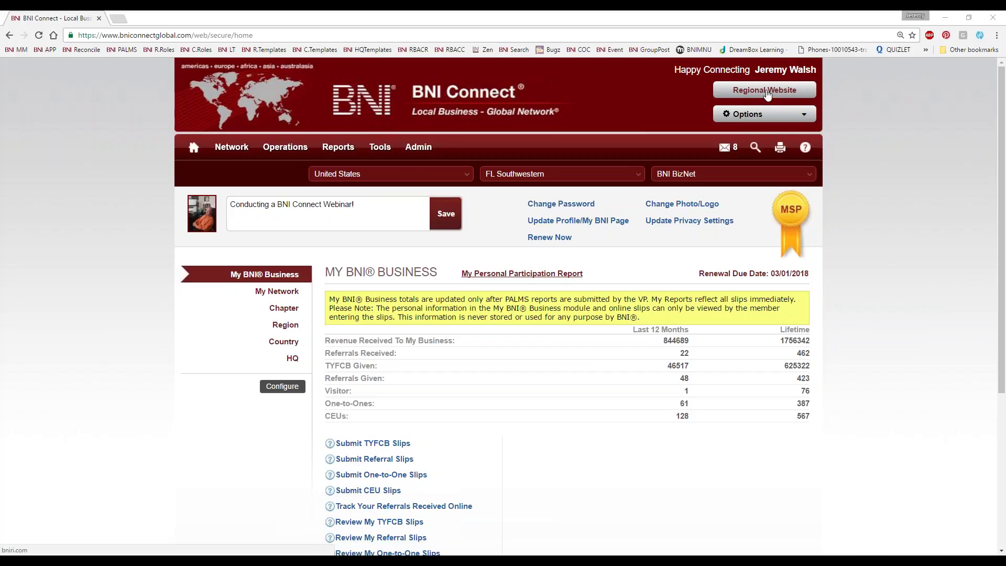
# Open the BNI Mass (SE & Cape Cod) & RI regional website in a new tab from BNI Connect
pyautogui.click(766, 92)
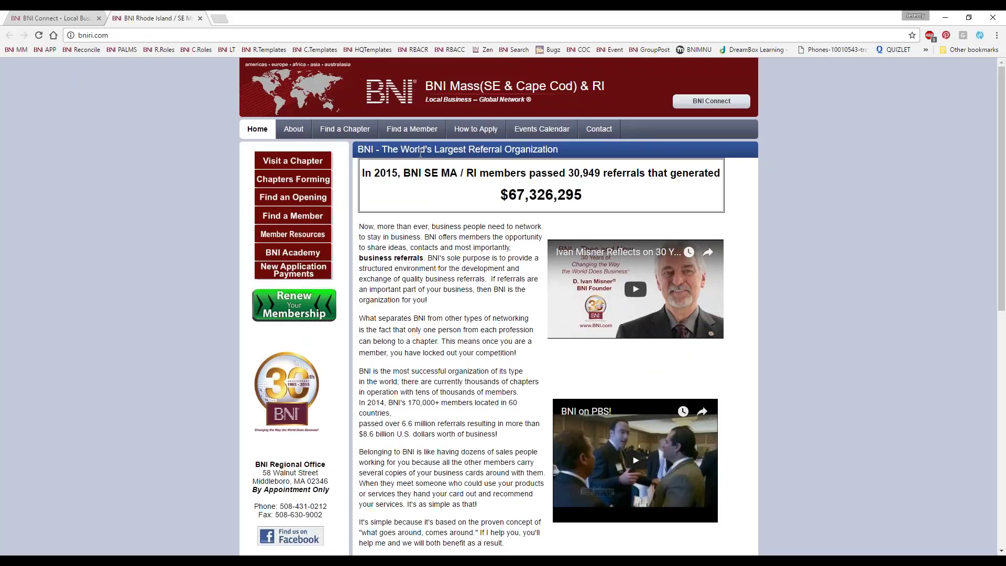
# Search the regional Find a Member directory by the member's name and open the exact match's details
pyautogui.click(413, 128)
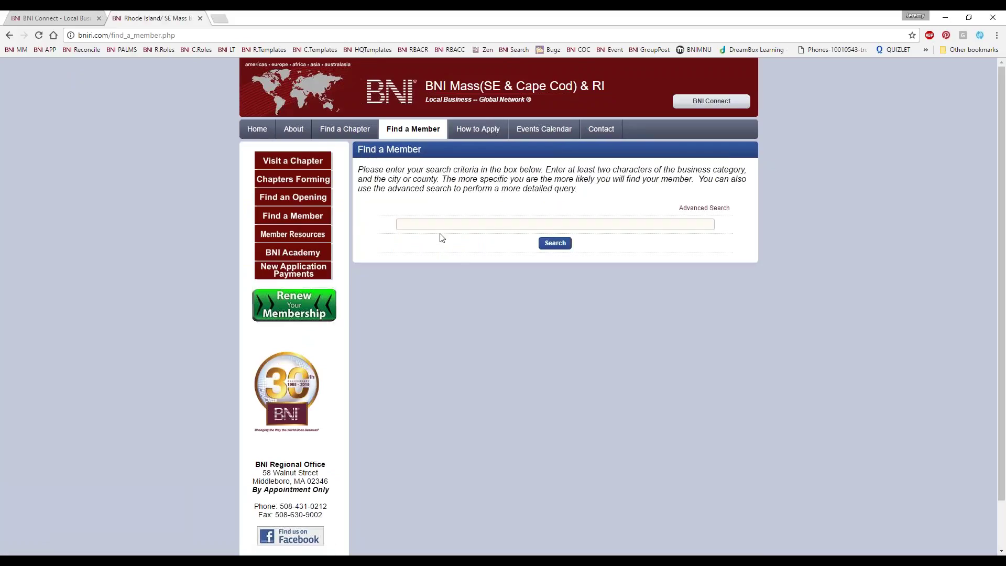
pyautogui.press('Return')
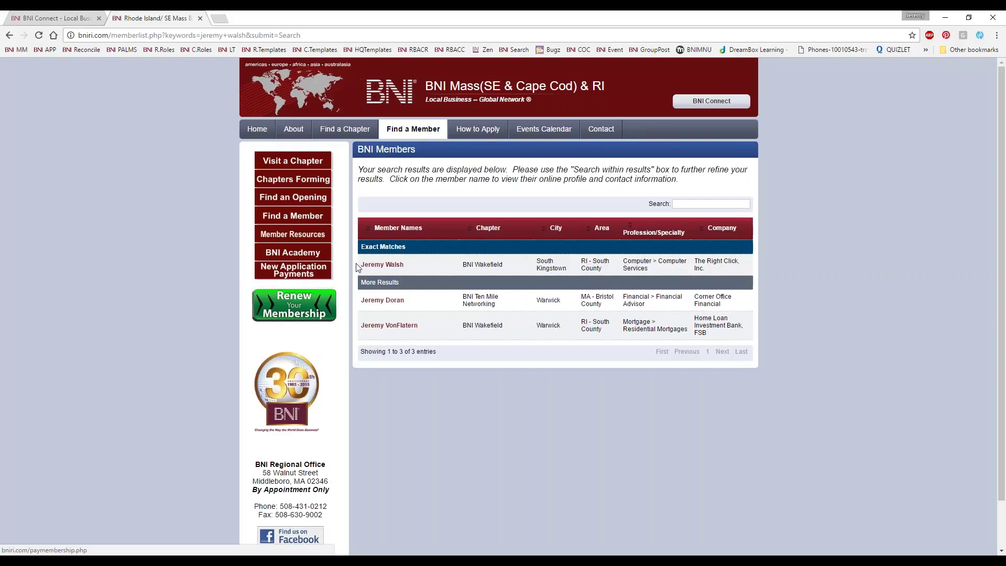
pyautogui.click(374, 269)
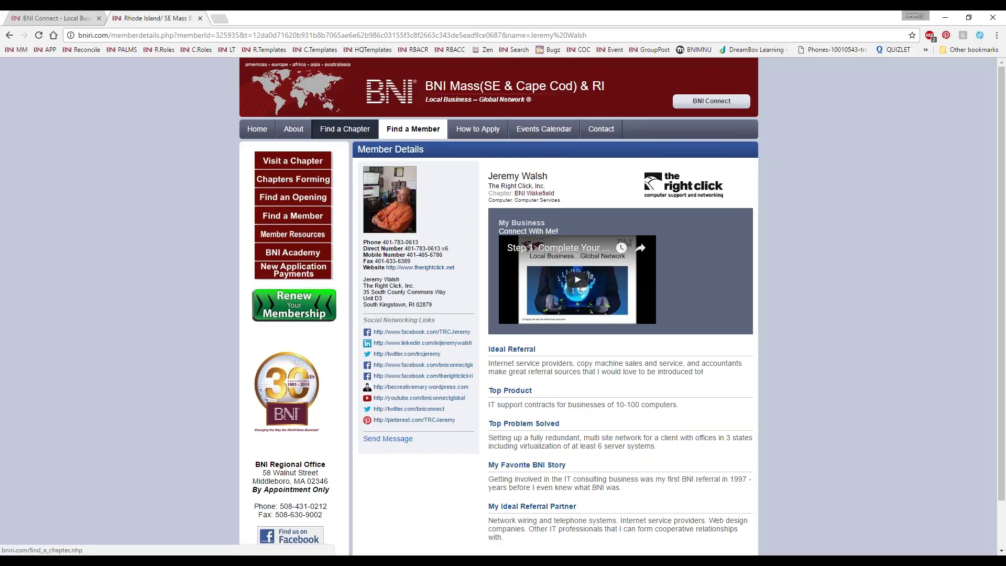
# List all chapters, open BNI Wakefield's details, and visit the Wakefield chapter website
pyautogui.click(355, 131)
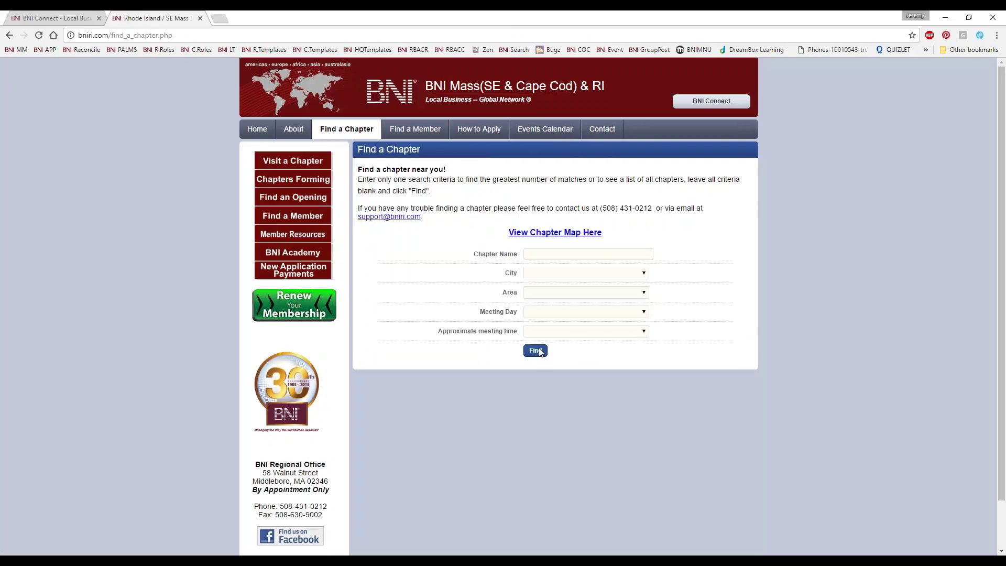
pyautogui.click(536, 350)
pyautogui.scroll(-10, 398, 366)
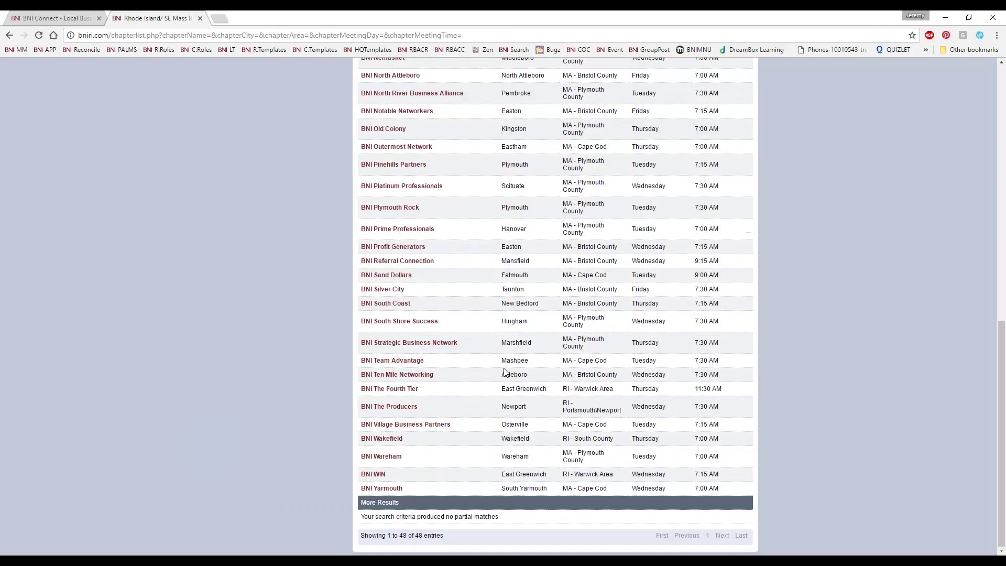
pyautogui.click(382, 438)
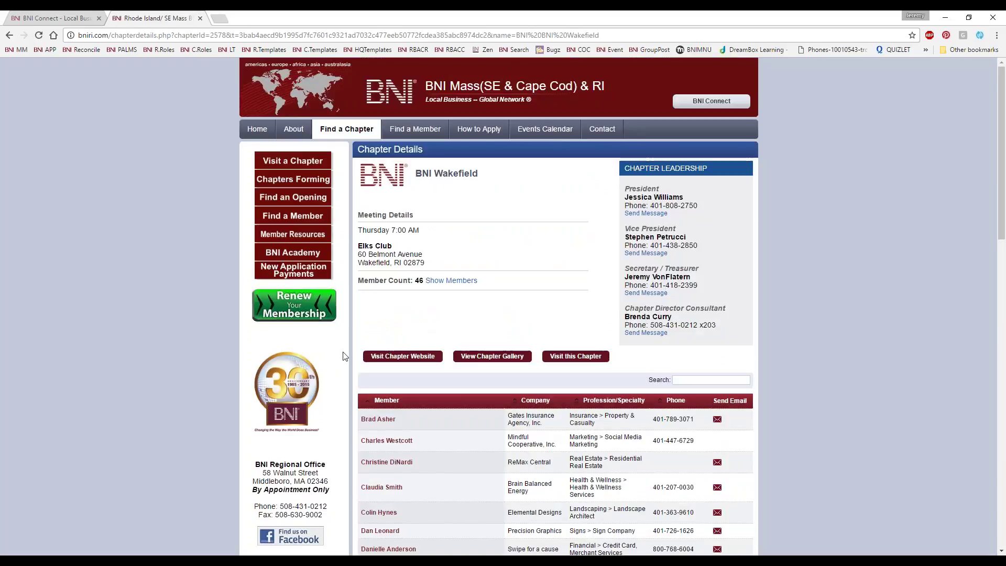
pyautogui.click(403, 356)
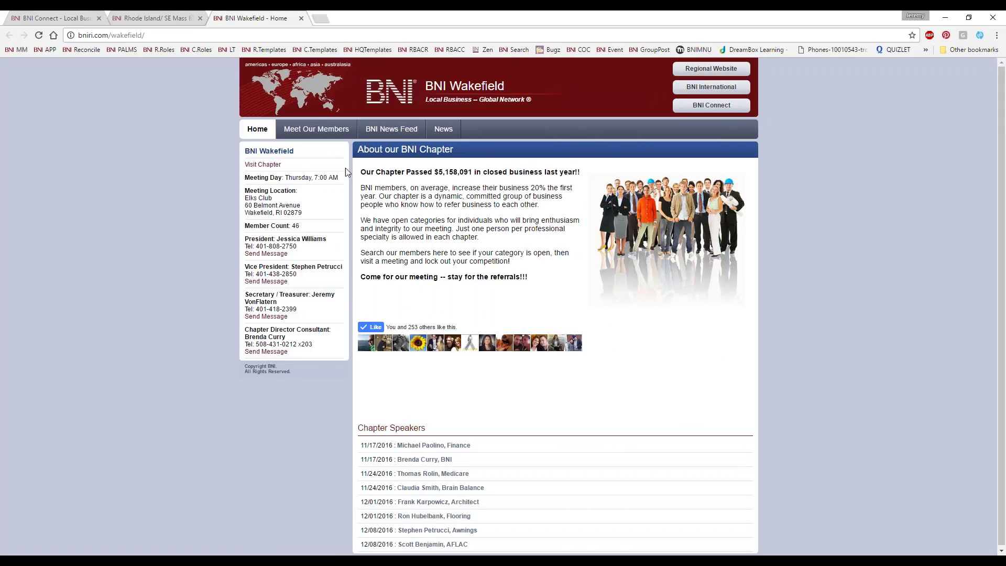
# Open the member's Member Details from the BNI Wakefield Meet Our Members list
pyautogui.click(308, 134)
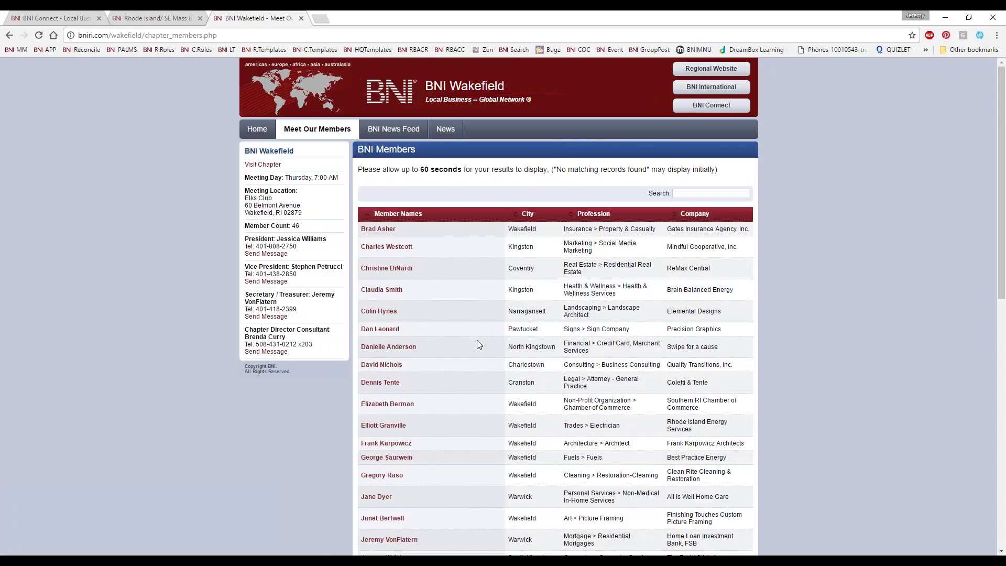
pyautogui.scroll(-4, 476, 340)
pyautogui.click(392, 350)
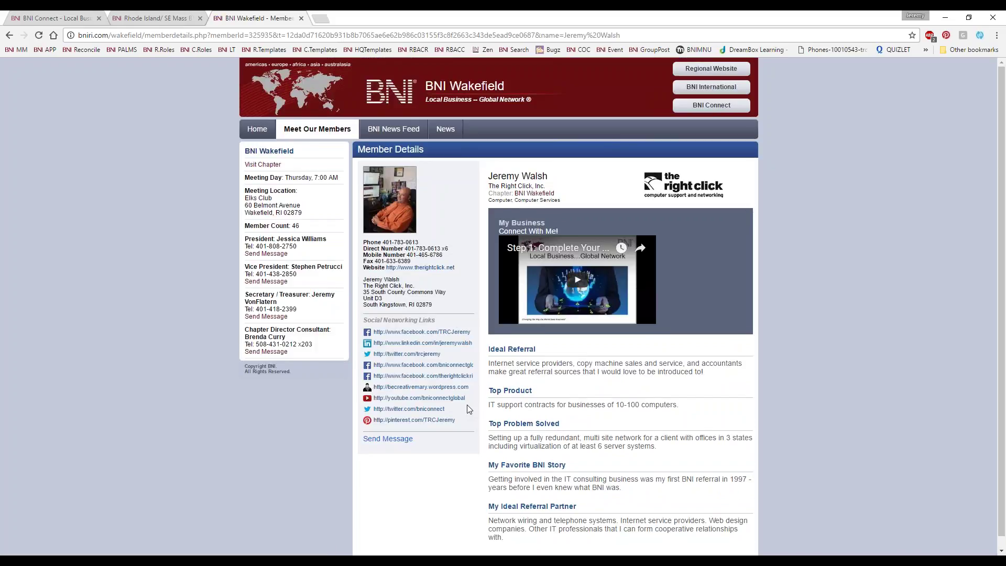
pyautogui.click(427, 35)
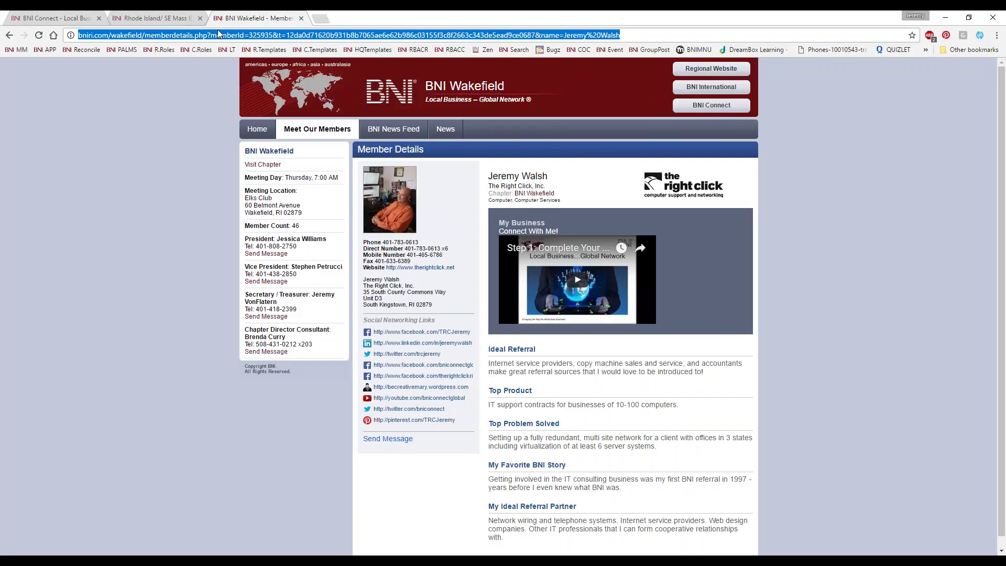
# Load bniamerica.com and go to its national Find a Member search
pyautogui.write('bniamerica.com')
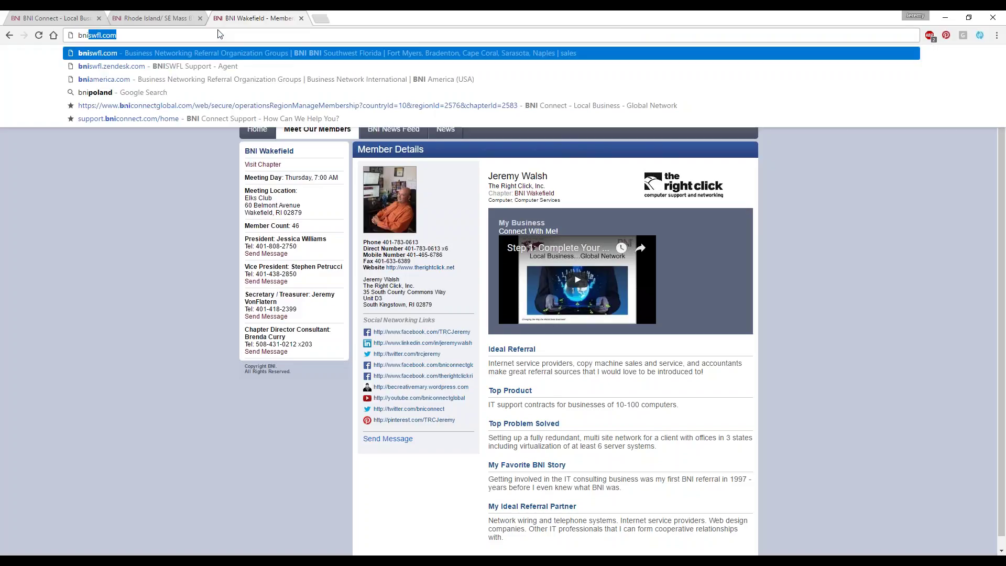
pyautogui.press('Return')
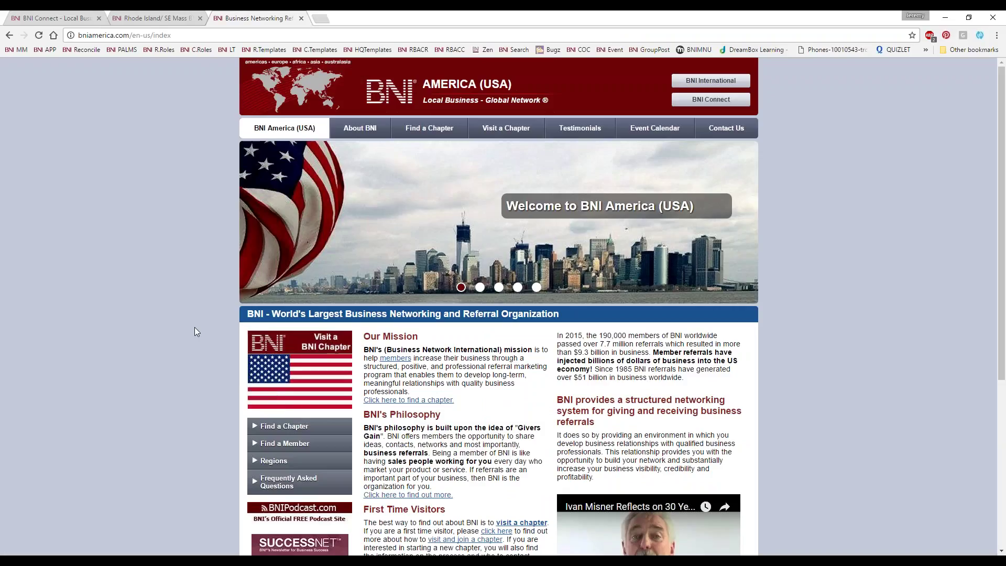
pyautogui.click(277, 443)
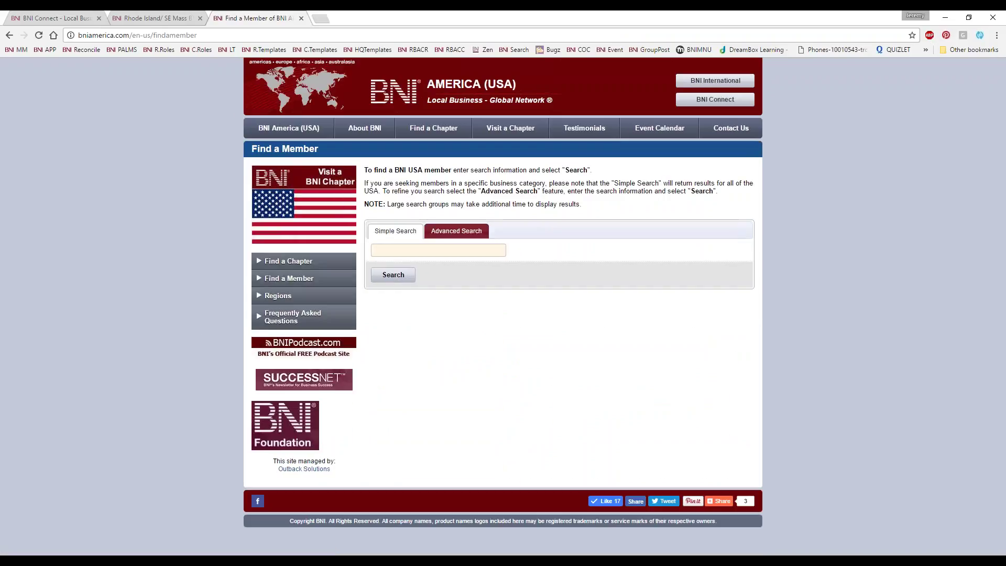
# Search the national directory using the suggested full member name and open the exact-match Member Detail page
pyautogui.click(404, 253)
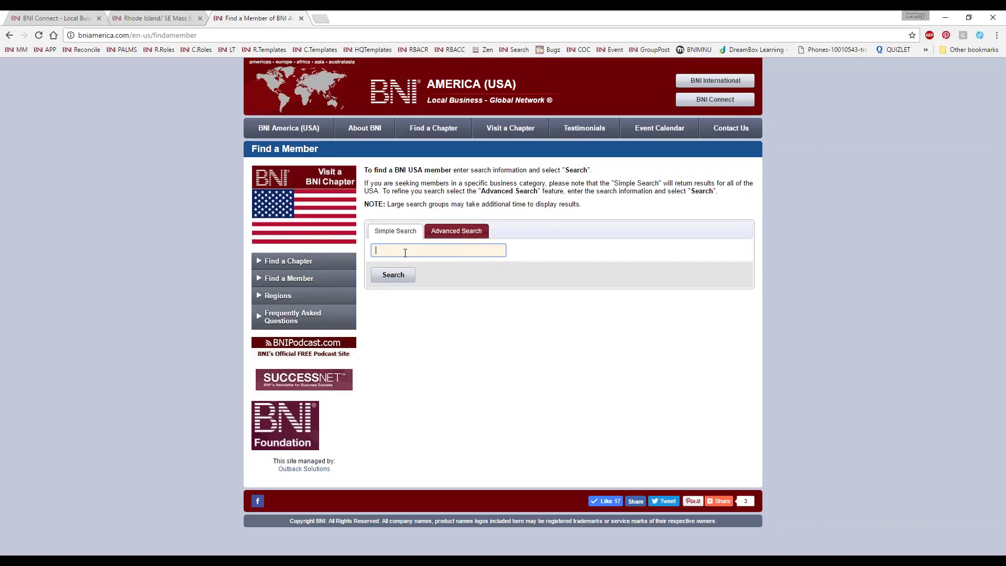
pyautogui.write('jerm')
pyautogui.press('BackSpace')
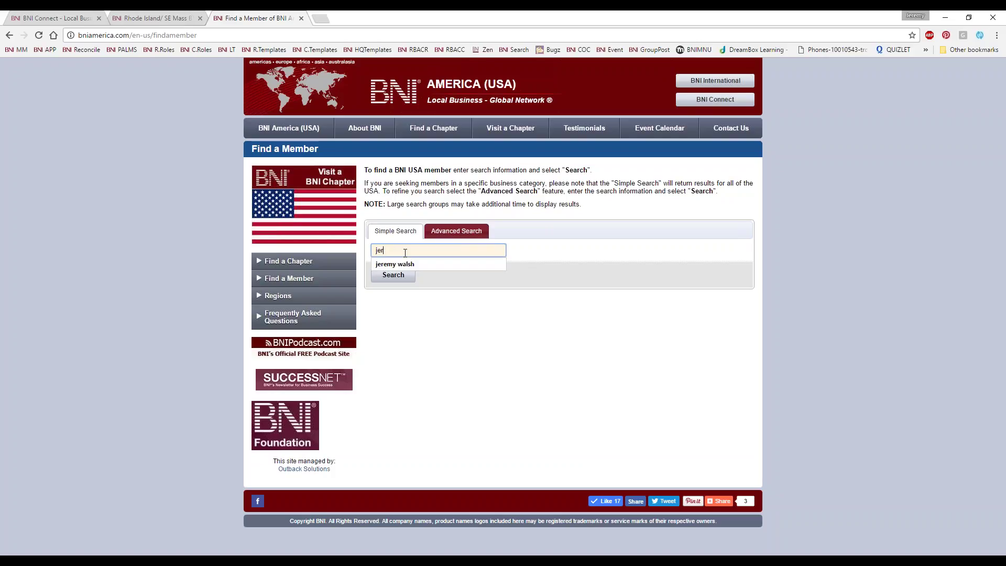
pyautogui.press('Down')
pyautogui.press('Return')
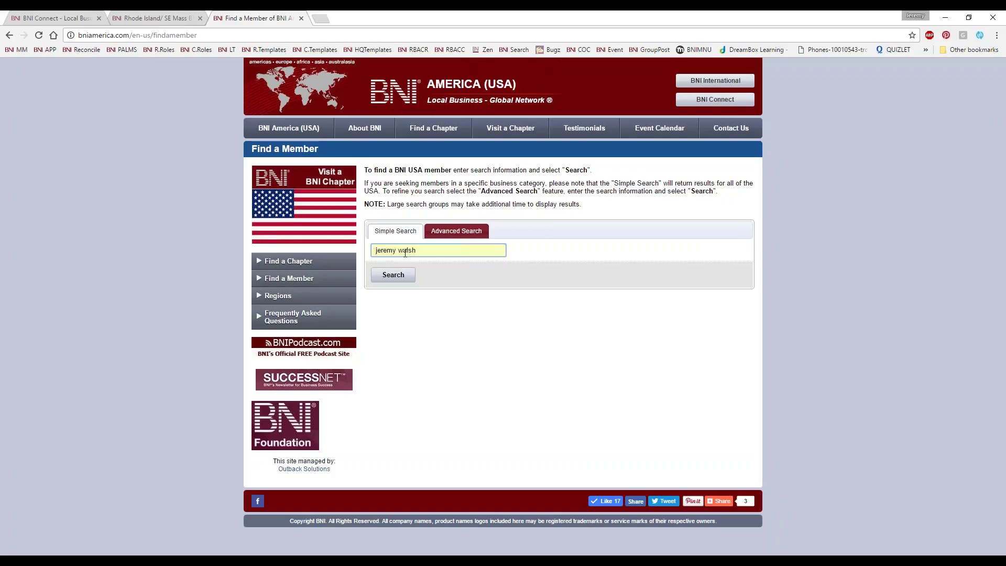
pyautogui.click(393, 275)
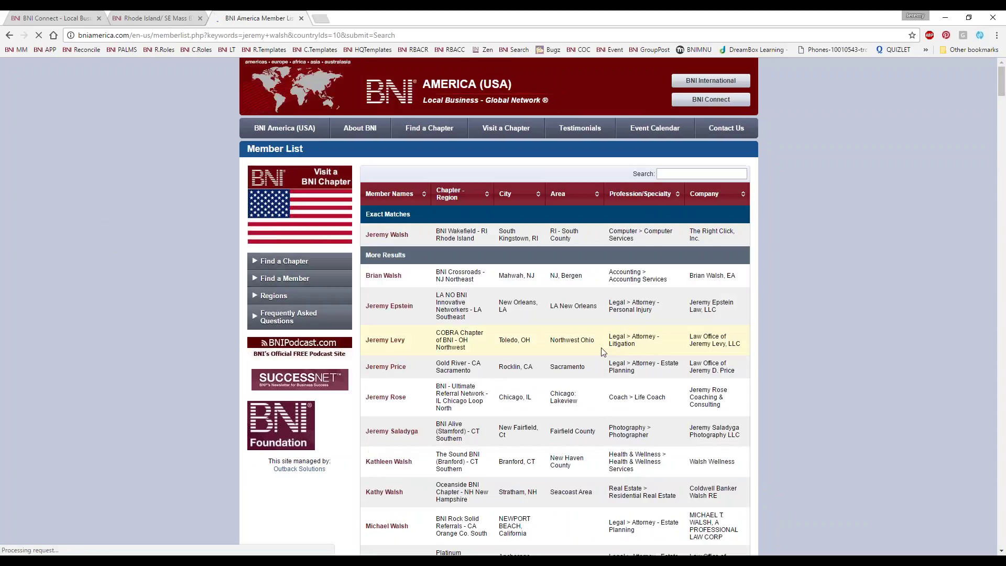
pyautogui.click(387, 234)
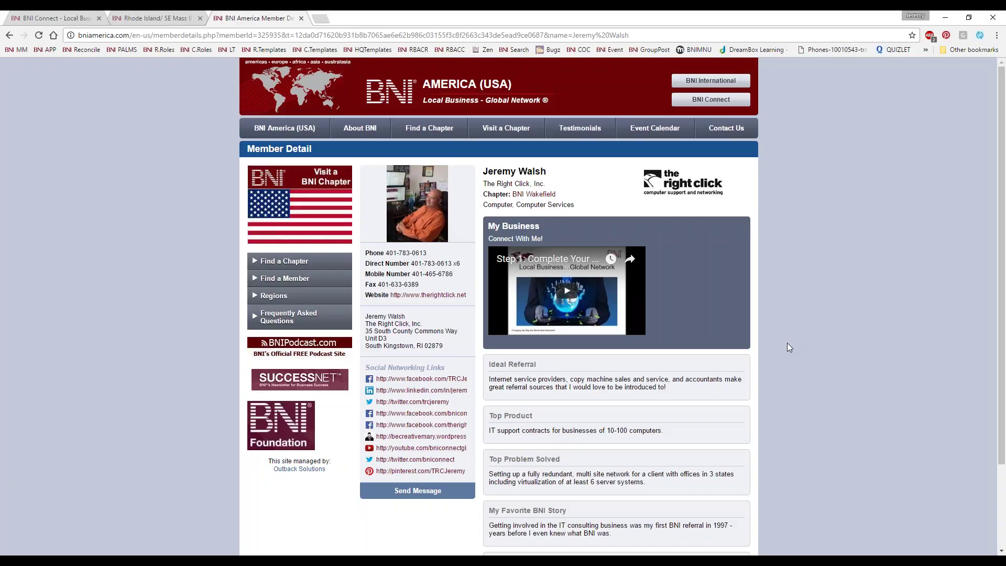
# Close the BNI America and regional website tabs, then open the BNI Global Directory search
pyautogui.click(301, 18)
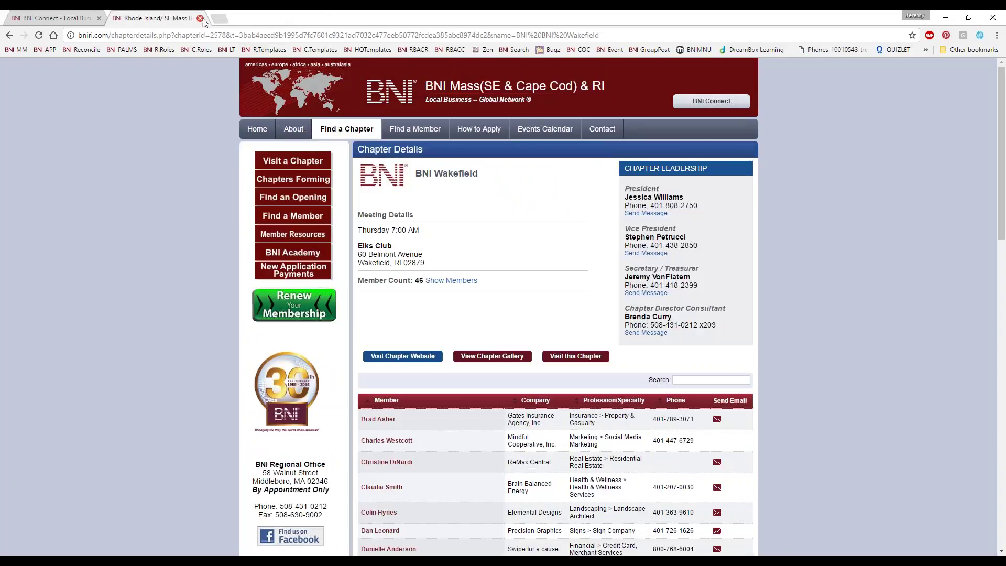
pyautogui.click(200, 18)
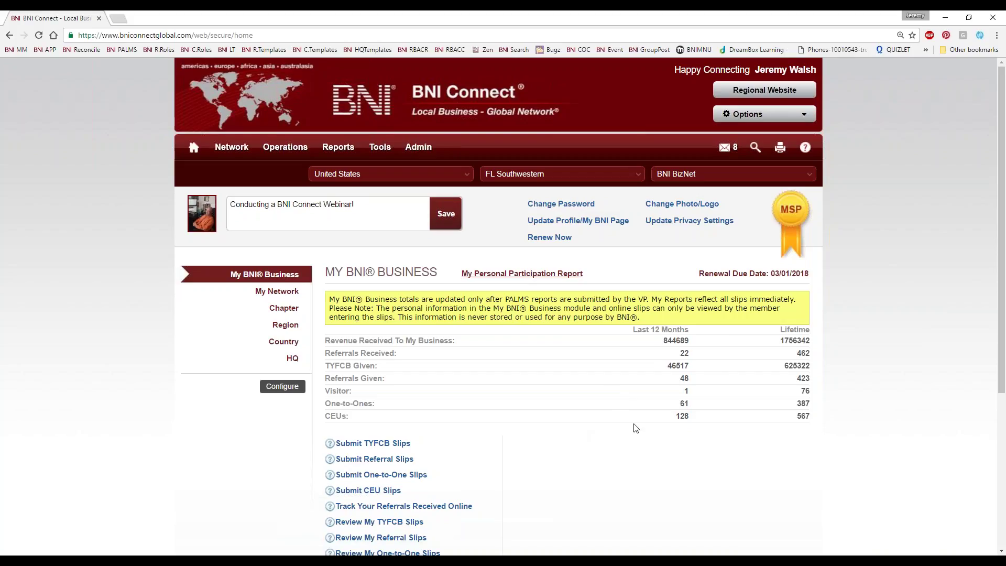
pyautogui.click(754, 149)
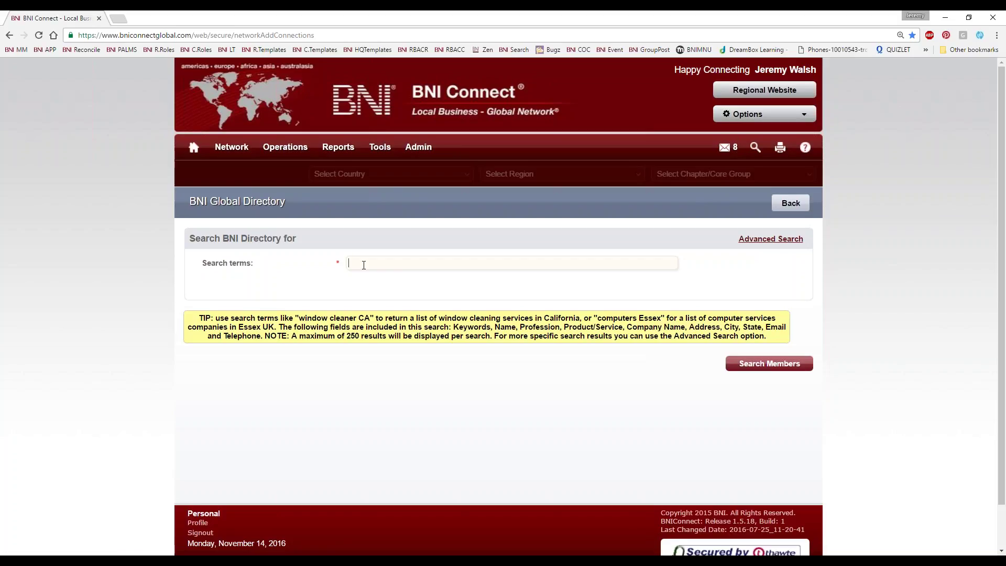
# Search the Global Directory by the member's name and open the exact-match profile in a new tab
pyautogui.press('Return')
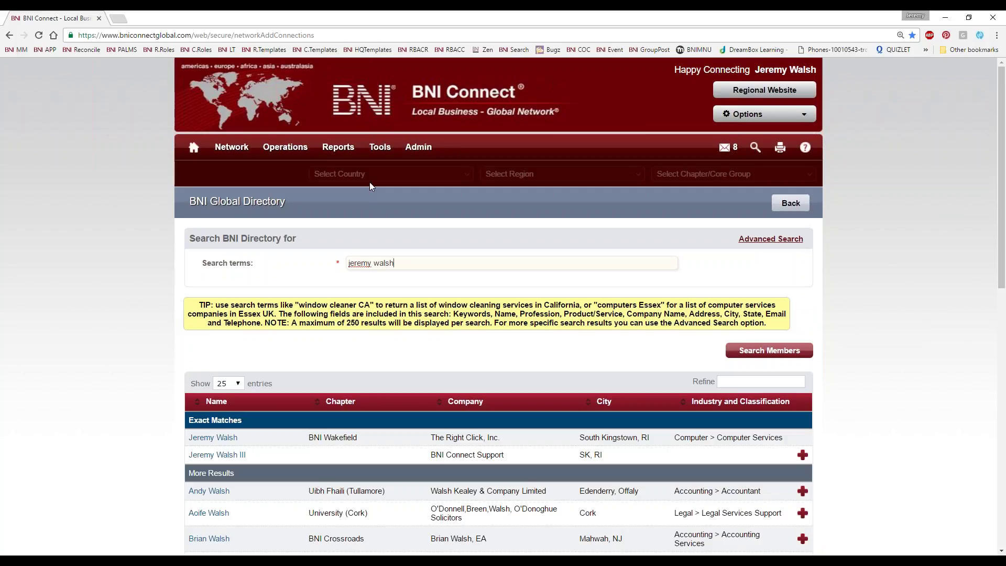
pyautogui.scroll(-3, 209, 290)
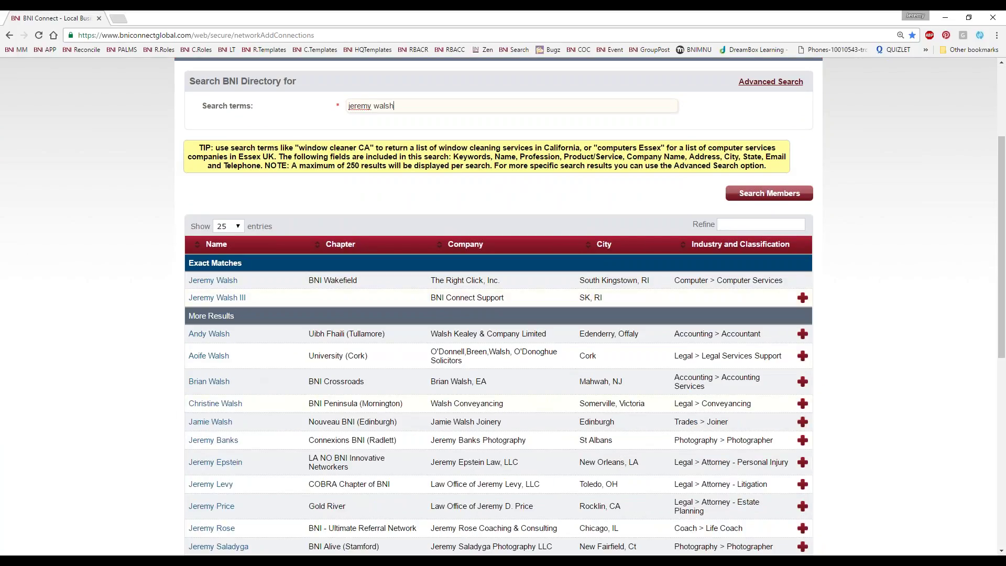
pyautogui.click(211, 283)
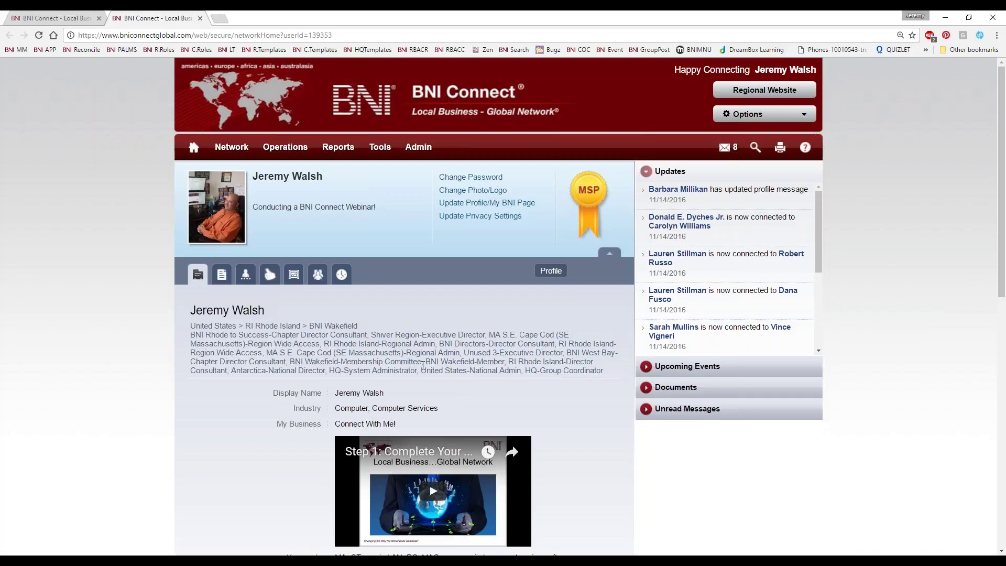
pyautogui.scroll(-4, 343, 300)
pyautogui.scroll(-4, 595, 489)
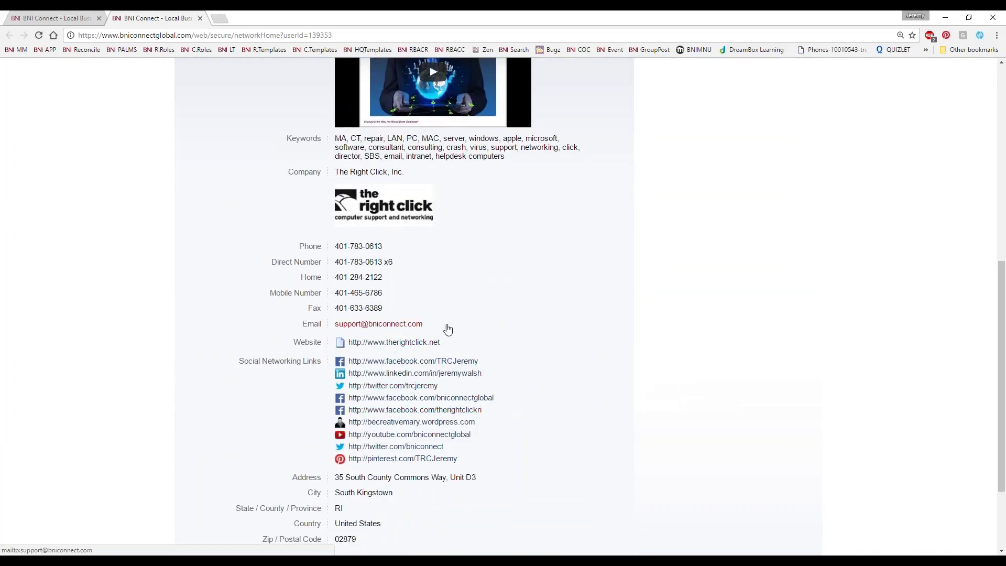
pyautogui.scroll(-2, 604, 414)
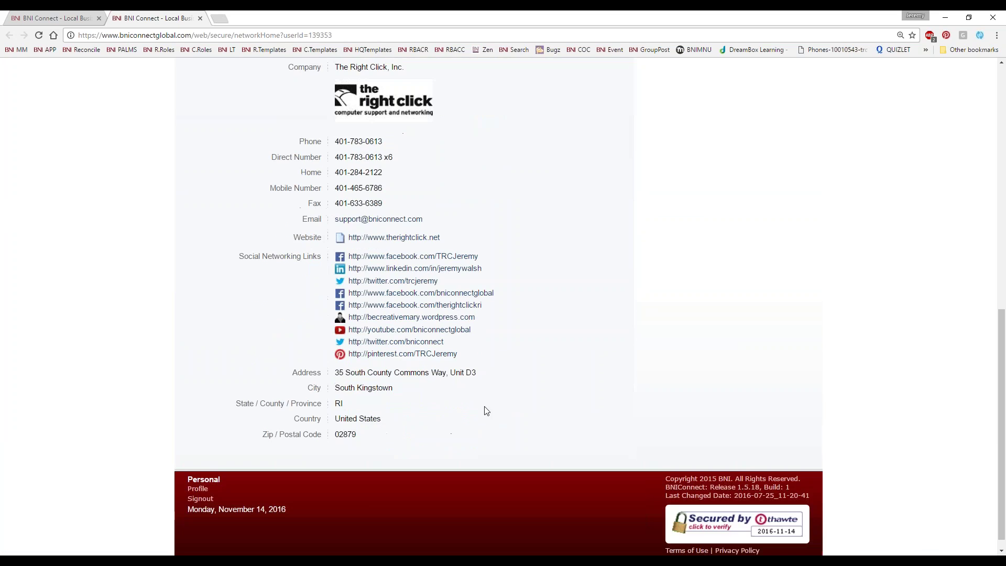
pyautogui.scroll(10, 483, 409)
pyautogui.scroll(-3, 480, 408)
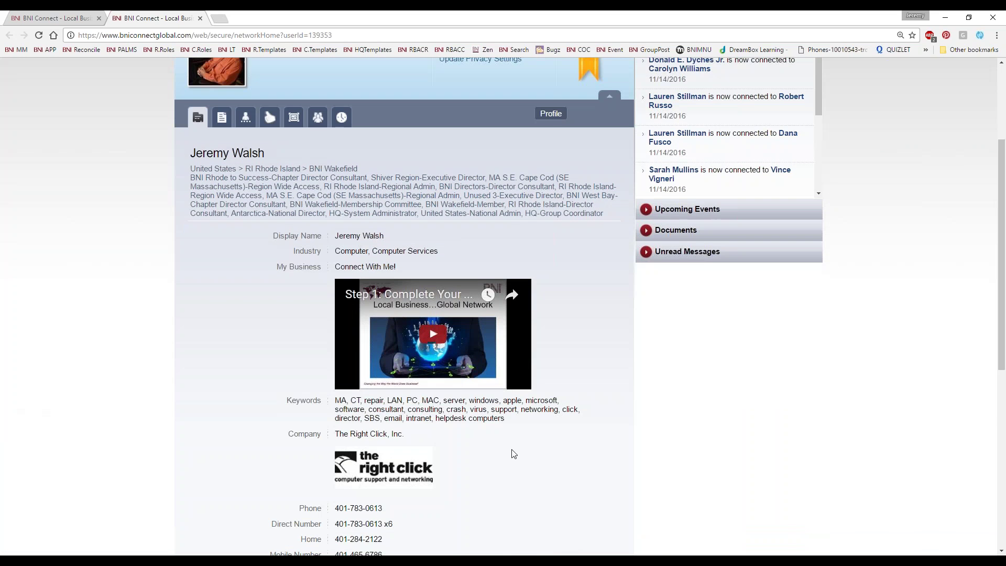
pyautogui.scroll(-3, 507, 513)
pyautogui.scroll(4, 244, 306)
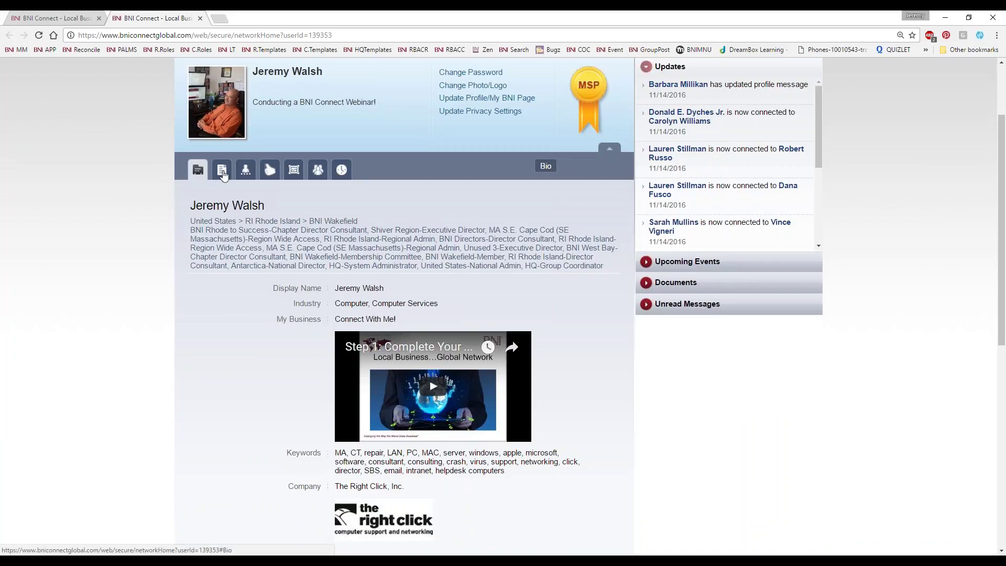
pyautogui.click(222, 171)
pyautogui.scroll(-9, 92, 414)
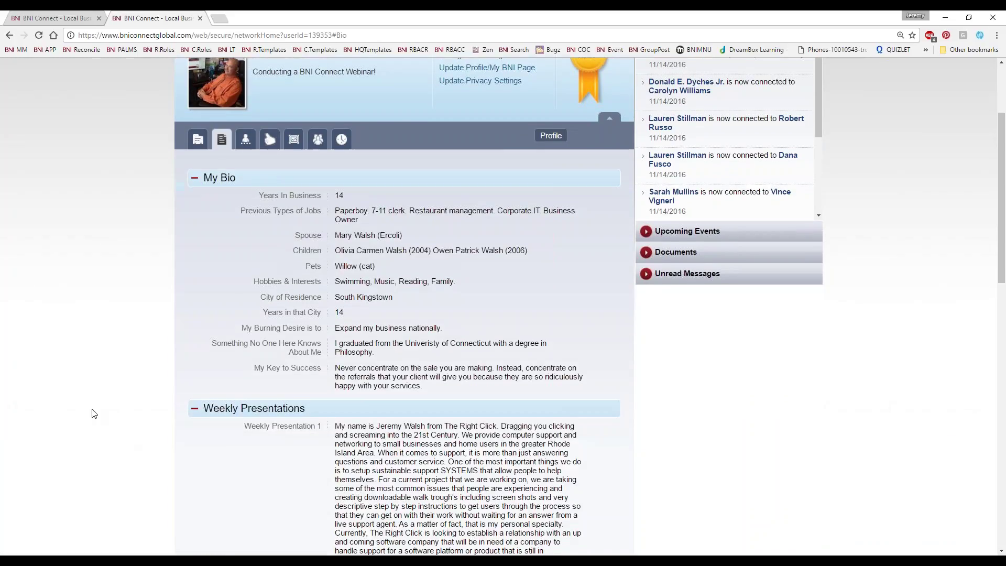
pyautogui.scroll(-8, 92, 413)
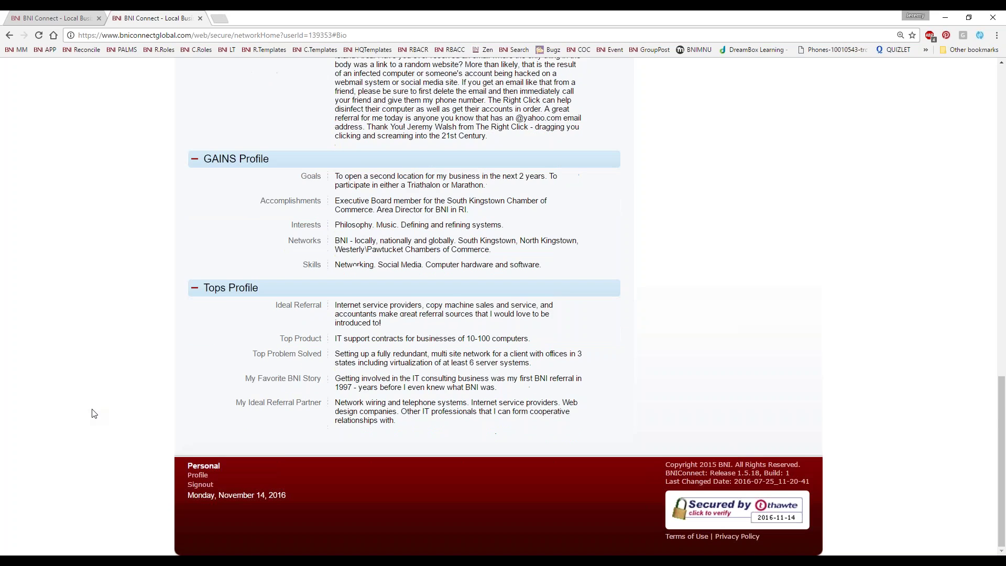
pyautogui.scroll(20, 113, 440)
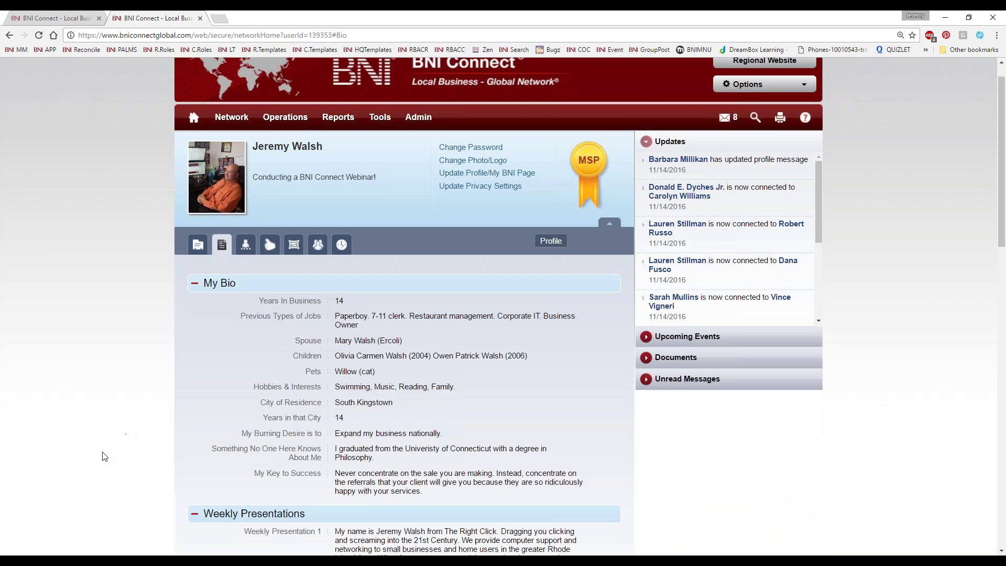
pyautogui.click(246, 274)
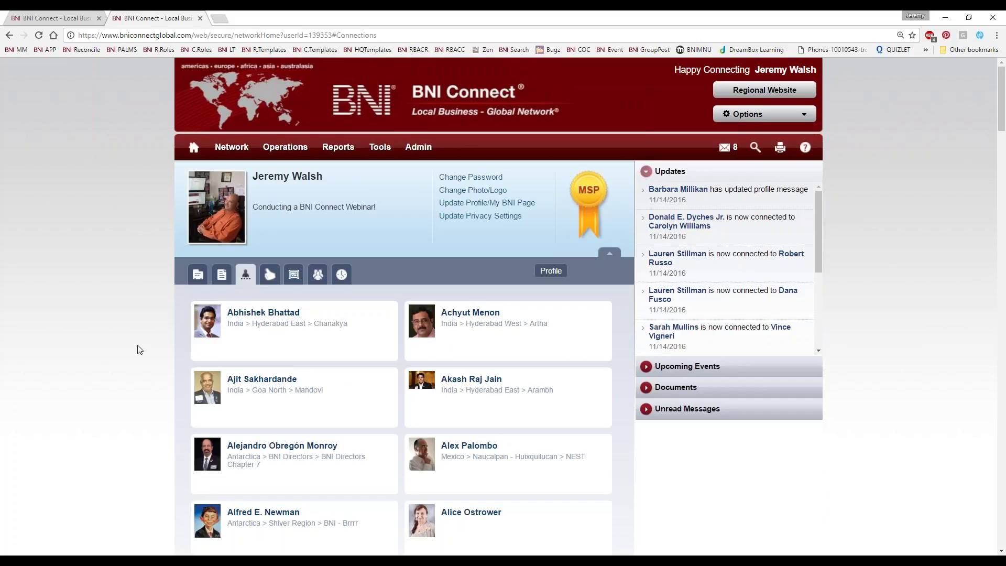
pyautogui.click(269, 274)
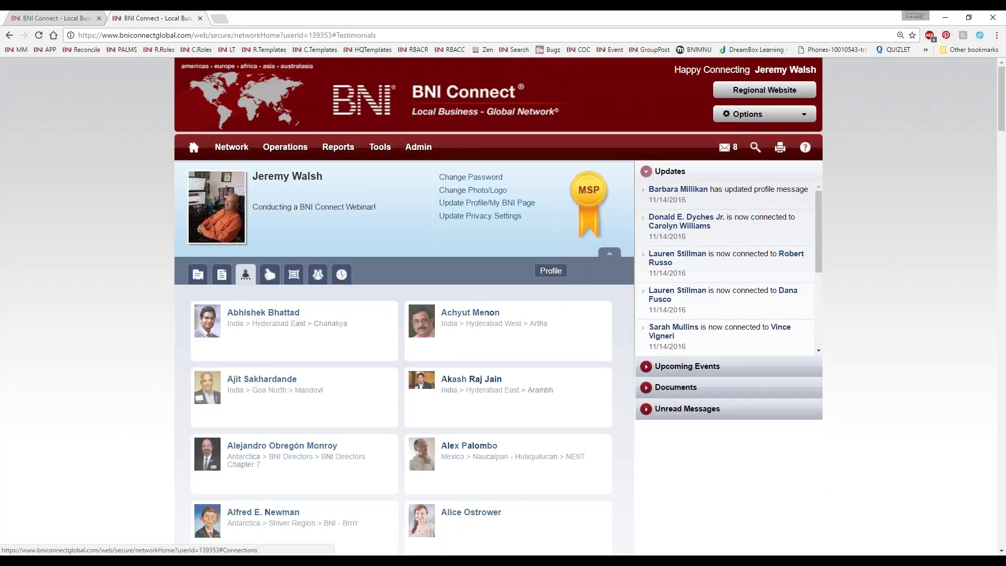
pyautogui.scroll(-10, 433, 410)
pyautogui.scroll(10, 433, 410)
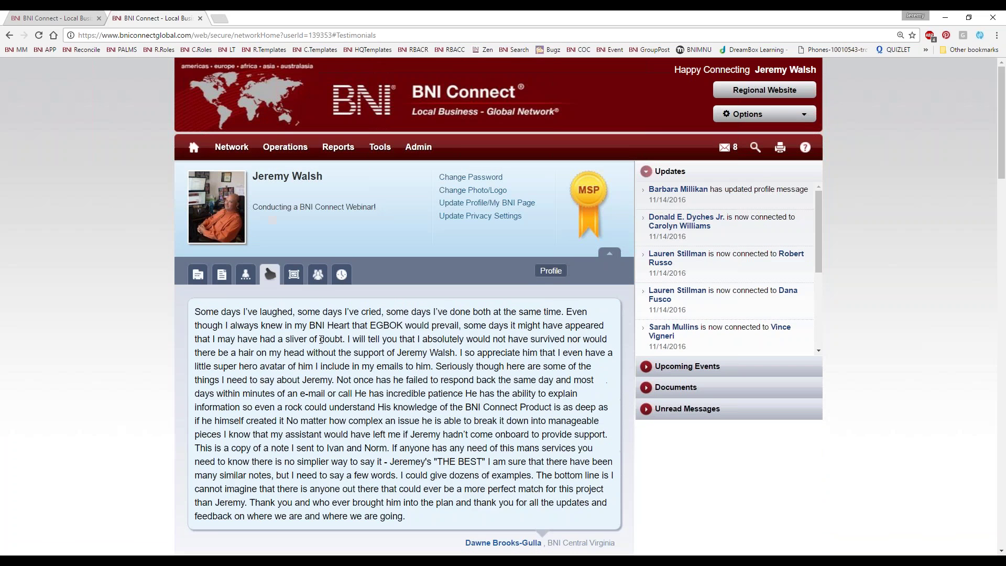
pyautogui.click(294, 274)
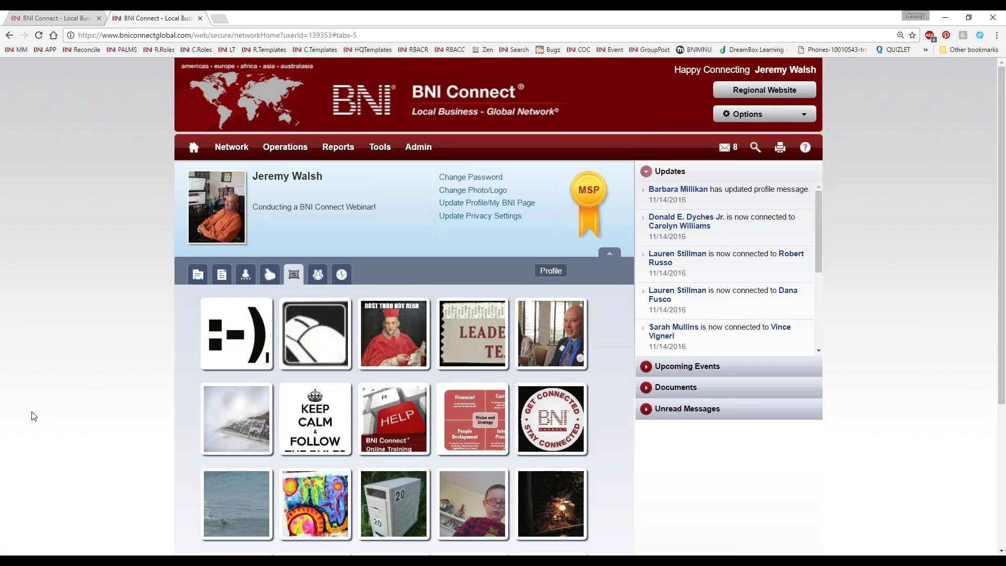
pyautogui.scroll(-4, 45, 422)
pyautogui.scroll(4, 47, 425)
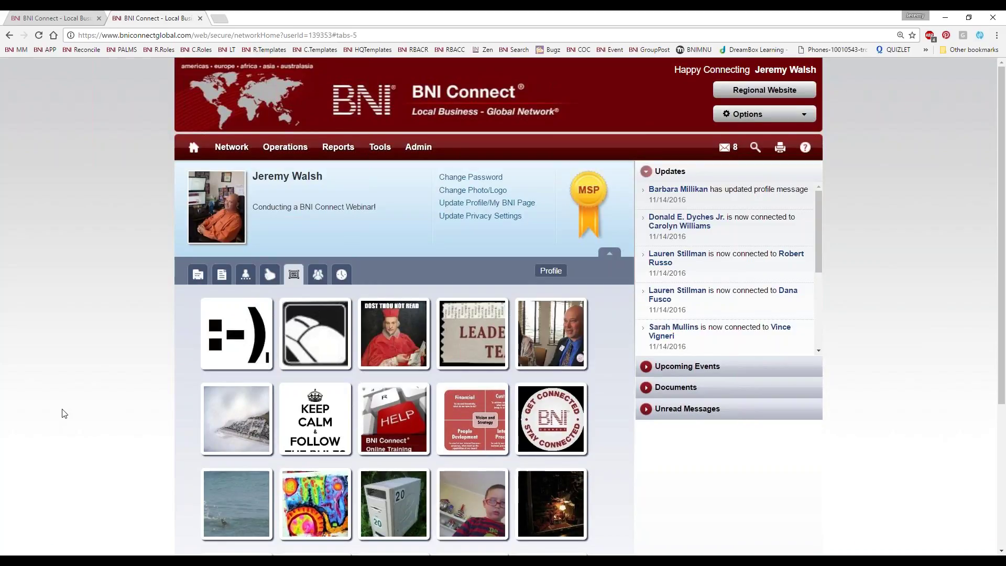
pyautogui.scroll(-4, 47, 424)
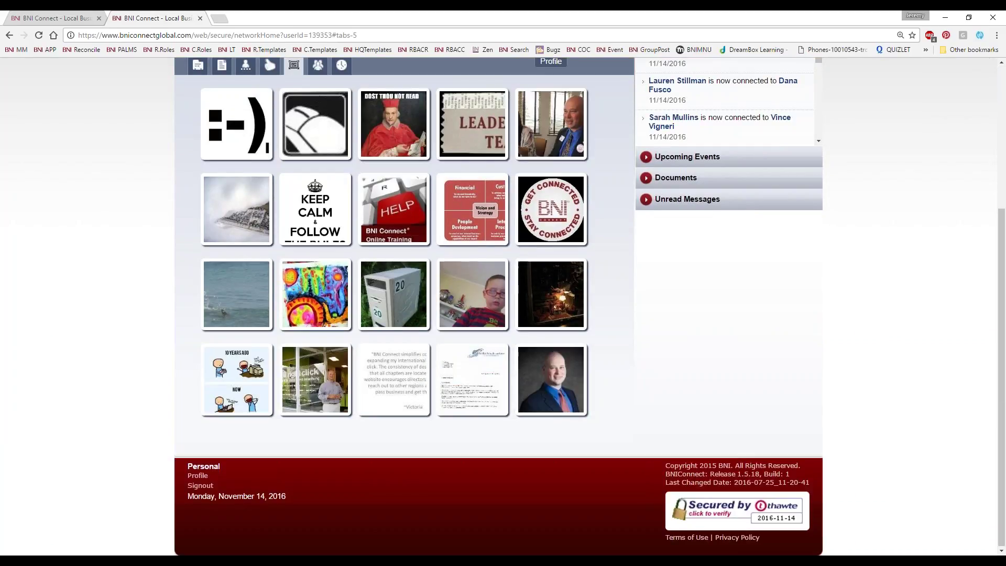
pyautogui.scroll(4, 54, 335)
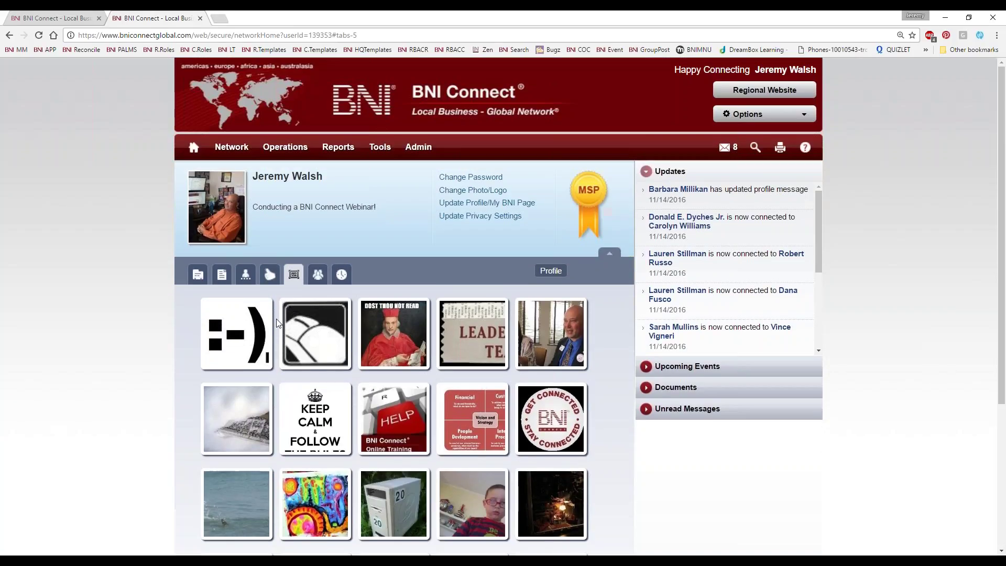
pyautogui.click(317, 275)
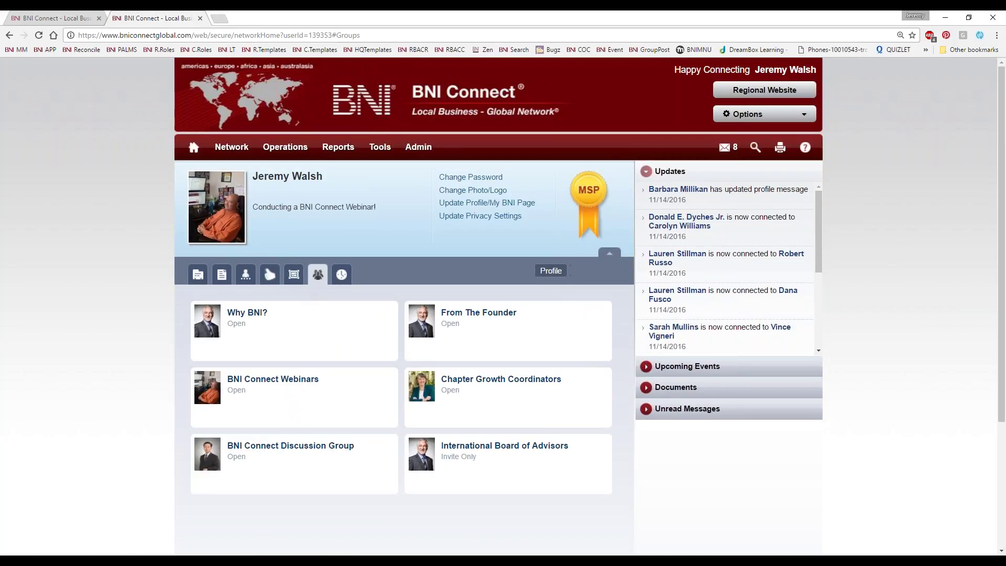
pyautogui.click(340, 276)
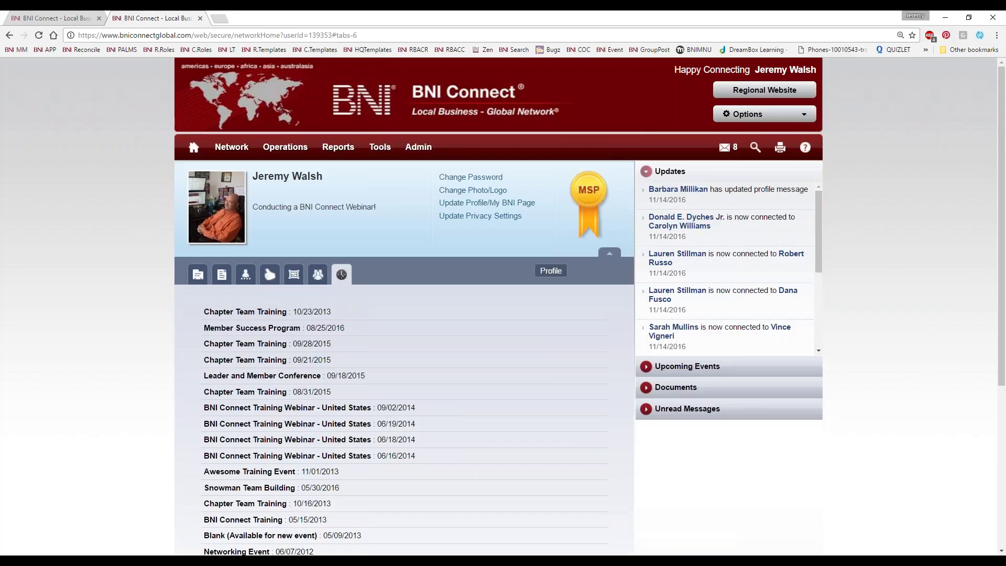
pyautogui.click(197, 274)
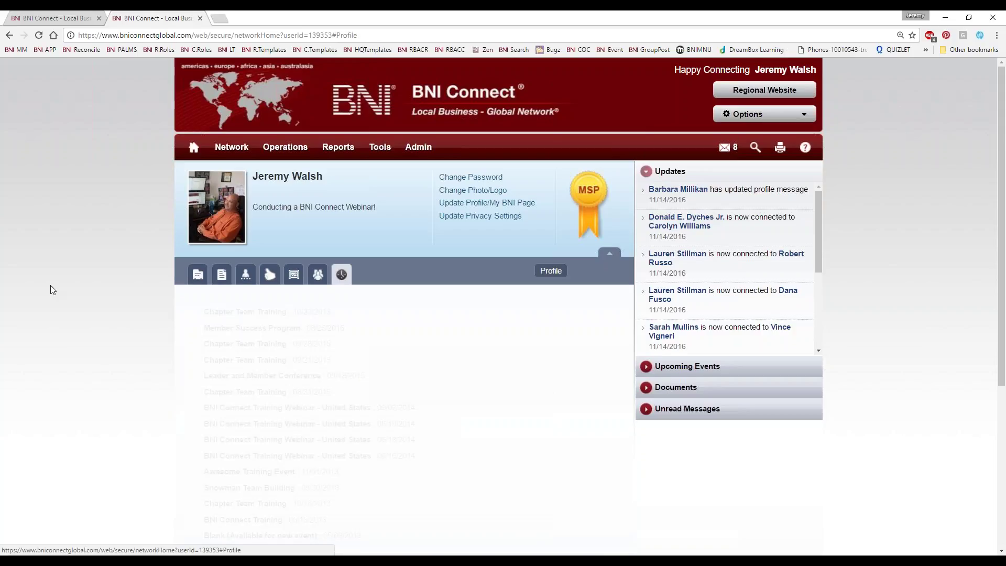
# Close the profile tab, review the second exact-match member's profile, then close it as well
pyautogui.click(200, 19)
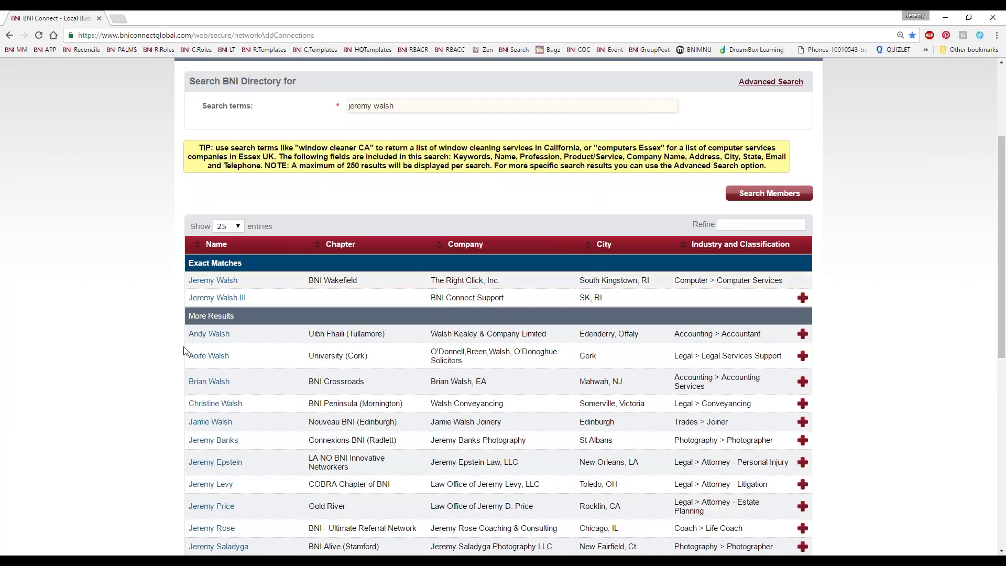
pyautogui.click(227, 331)
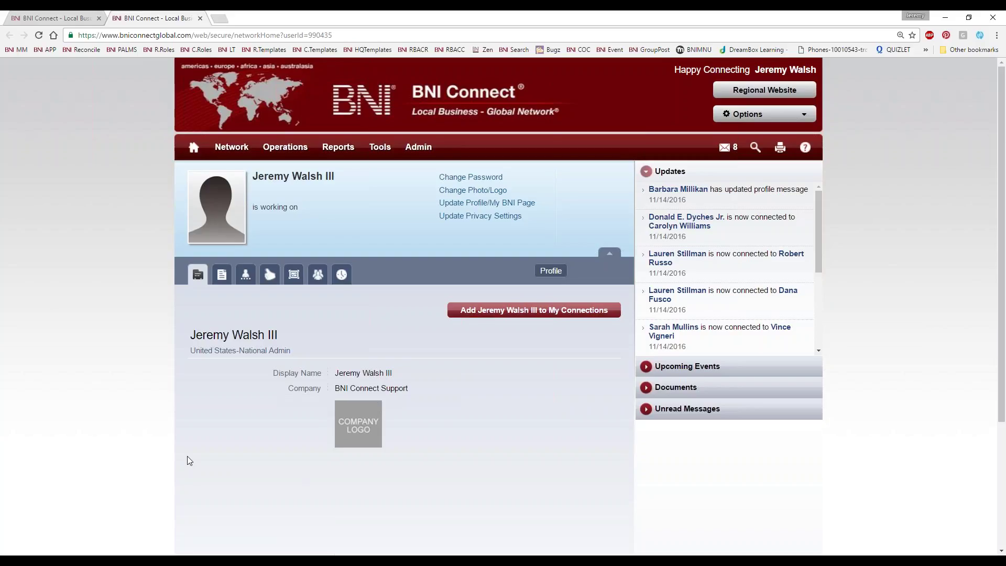
pyautogui.scroll(-3, 168, 461)
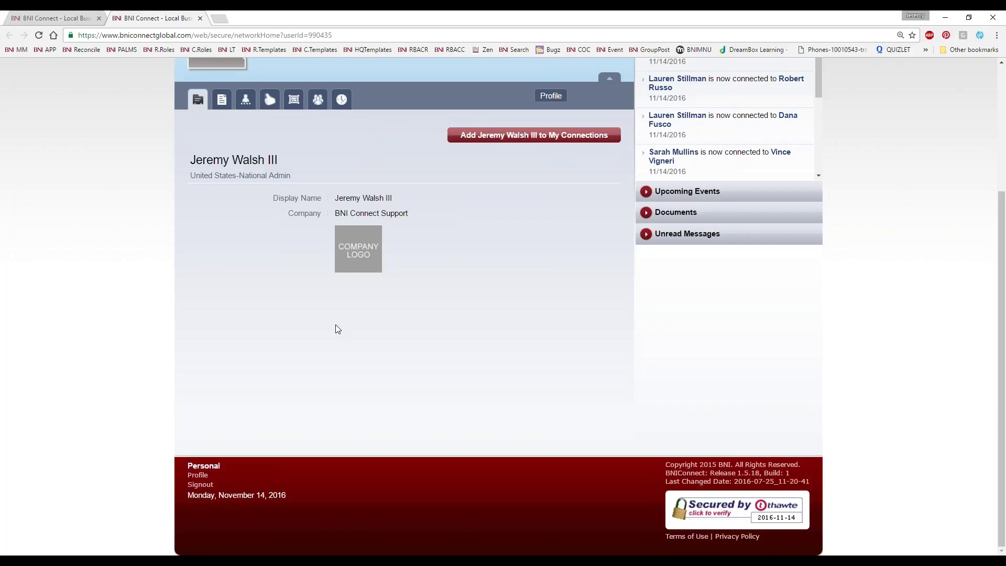
pyautogui.scroll(3, 337, 329)
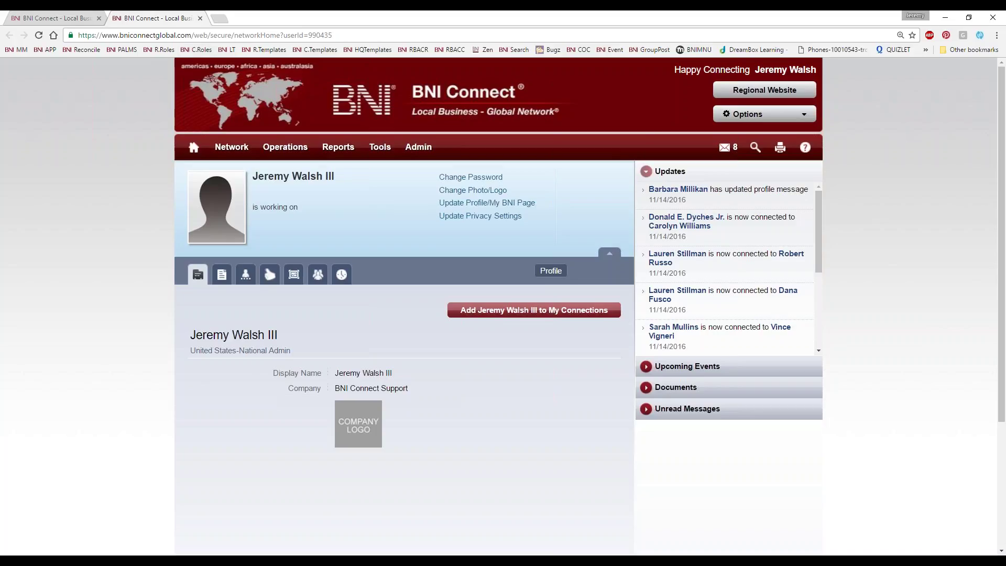
pyautogui.click(200, 19)
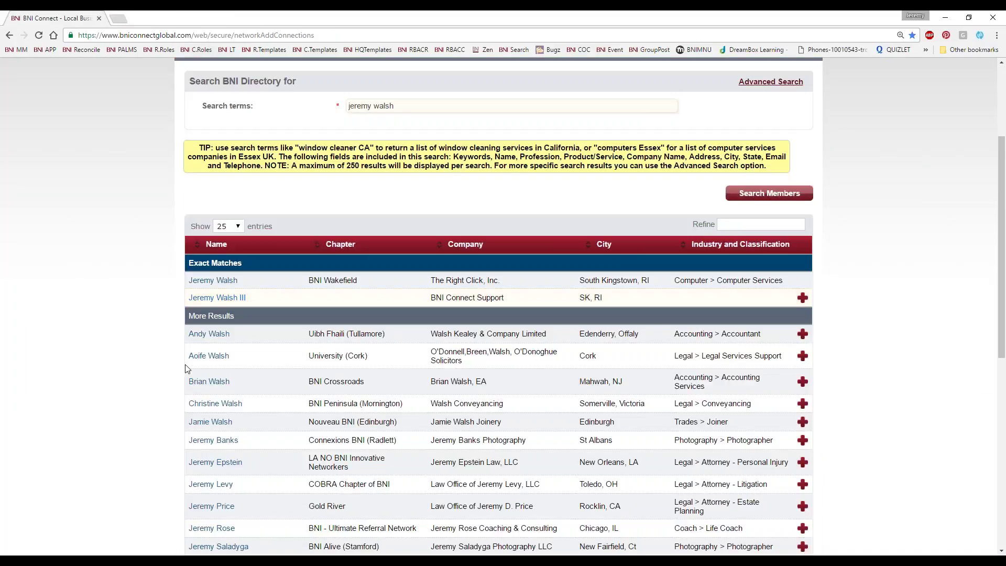
pyautogui.scroll(3, 144, 363)
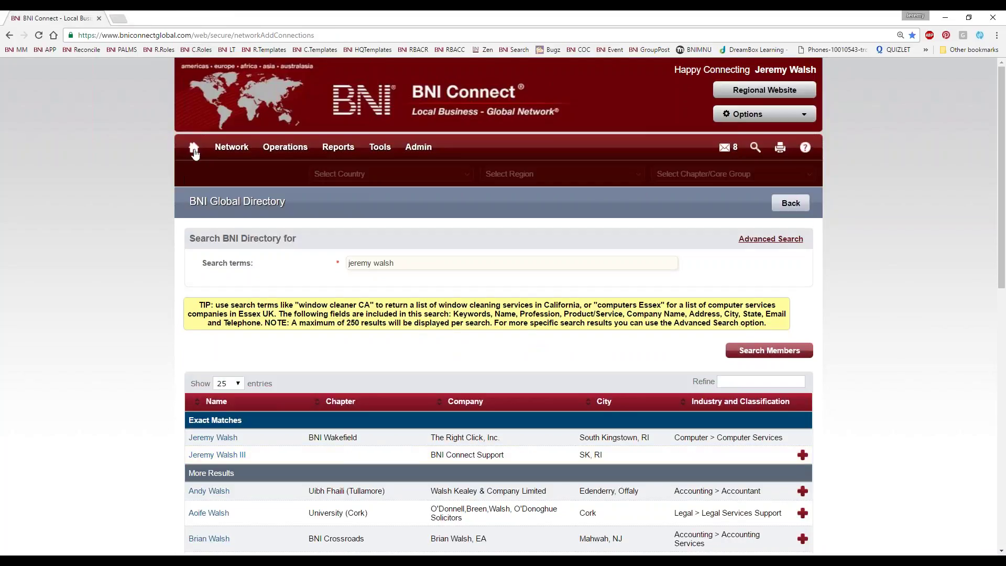
# Return to the home dashboard and bring up the account Options
pyautogui.click(193, 147)
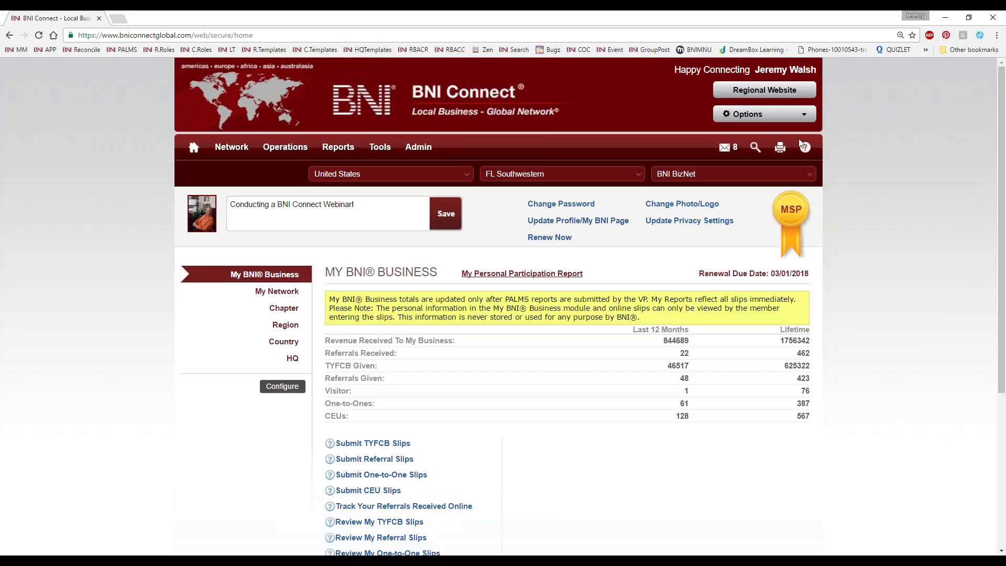
pyautogui.click(778, 119)
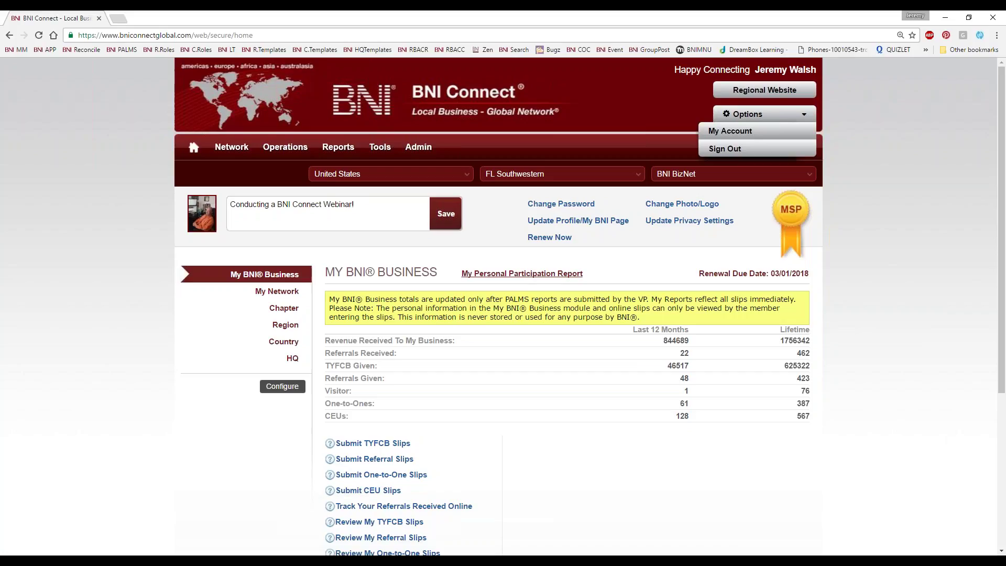
pyautogui.click(719, 132)
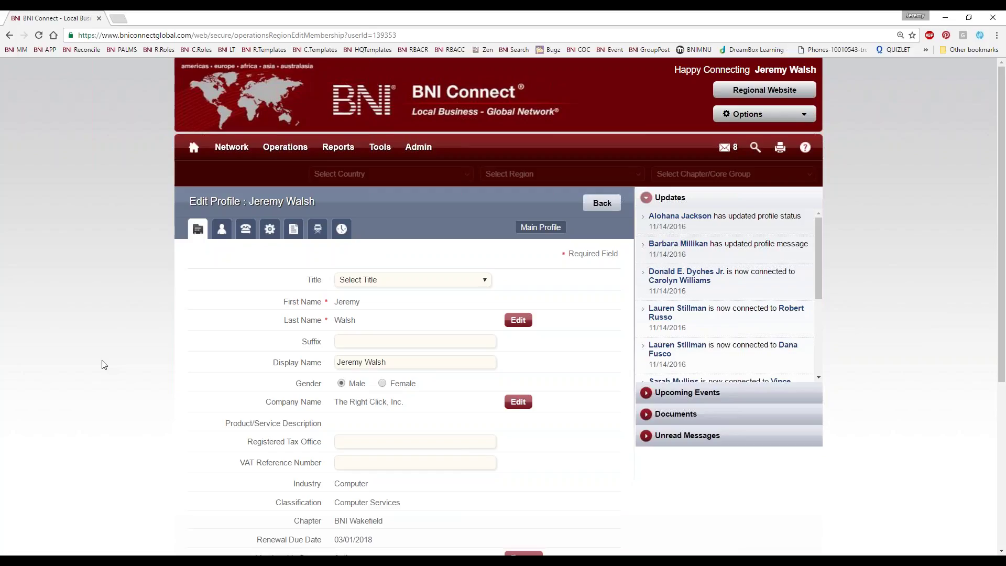
pyautogui.scroll(-2, 103, 365)
pyautogui.scroll(1, 103, 365)
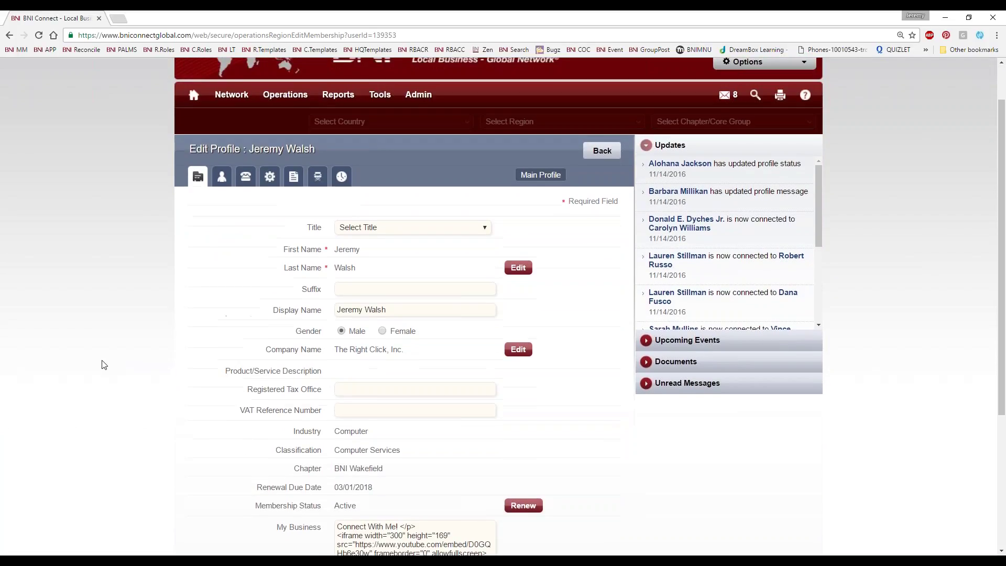
pyautogui.scroll(-2, 103, 365)
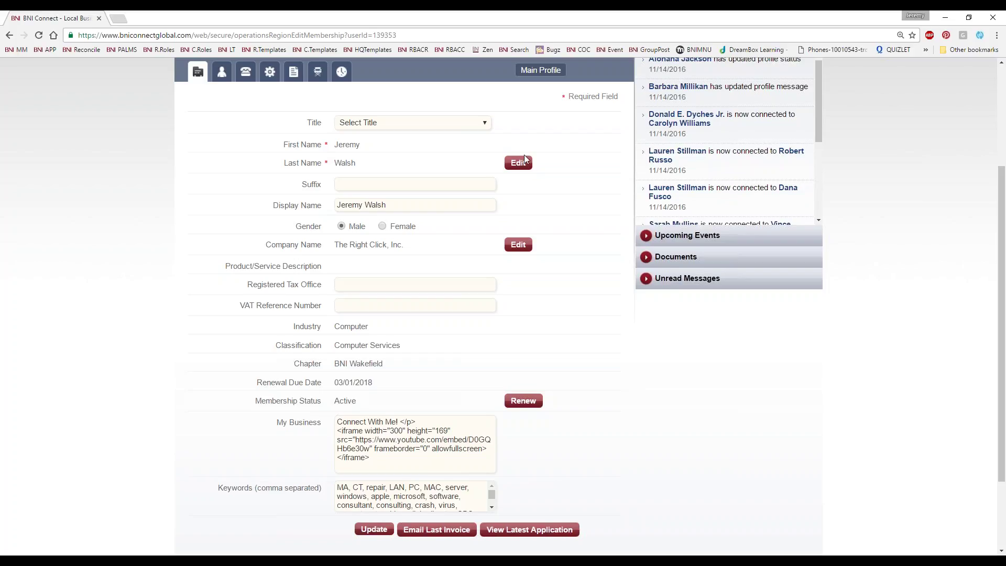
pyautogui.scroll(-2, 299, 343)
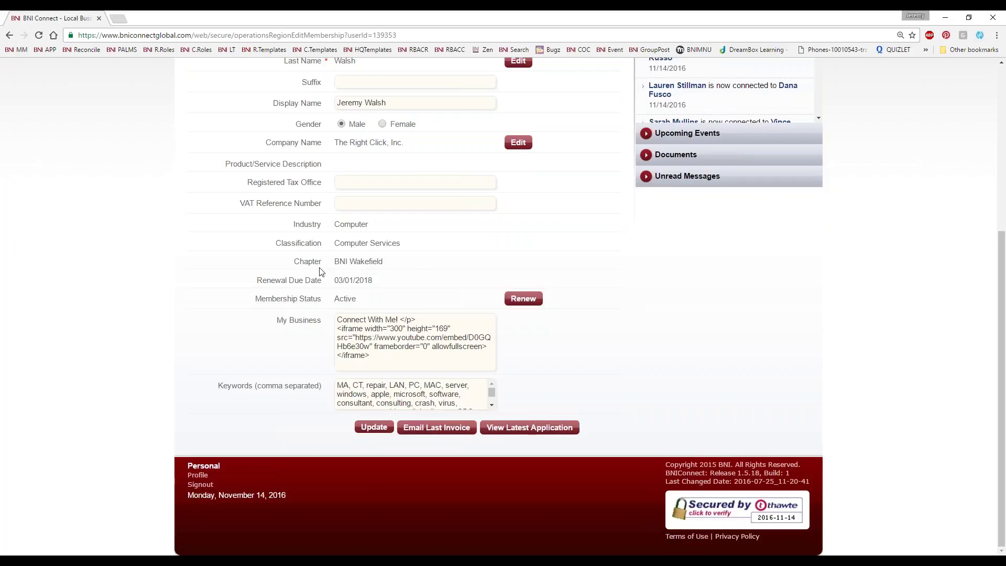
pyautogui.moveTo(375, 282); pyautogui.dragTo(331, 291)
pyautogui.click(367, 301)
pyautogui.moveTo(248, 183); pyautogui.dragTo(334, 180)
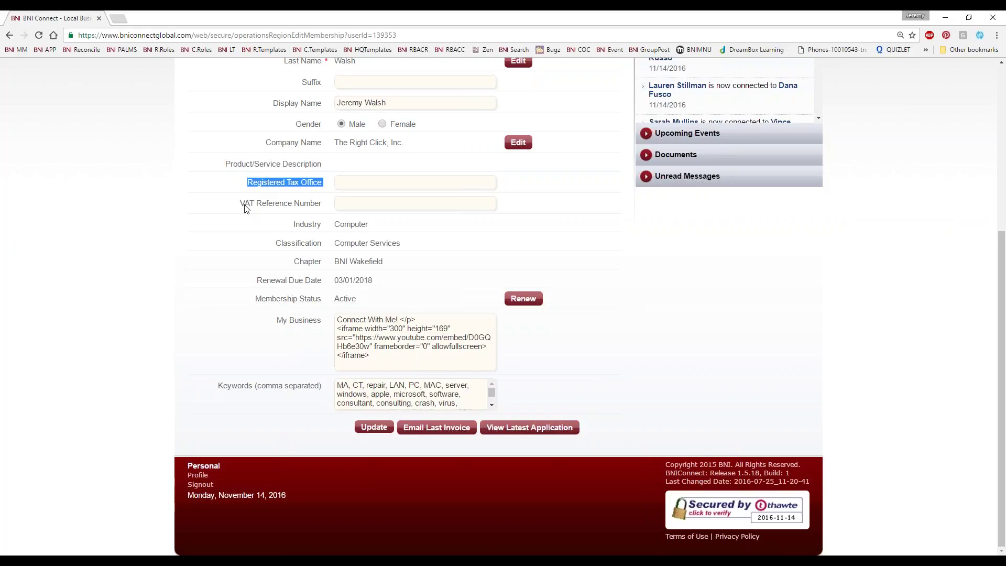
pyautogui.moveTo(244, 204); pyautogui.dragTo(324, 207)
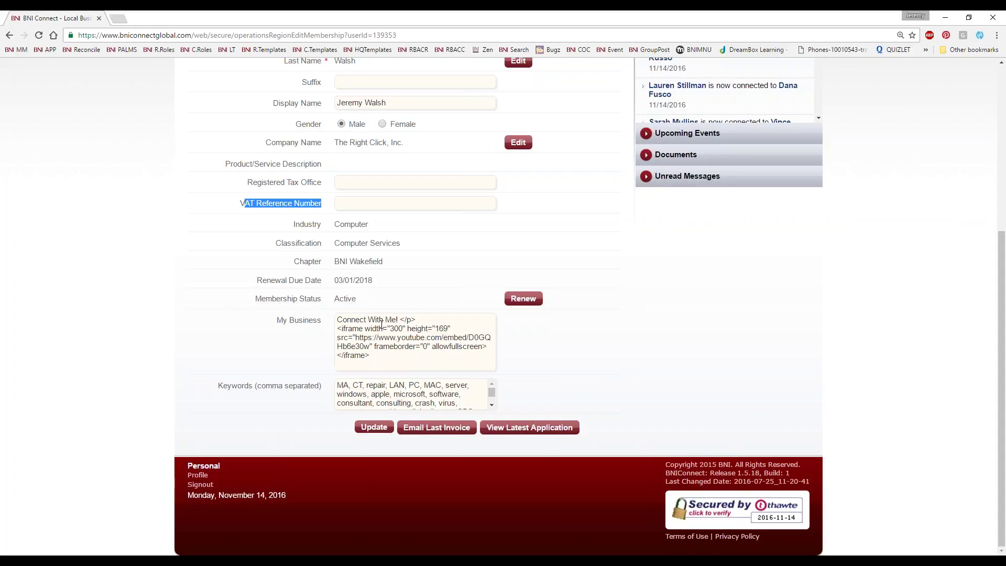
pyautogui.moveTo(276, 321); pyautogui.dragTo(325, 321)
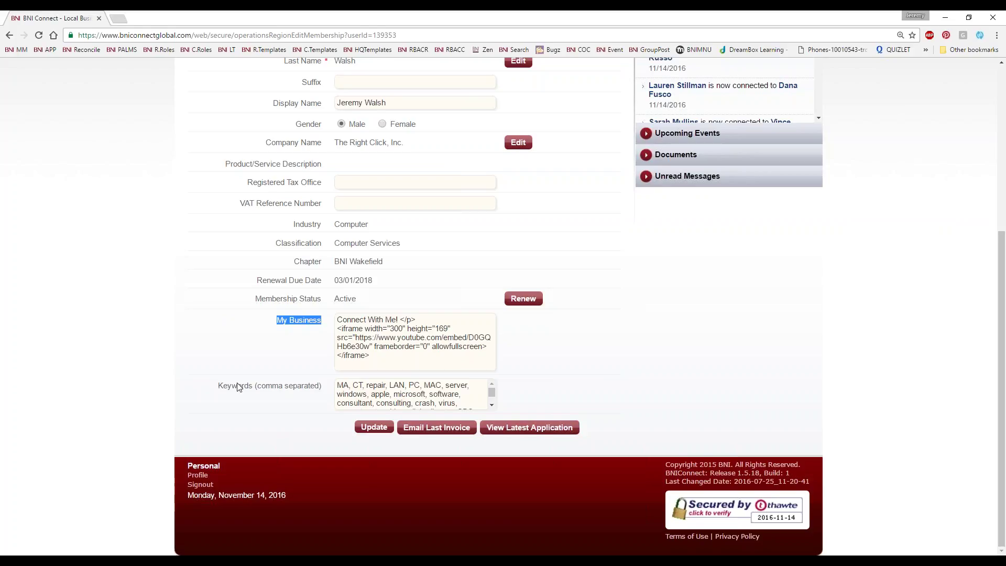
pyautogui.moveTo(218, 386); pyautogui.dragTo(323, 388)
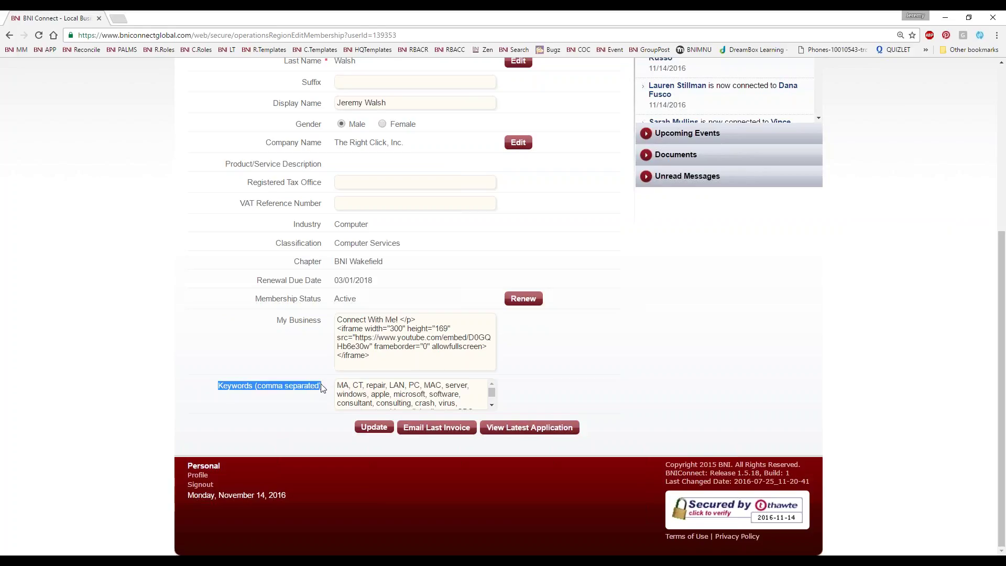
pyautogui.click(302, 321)
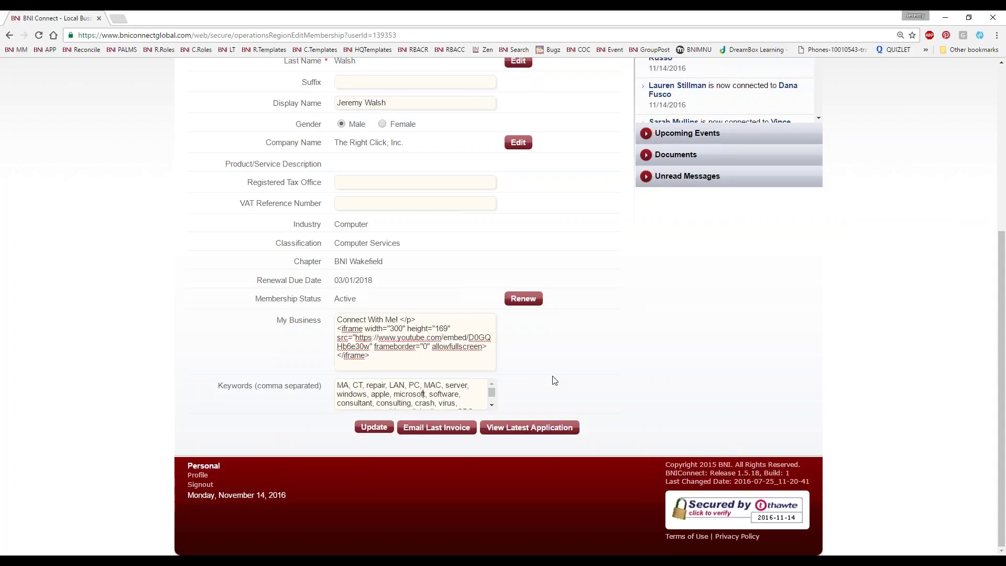
pyautogui.moveTo(401, 244); pyautogui.dragTo(319, 231)
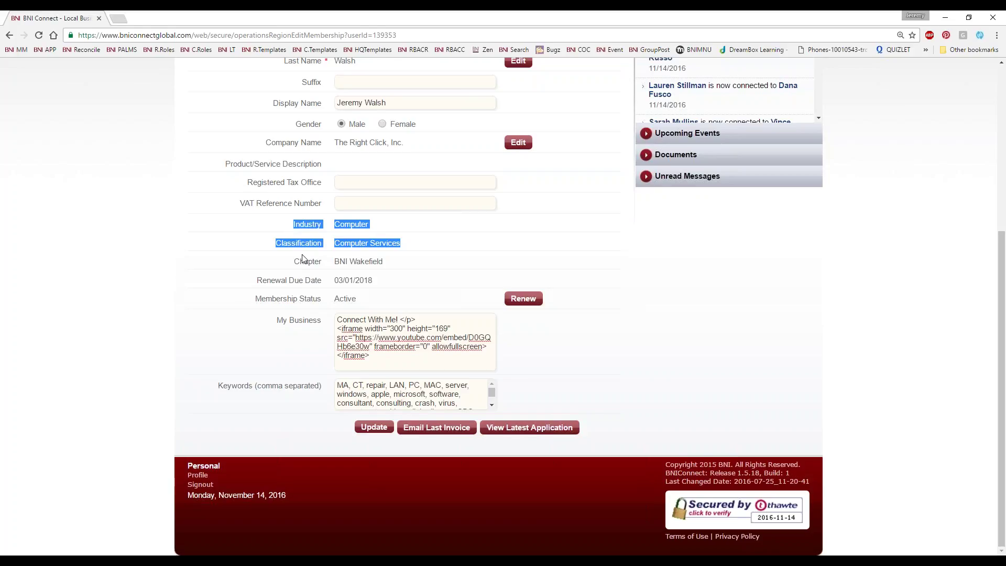
pyautogui.click(245, 271)
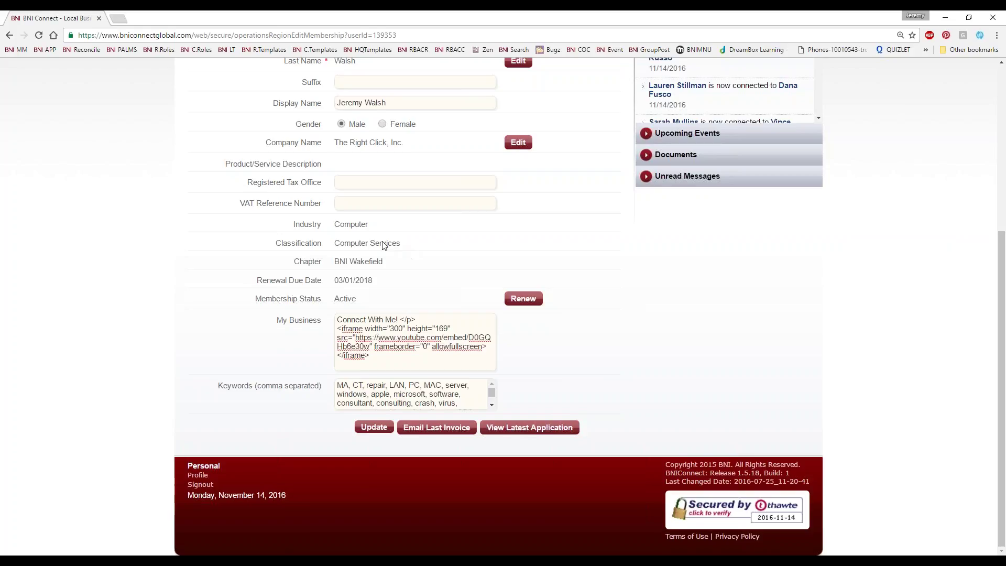
pyautogui.moveTo(370, 235); pyautogui.dragTo(335, 226)
pyautogui.moveTo(401, 246); pyautogui.dragTo(335, 246)
pyautogui.moveTo(364, 385); pyautogui.dragTo(336, 385)
pyautogui.click(328, 392)
# Switch Edit Profile to the User Profile tab to review memorable question, language and timezone settings
pyautogui.scroll(5, 173, 167)
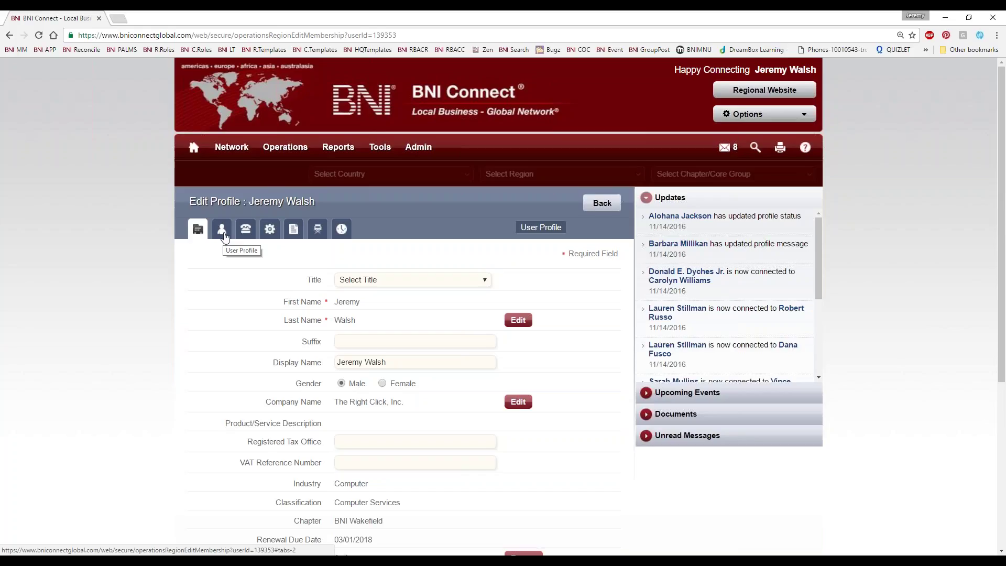
pyautogui.click(222, 235)
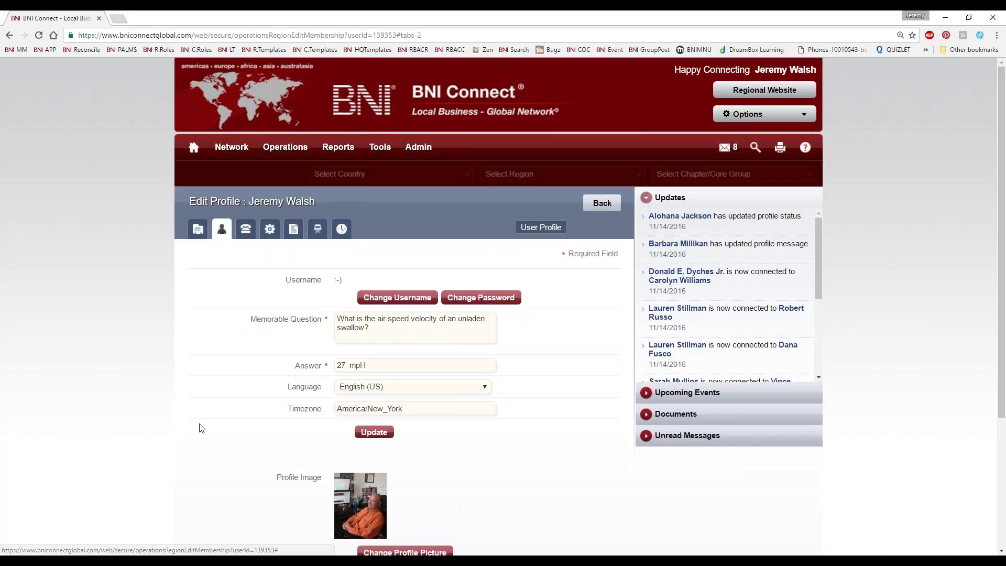
pyautogui.scroll(-1, 202, 426)
pyautogui.scroll(1, 223, 402)
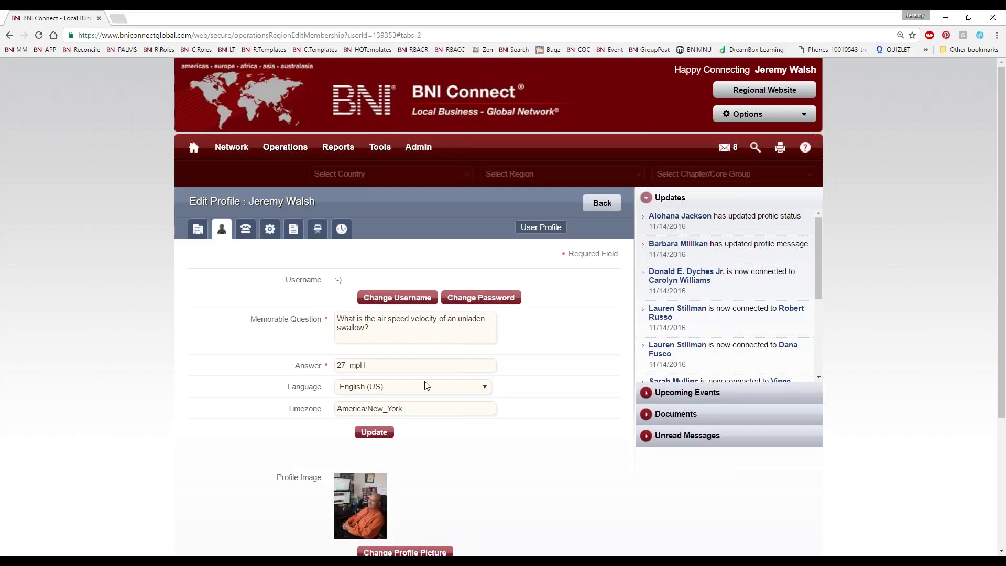
# Review the Language list, keep English (US) and America/New_York, and save the settings with Update
pyautogui.click(488, 387)
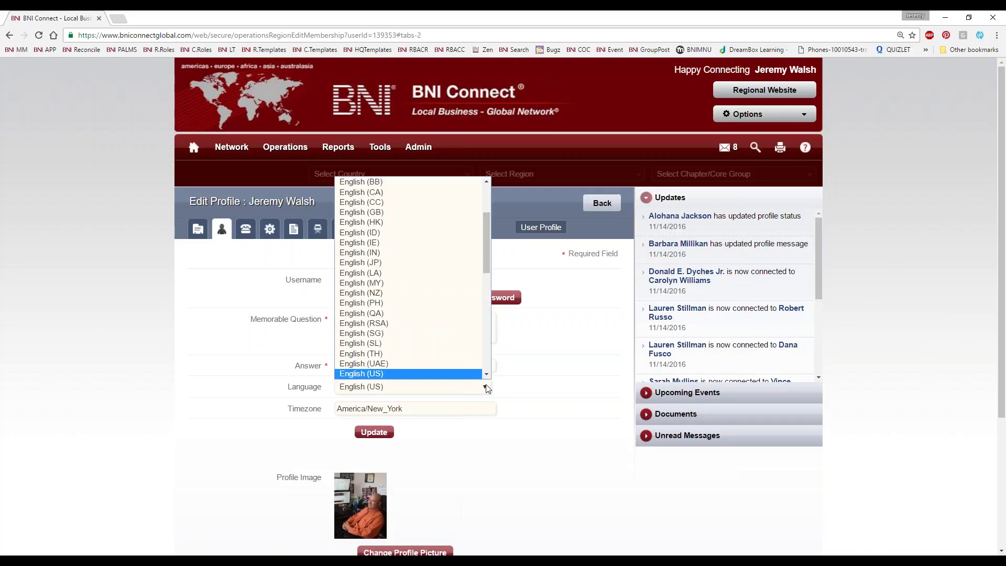
pyautogui.moveTo(486, 257); pyautogui.dragTo(489, 280)
pyautogui.click(607, 398)
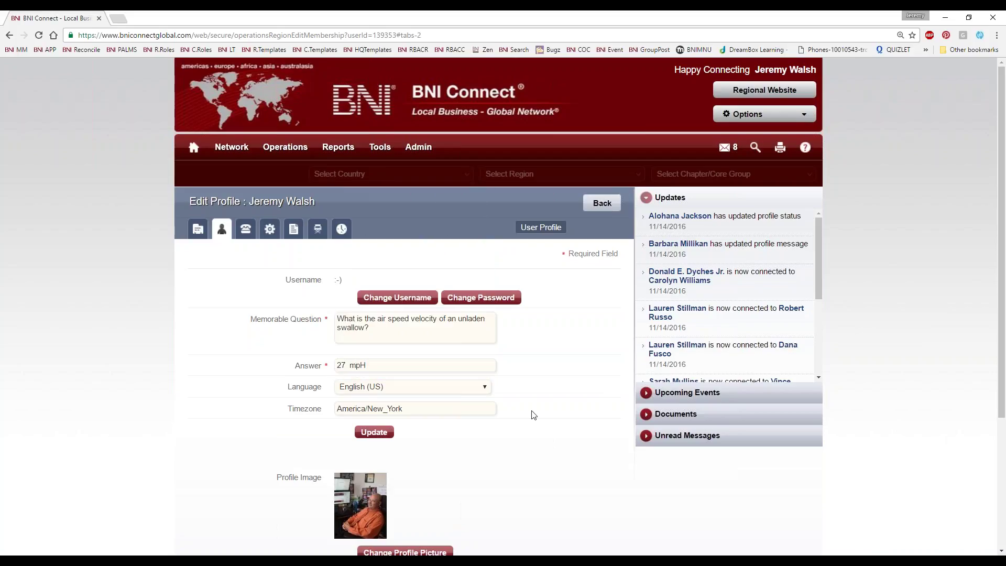
pyautogui.scroll(-3, 531, 413)
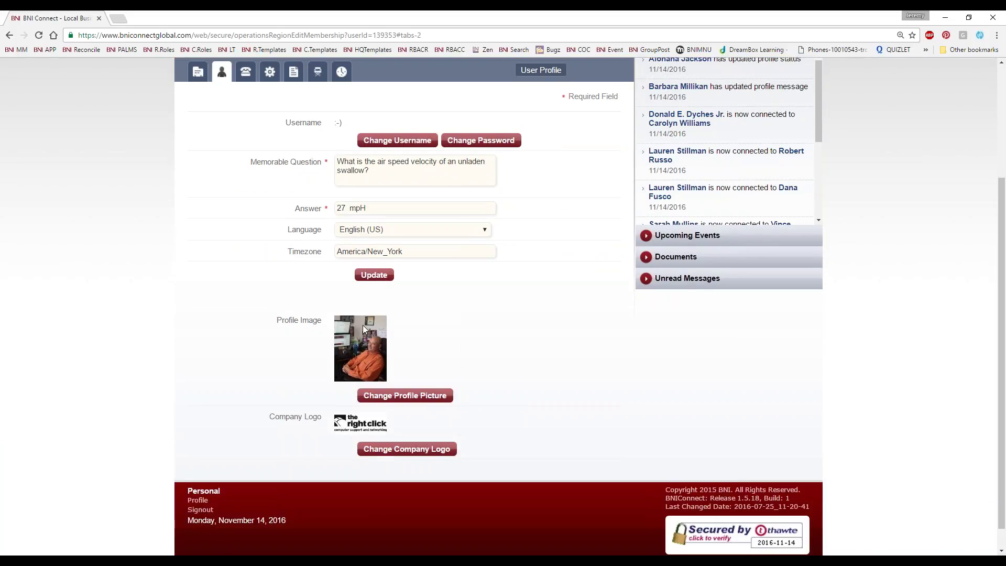
pyautogui.click(383, 276)
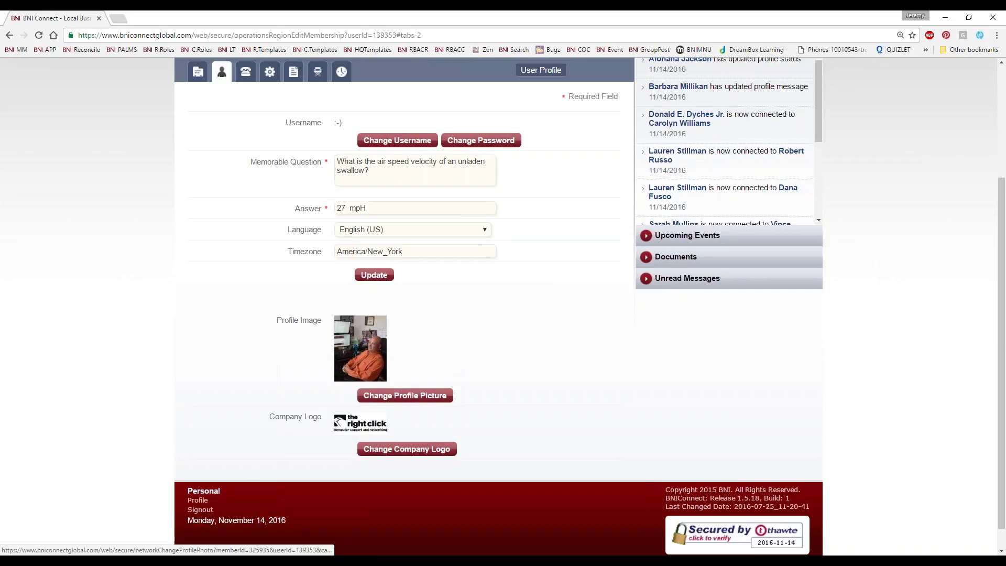
# Upload mouseonly.jpg from Dropbox > TRCLogos > Logos as the new company logo and save it
pyautogui.click(397, 448)
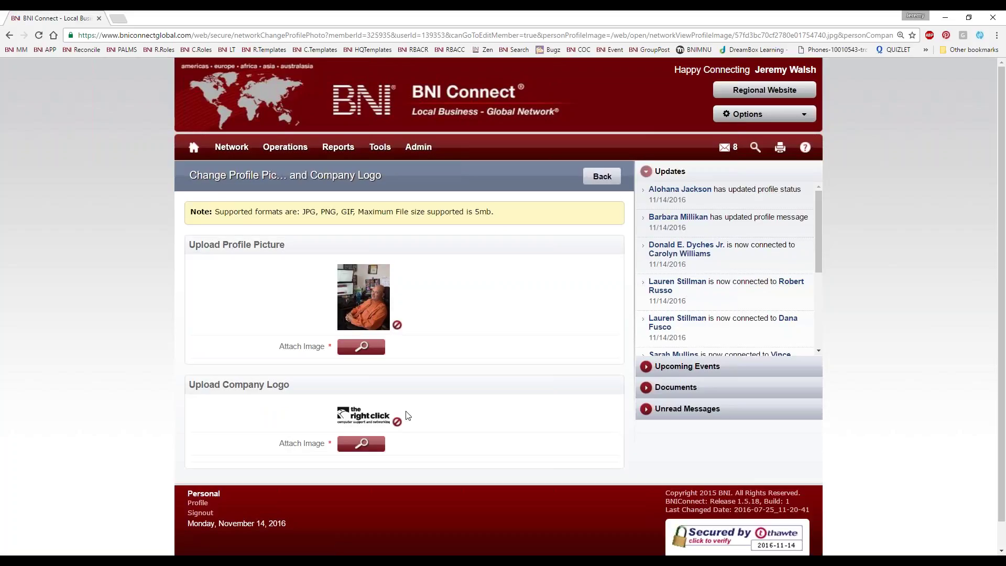
pyautogui.click(362, 447)
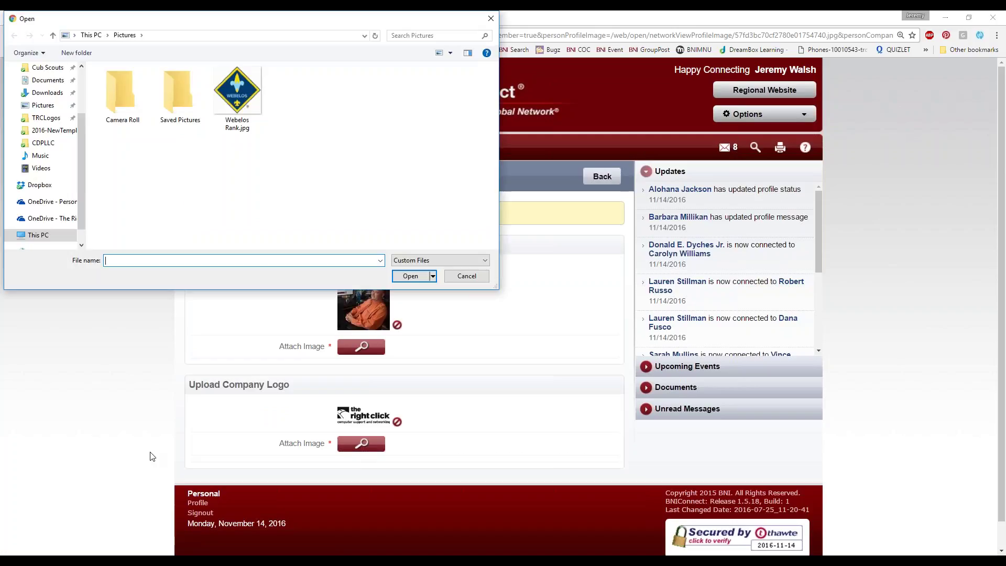
pyautogui.click(46, 117)
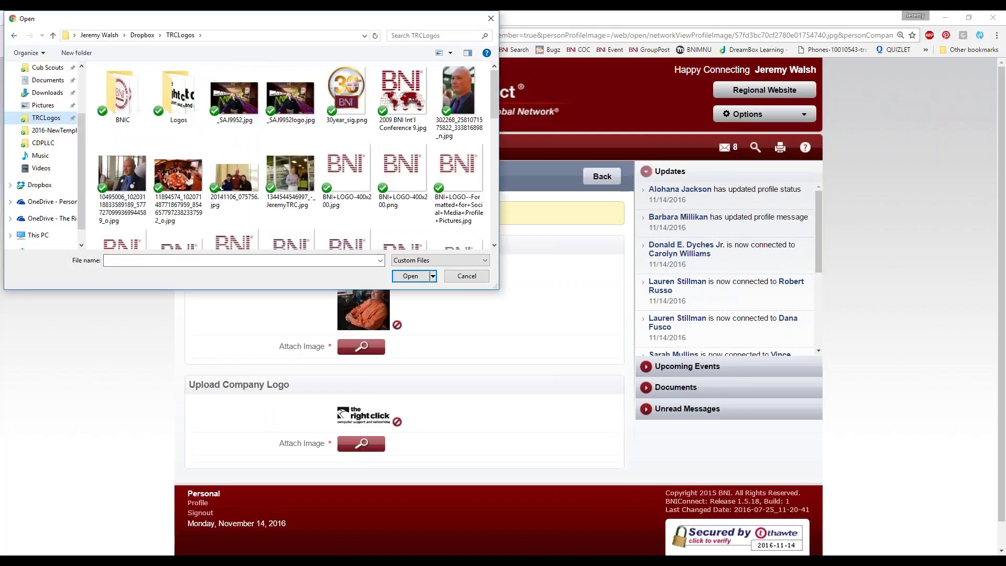
pyautogui.doubleClick(179, 102)
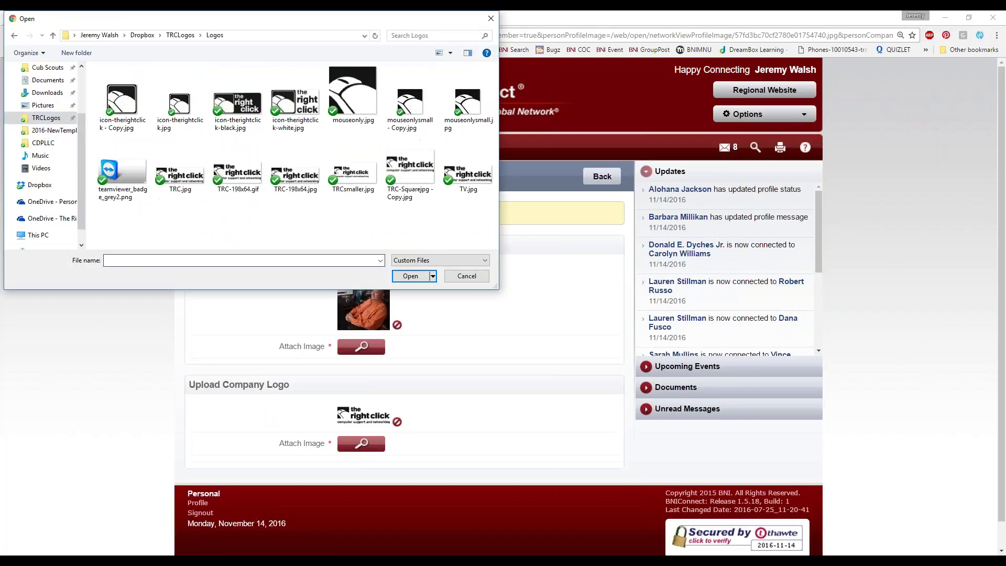
pyautogui.doubleClick(350, 103)
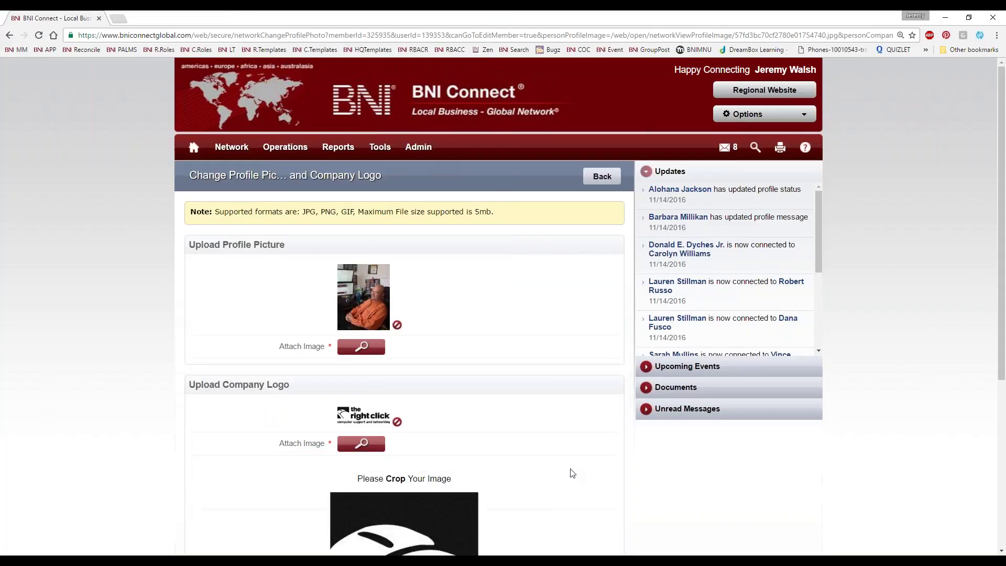
pyautogui.scroll(-5, 577, 476)
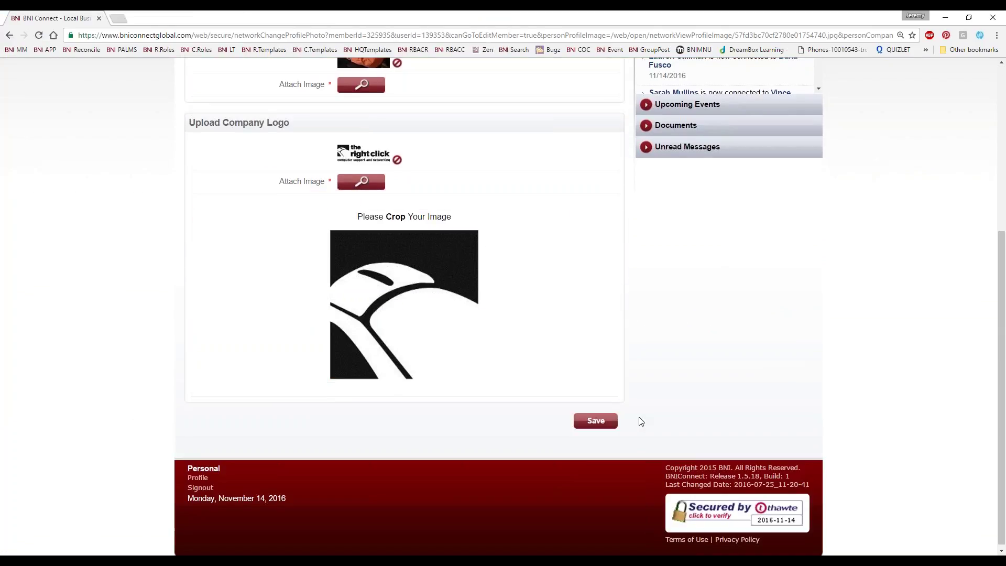
pyautogui.click(594, 421)
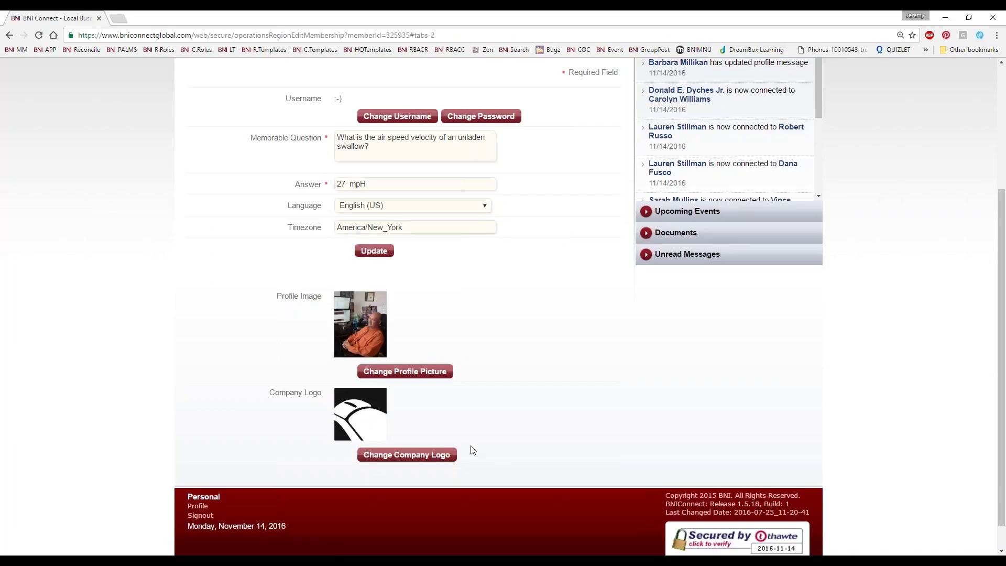
pyautogui.scroll(3, 494, 449)
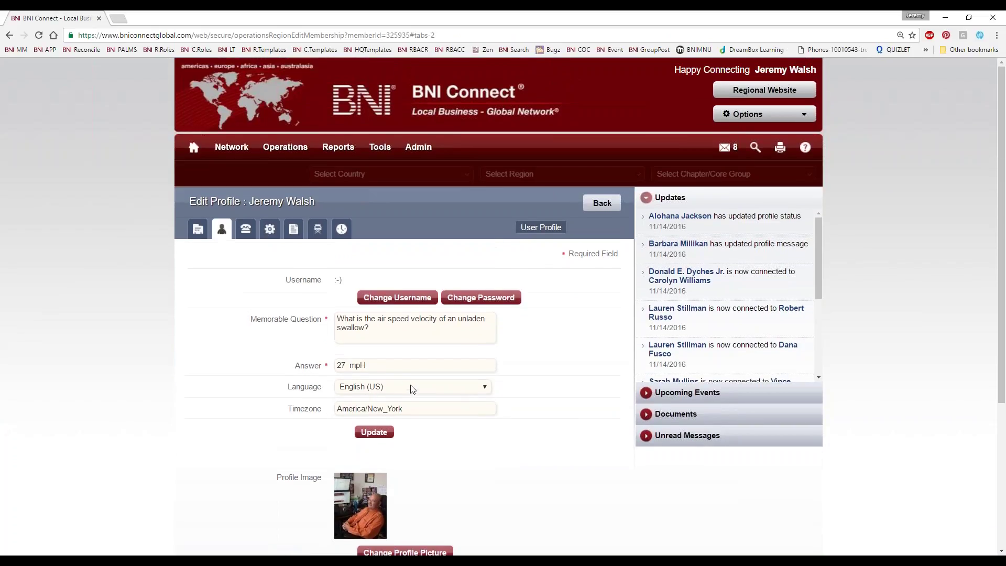
pyautogui.scroll(3, 366, 340)
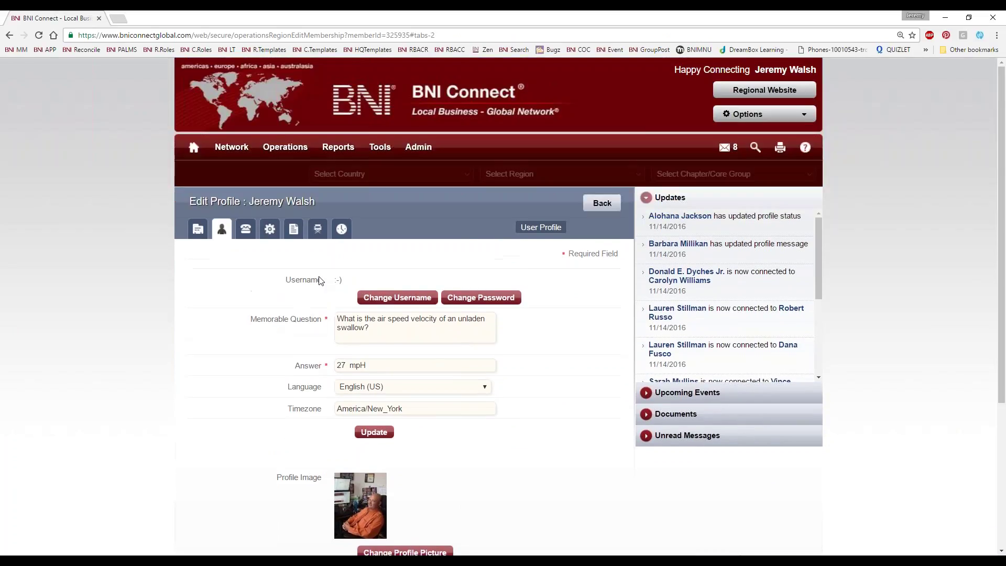
pyautogui.click(246, 231)
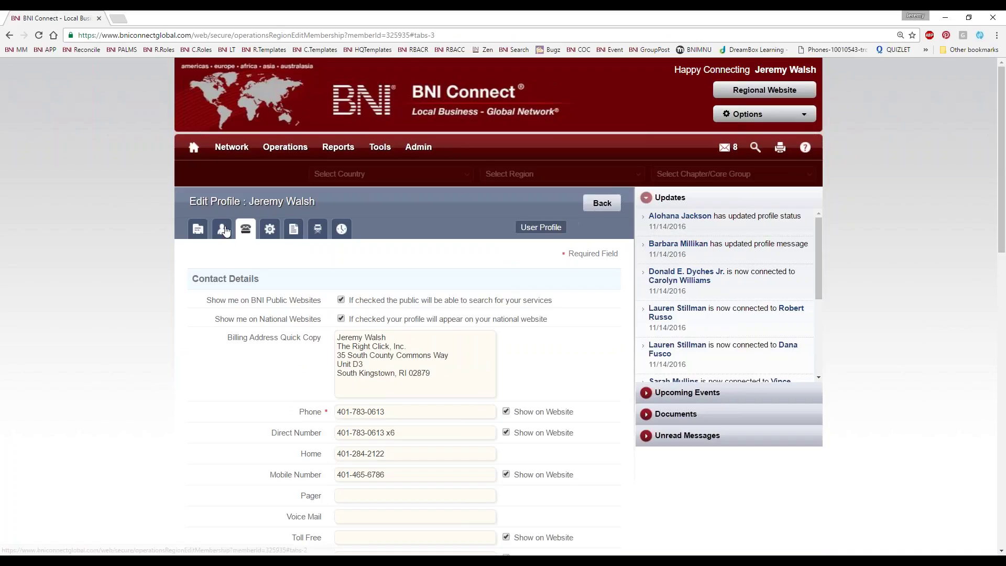
pyautogui.click(222, 228)
pyautogui.scroll(-4, 420, 445)
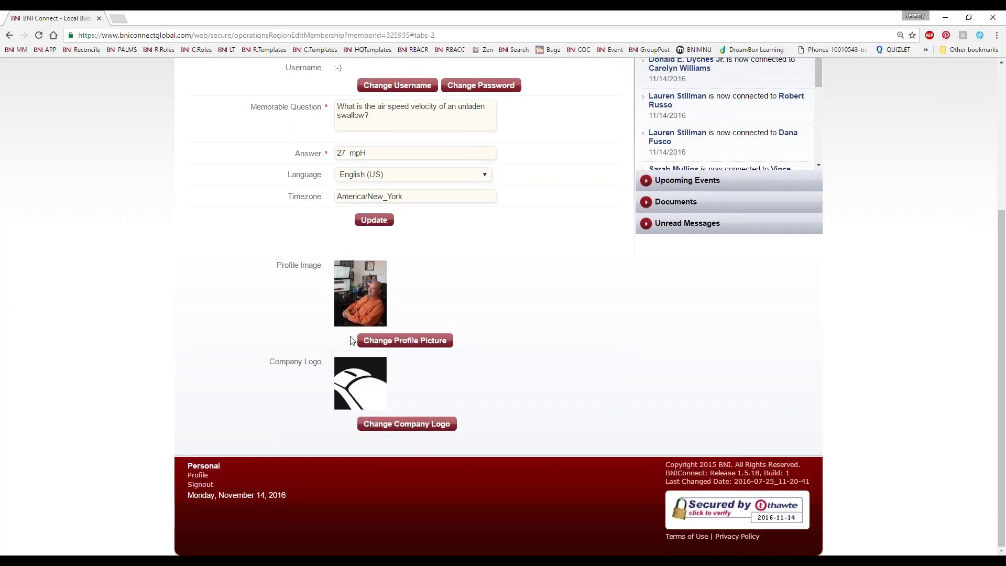
pyautogui.scroll(4, 95, 440)
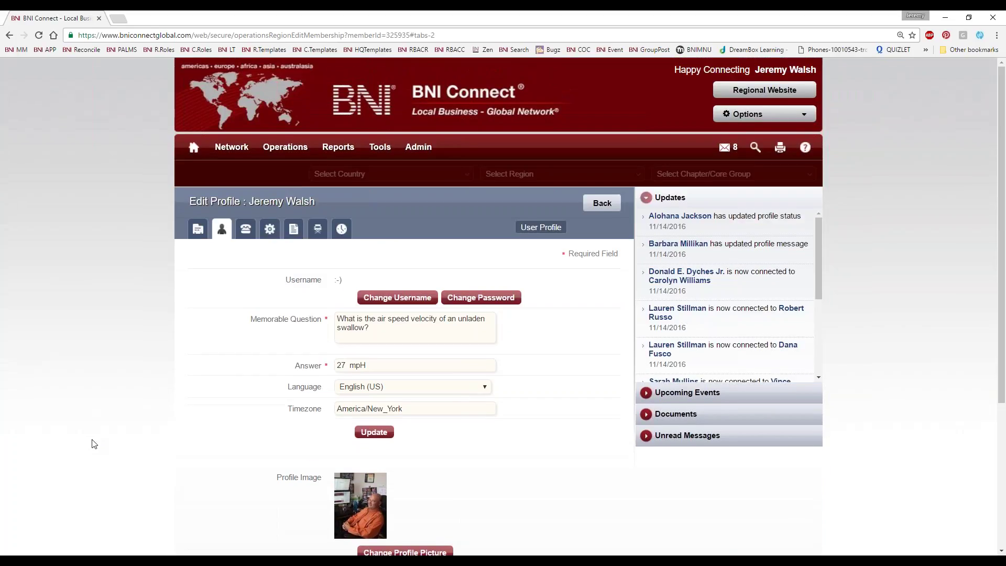
pyautogui.click(245, 228)
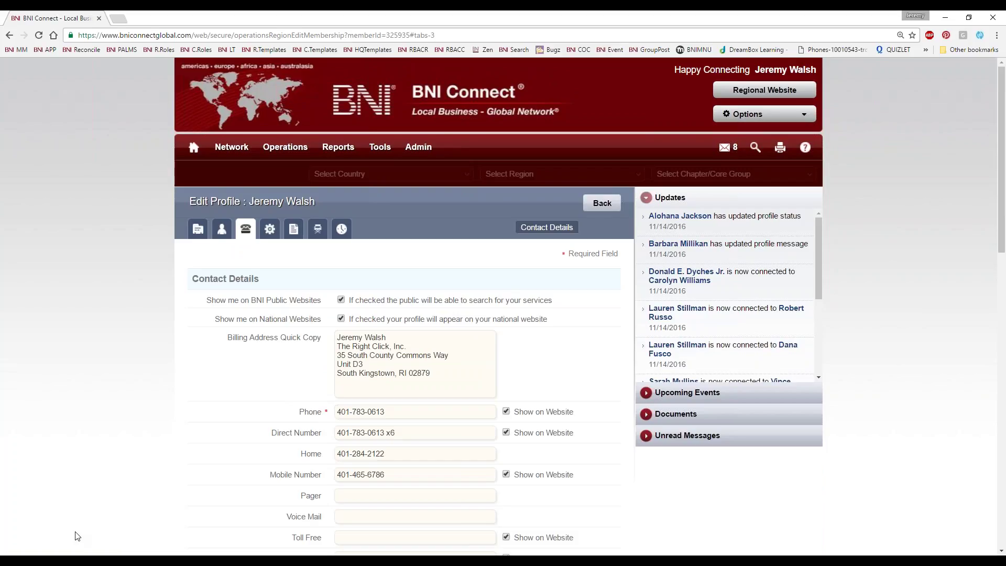
pyautogui.scroll(-5, 260, 526)
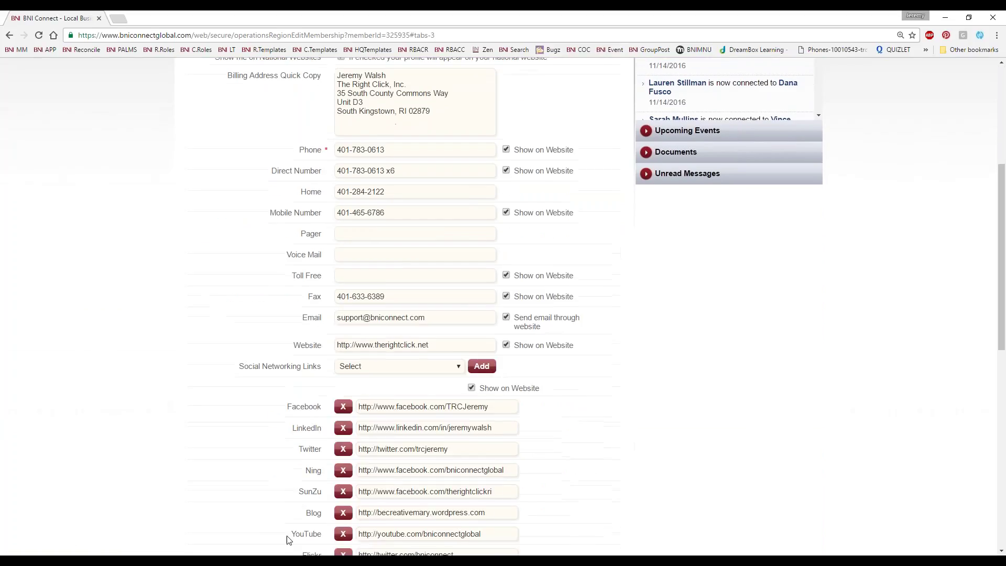
pyautogui.scroll(4, 272, 521)
pyautogui.scroll(-5, 380, 457)
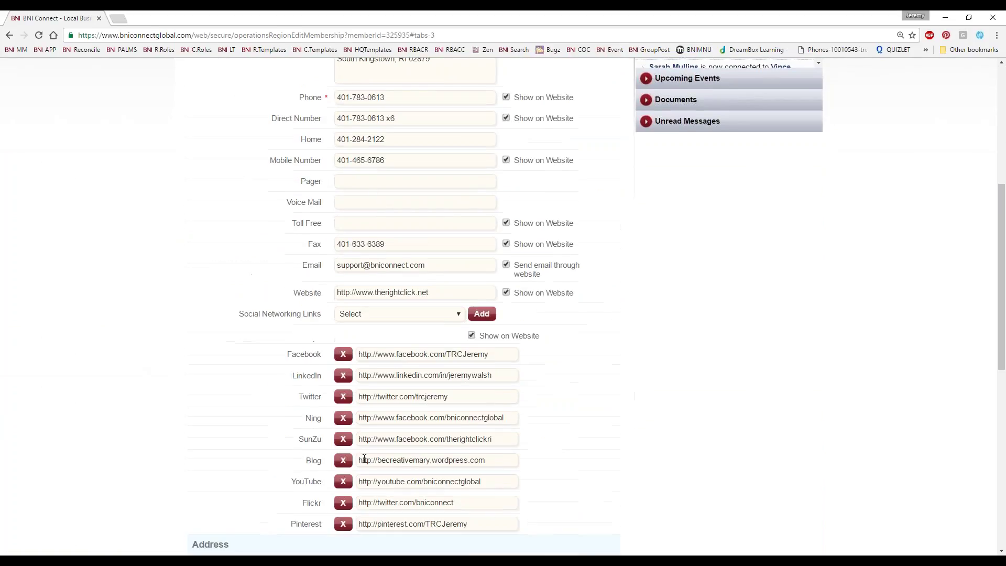
pyautogui.scroll(-3, 358, 455)
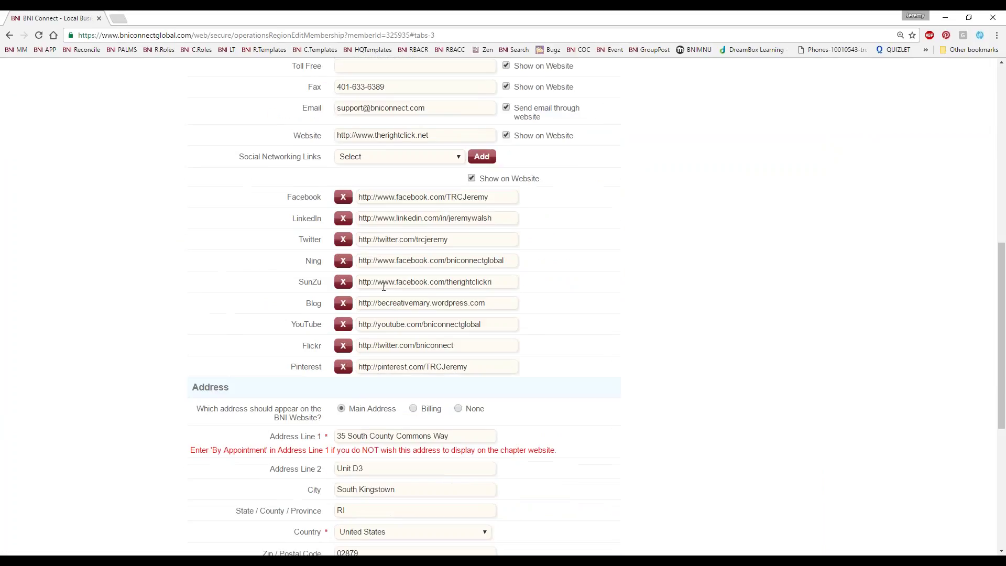
pyautogui.scroll(-4, 299, 417)
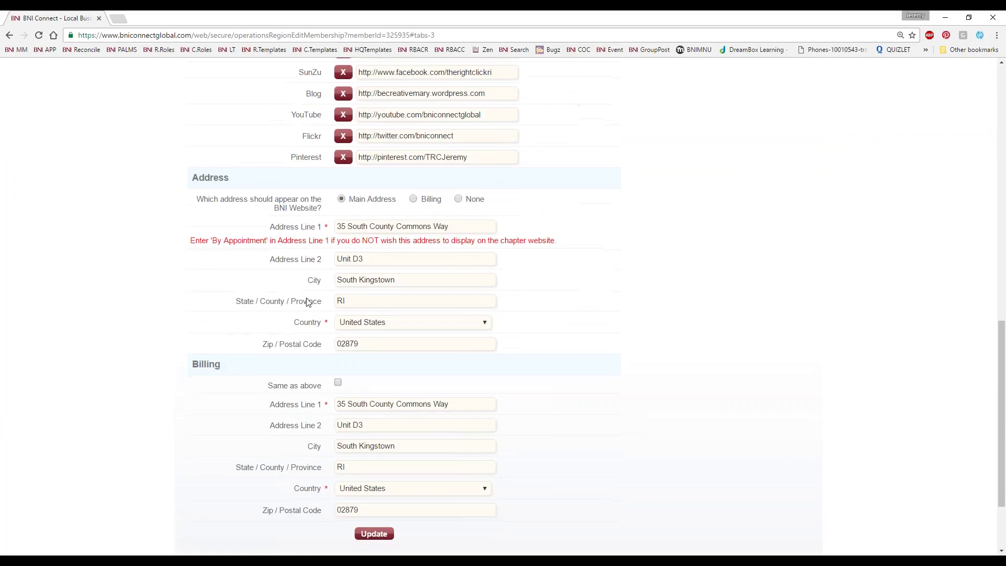
pyautogui.scroll(10, 274, 386)
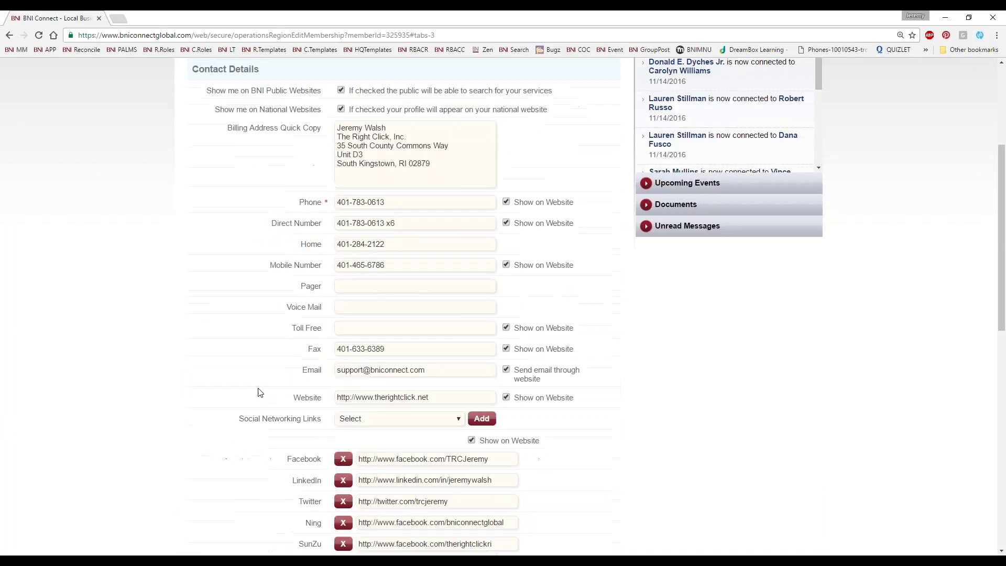
pyautogui.scroll(2, 257, 393)
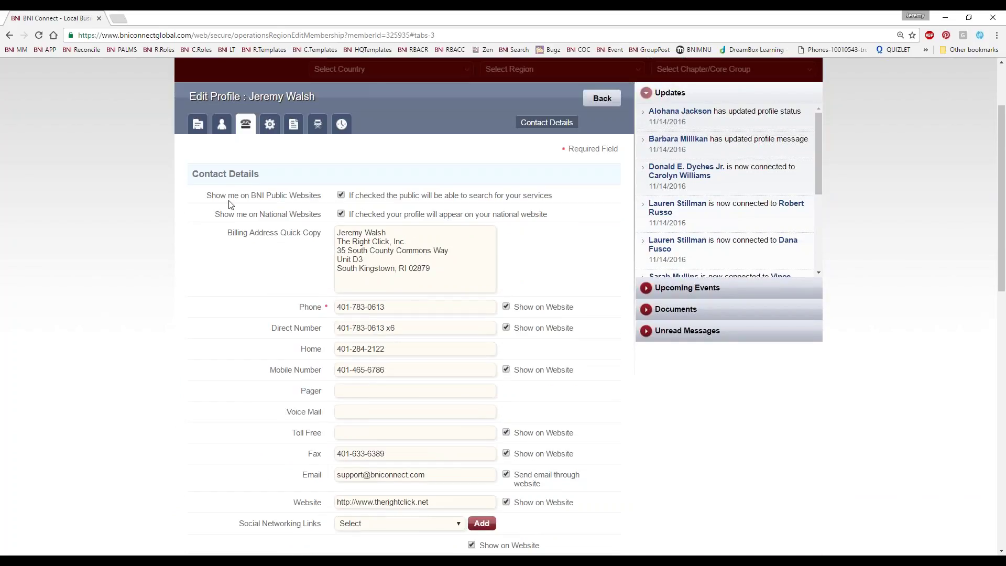
# Toggle Show me on BNI Public Websites off and back on so the profile stays listed
pyautogui.moveTo(204, 197); pyautogui.dragTo(322, 201)
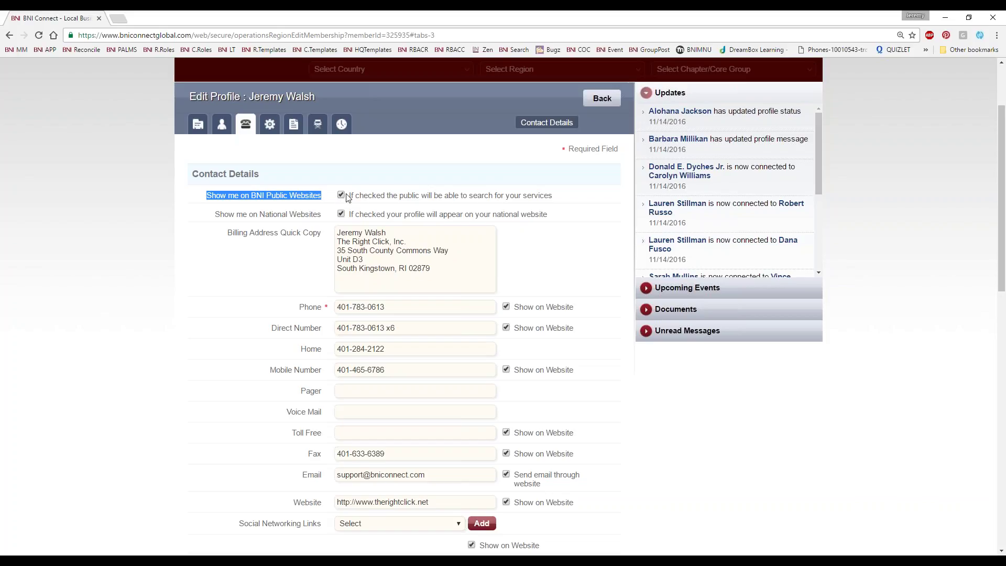
pyautogui.click(340, 197)
pyautogui.click(343, 196)
# Uncheck Show on Website for the Mobile Number and review the remaining contact details
pyautogui.scroll(-3, 417, 317)
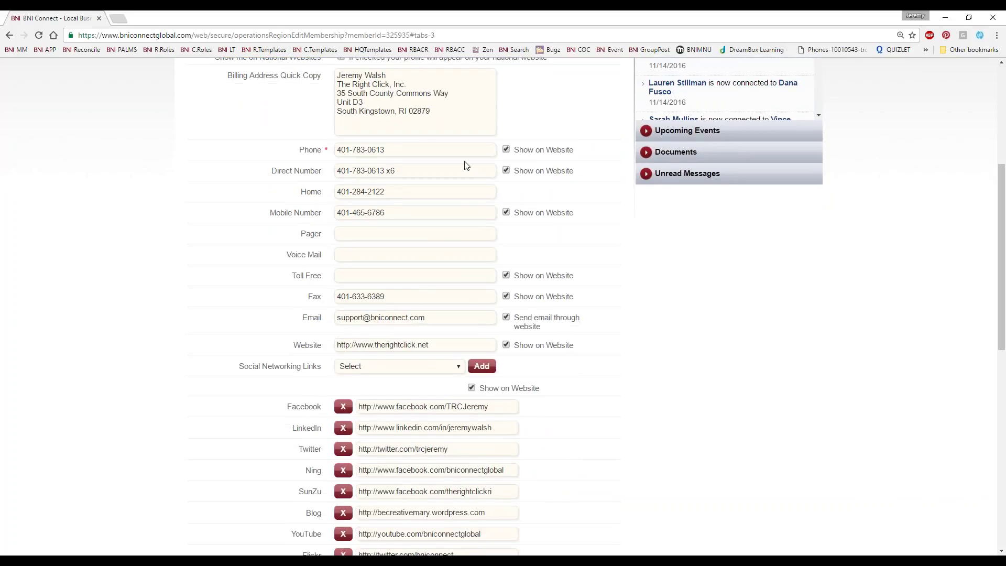
pyautogui.click(506, 213)
pyautogui.scroll(-3, 209, 281)
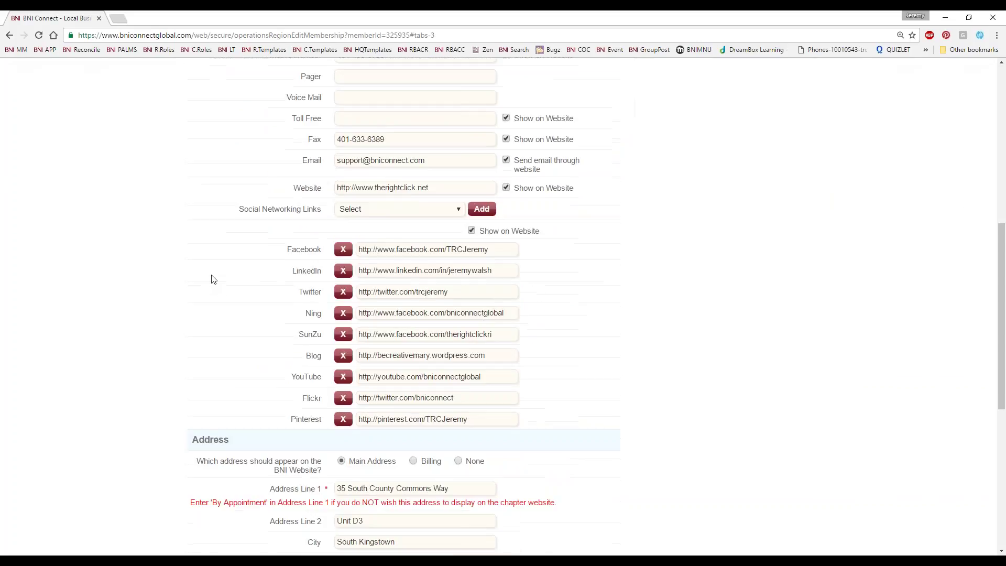
pyautogui.moveTo(448, 161); pyautogui.dragTo(209, 222)
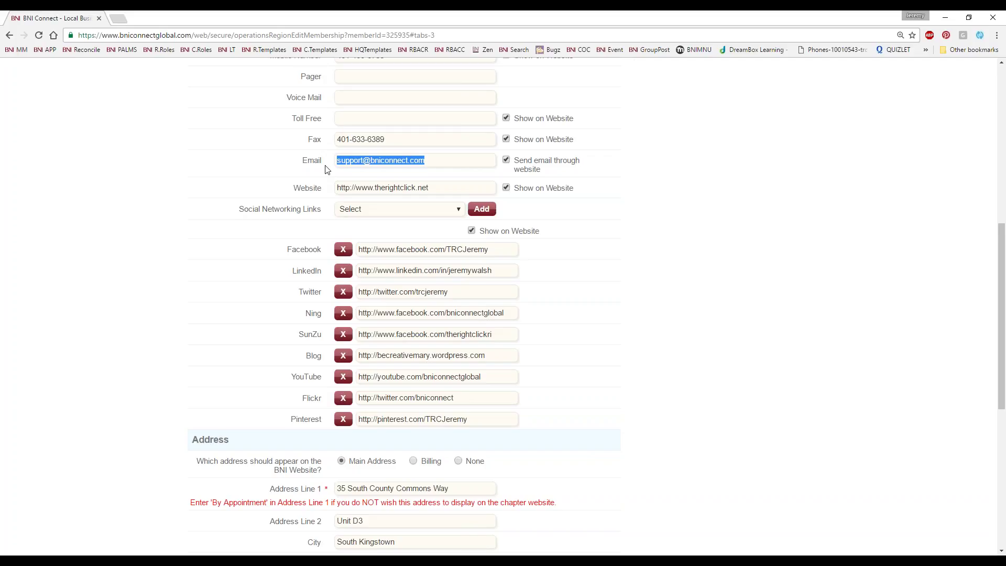
pyautogui.scroll(-2, 124, 305)
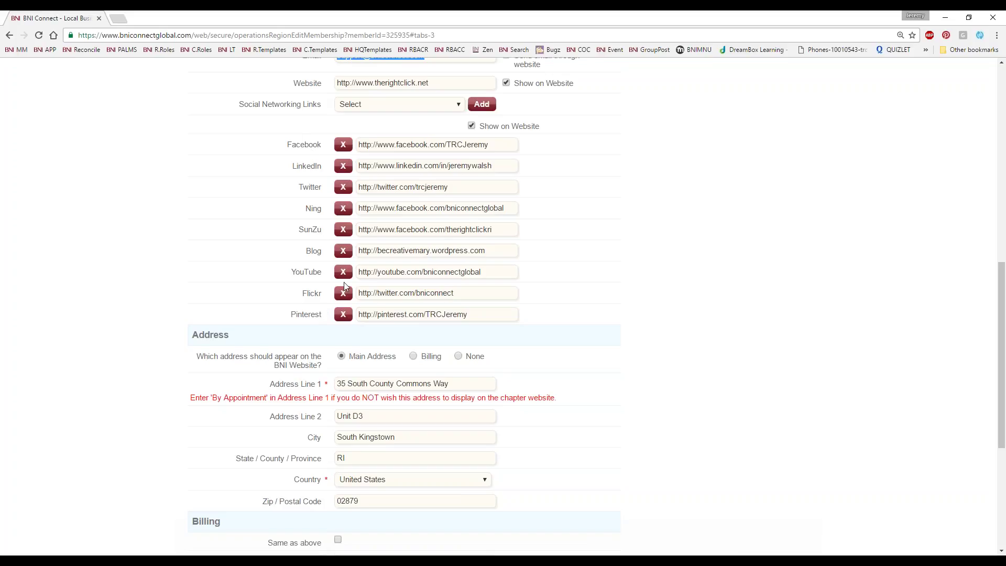
pyautogui.click(434, 107)
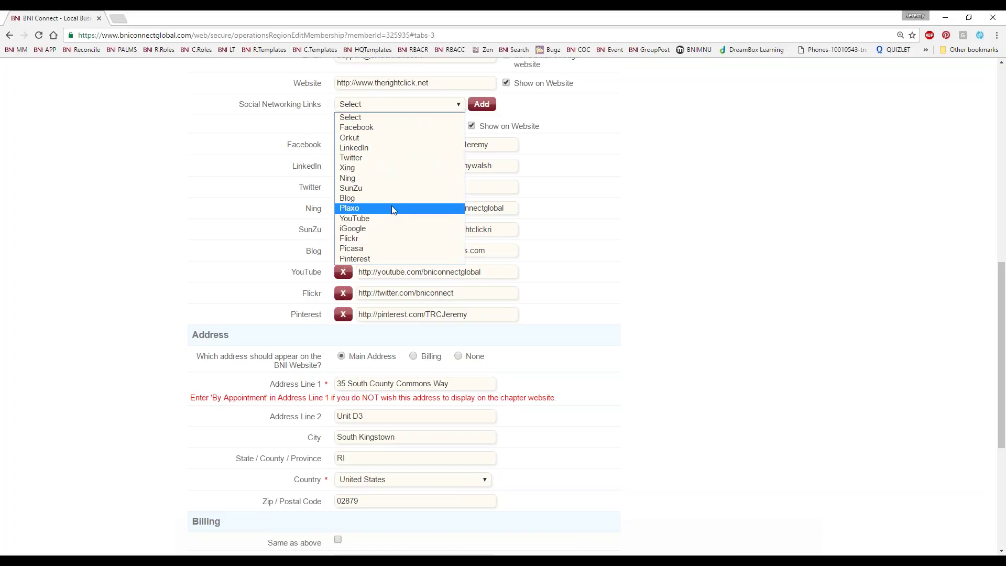
pyautogui.click(394, 209)
pyautogui.click(481, 104)
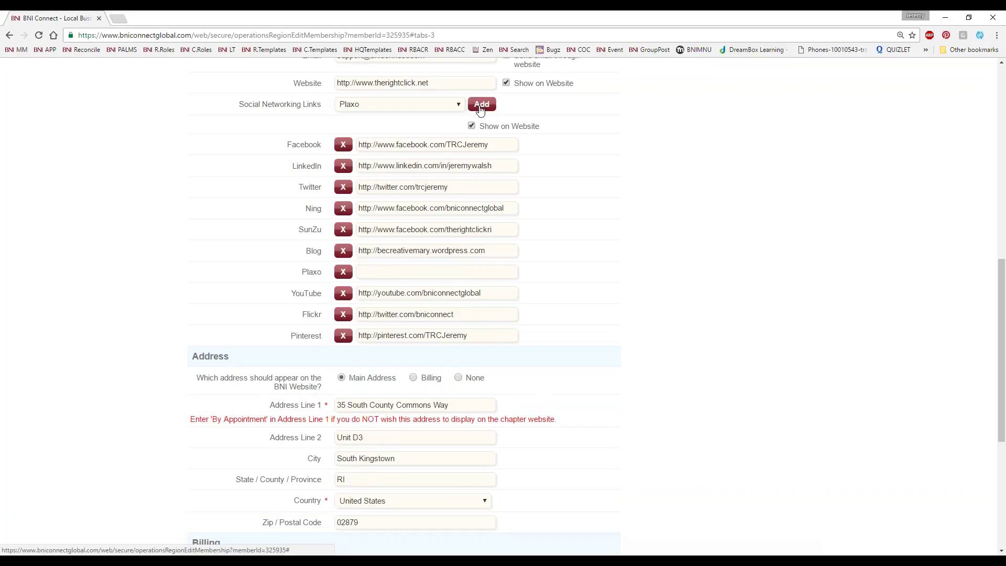
pyautogui.click(385, 272)
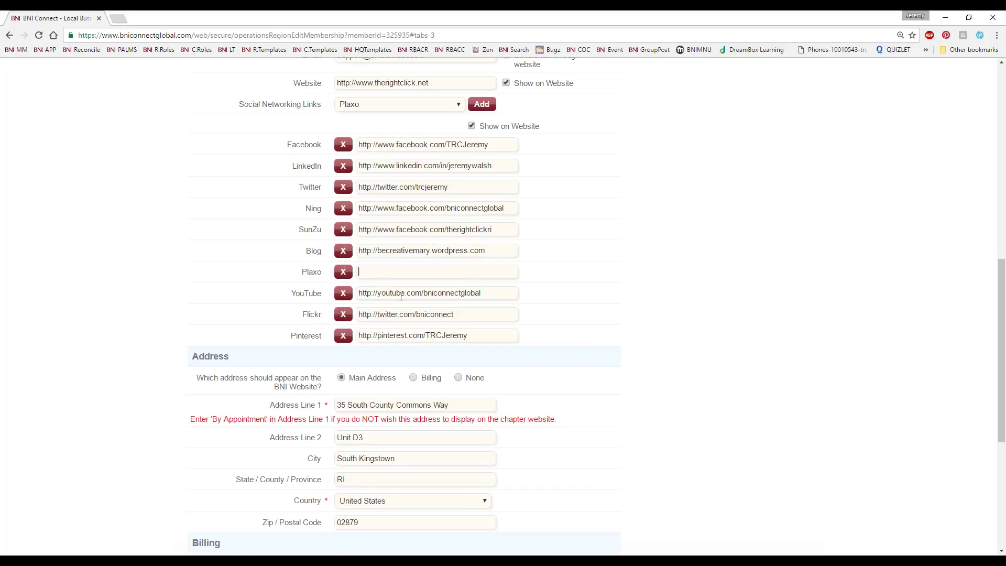
pyautogui.click(343, 271)
pyautogui.scroll(-3, 96, 285)
pyautogui.scroll(-2, 97, 285)
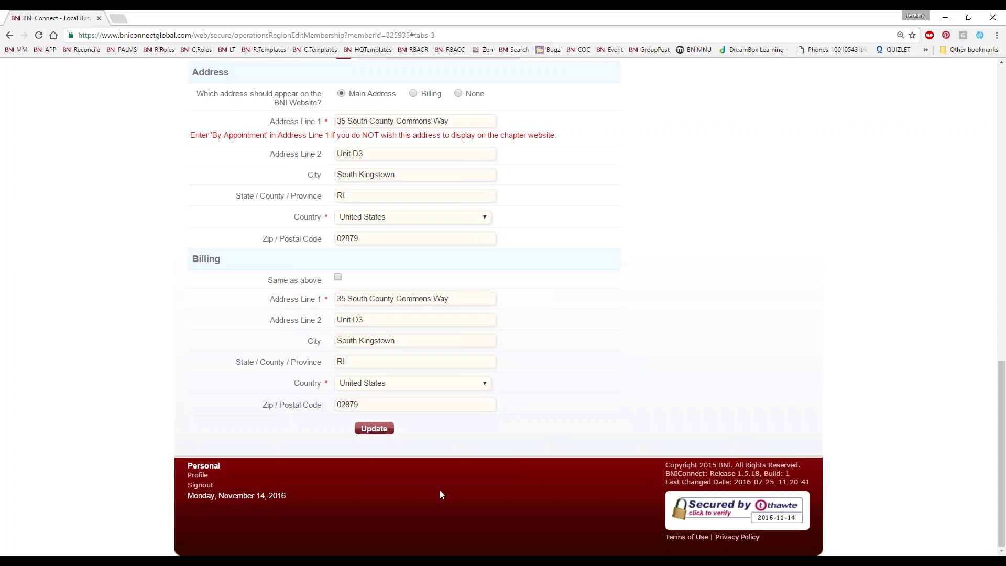
# Replace Address Line 1 with 'By APPOINTMENT ONLY' and bring up the gear Account Settings tab
pyautogui.moveTo(489, 121); pyautogui.dragTo(144, 141)
pyautogui.write('By APPOINTMENT ONLY')
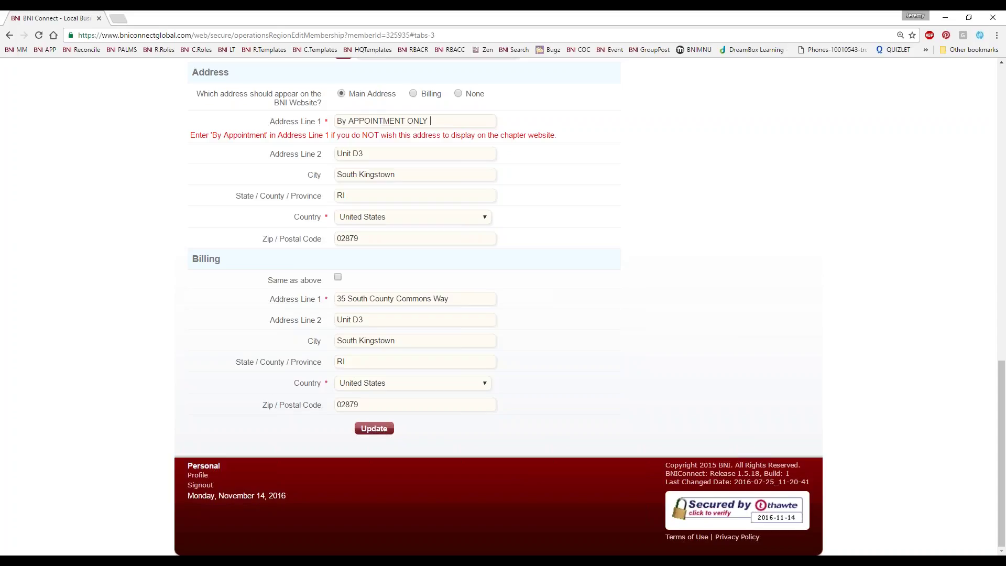
pyautogui.scroll(15, 572, 471)
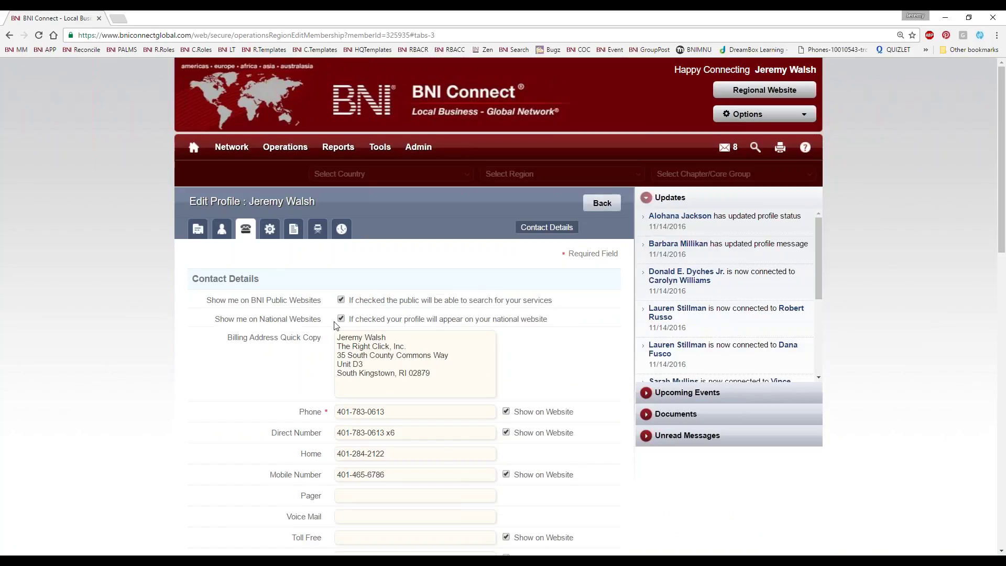
pyautogui.click(274, 231)
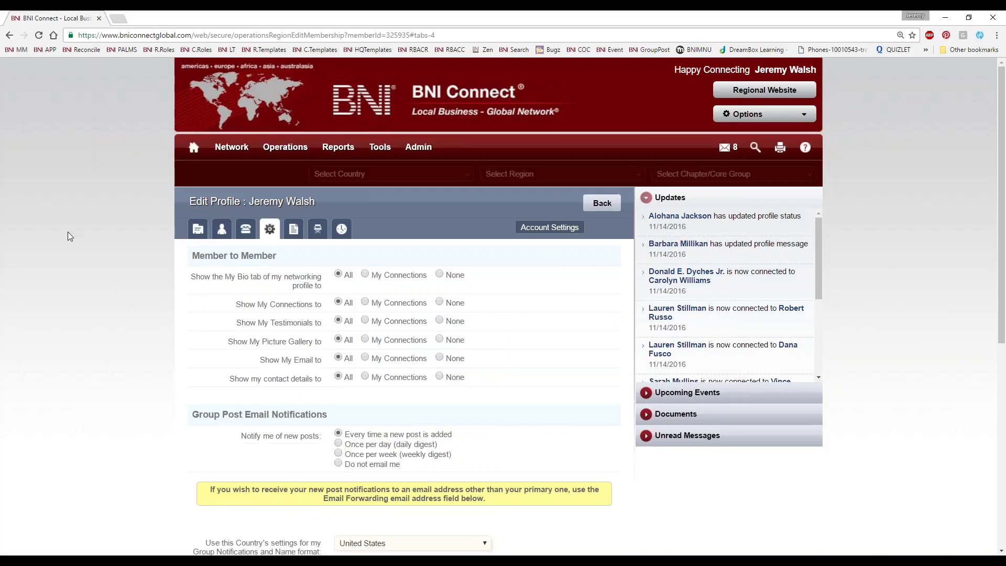
pyautogui.scroll(-3, 49, 222)
pyautogui.scroll(3, 61, 281)
pyautogui.click(246, 228)
pyautogui.scroll(-4, 525, 187)
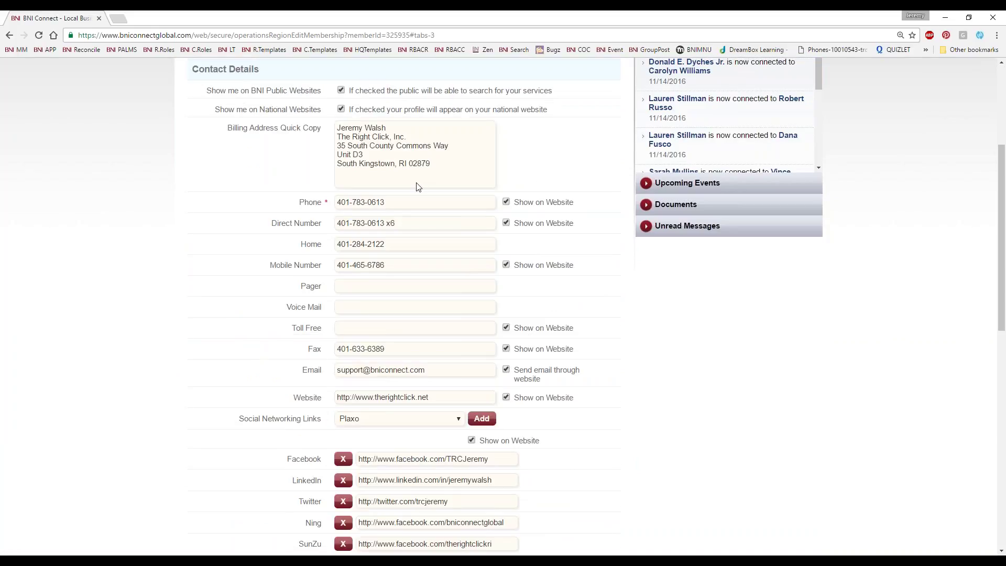
pyautogui.scroll(1, 370, 336)
pyautogui.scroll(5, 371, 336)
pyautogui.click(270, 229)
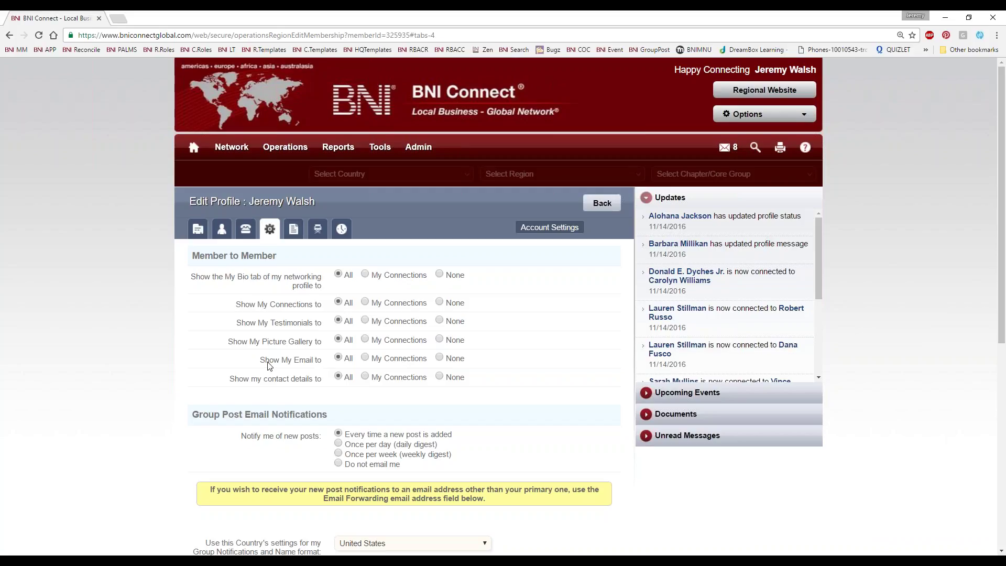
pyautogui.moveTo(264, 361); pyautogui.dragTo(325, 363)
pyautogui.click(440, 358)
pyautogui.click(286, 443)
pyautogui.moveTo(231, 383); pyautogui.dragTo(302, 388)
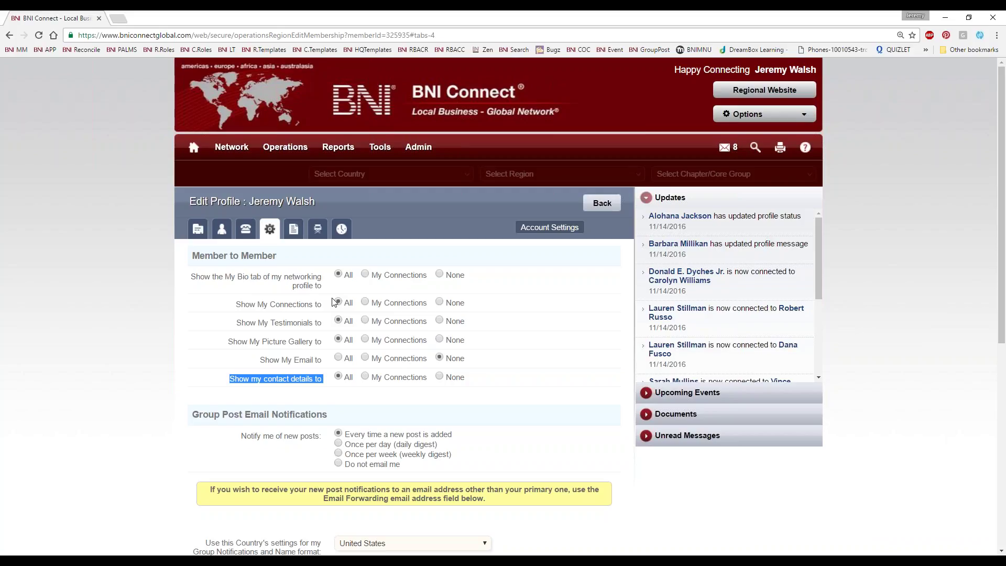
pyautogui.scroll(-5, 139, 370)
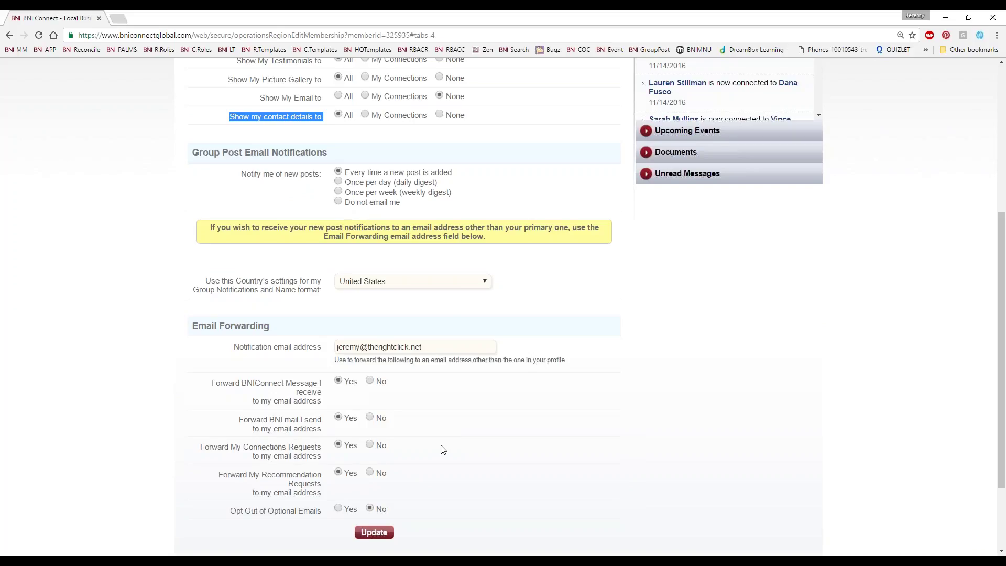
pyautogui.scroll(-2, 439, 417)
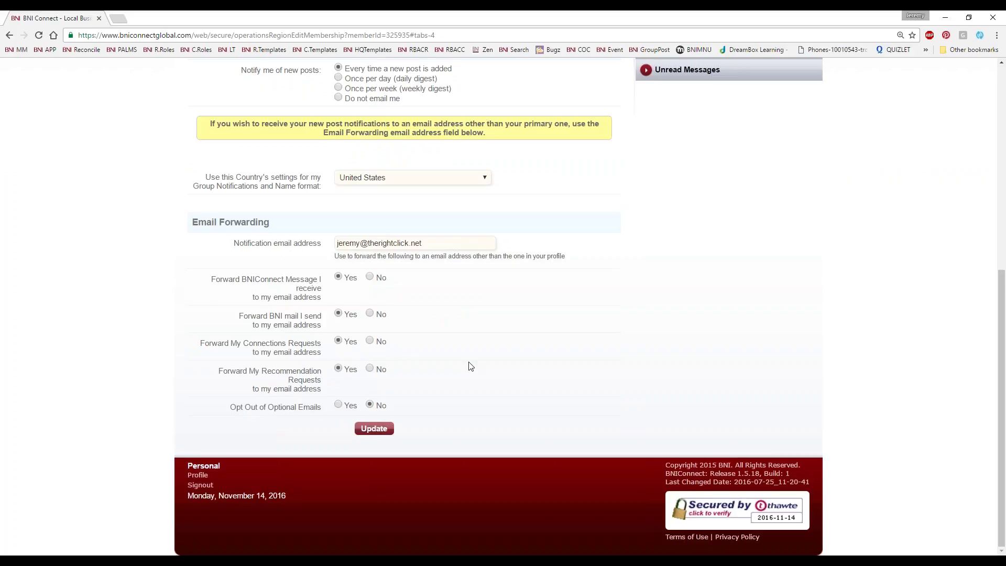
pyautogui.scroll(4, 467, 361)
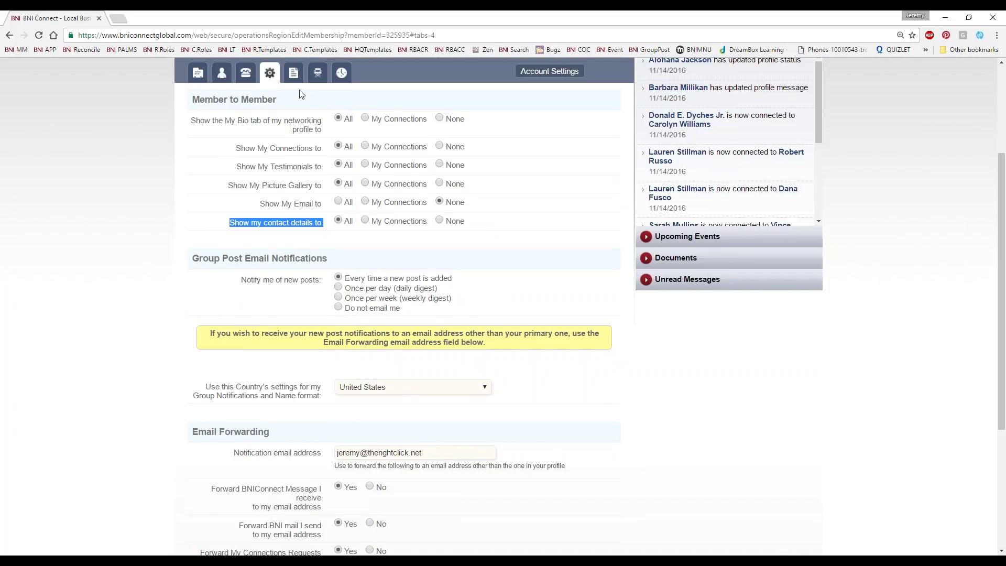
# Show the Bio tab and scroll through the My Bio, GAINS and Tops Profile fields
pyautogui.click(294, 73)
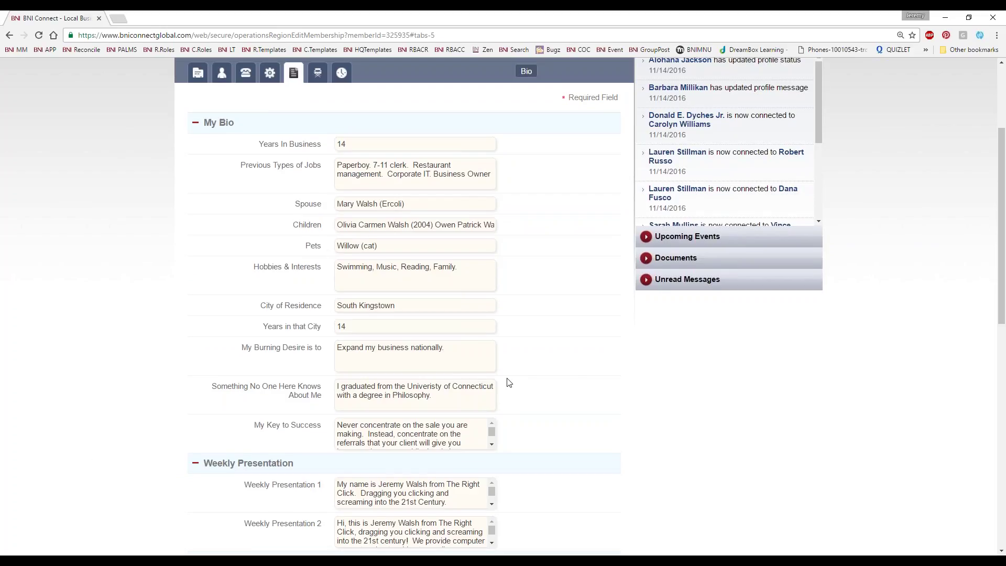
pyautogui.scroll(-6, 507, 382)
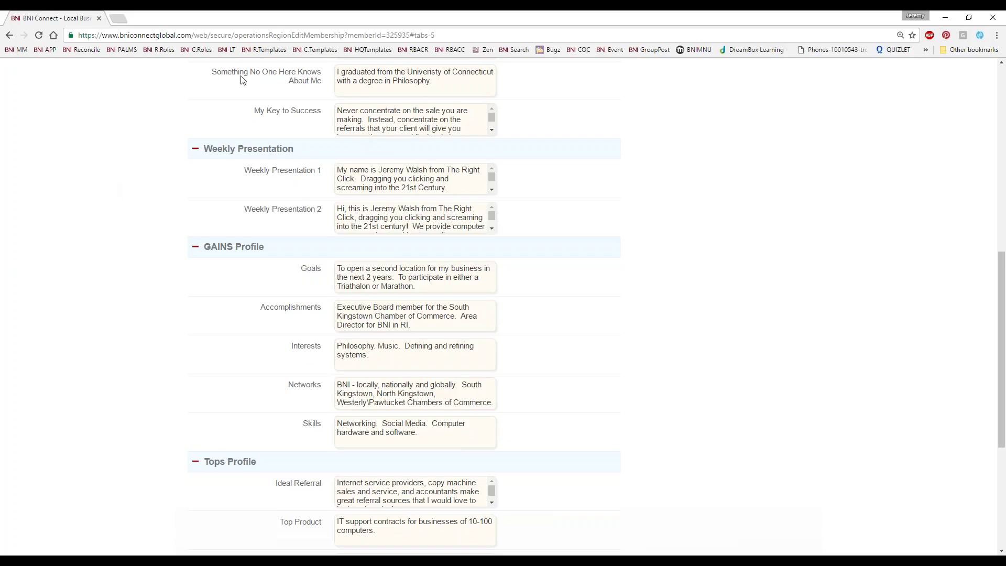
pyautogui.scroll(-2, 523, 344)
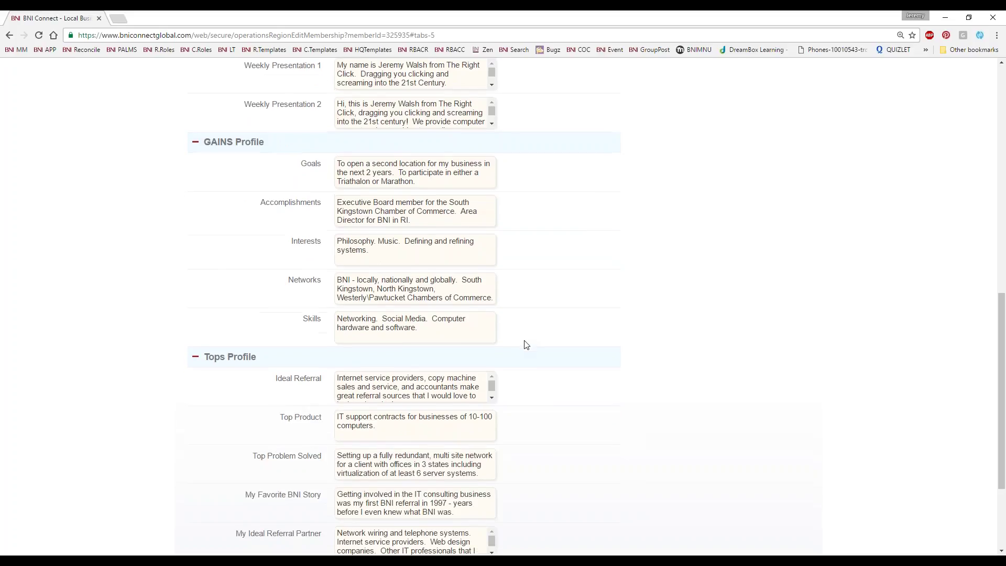
pyautogui.scroll(-3, 542, 335)
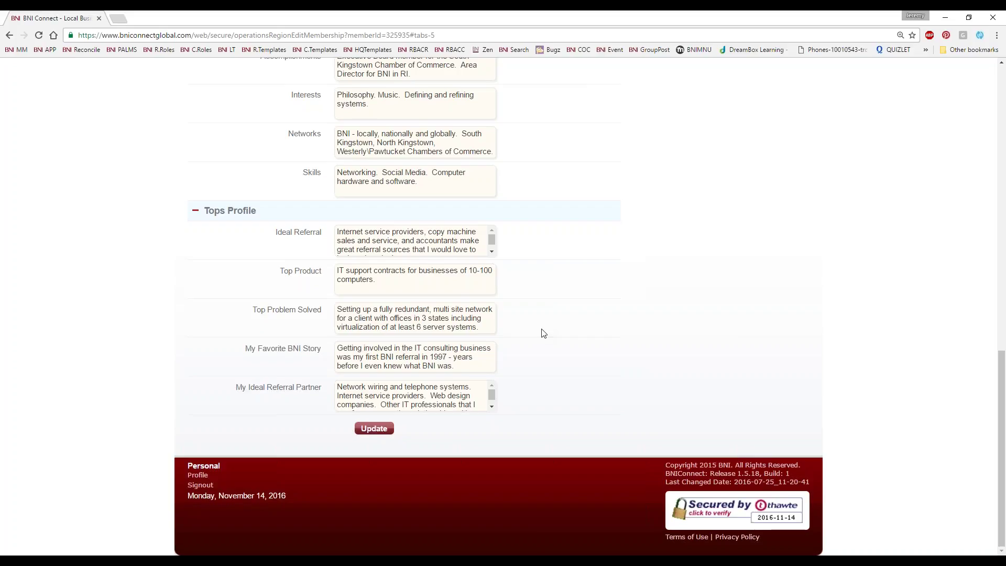
pyautogui.scroll(7, 545, 335)
pyautogui.scroll(7, 550, 338)
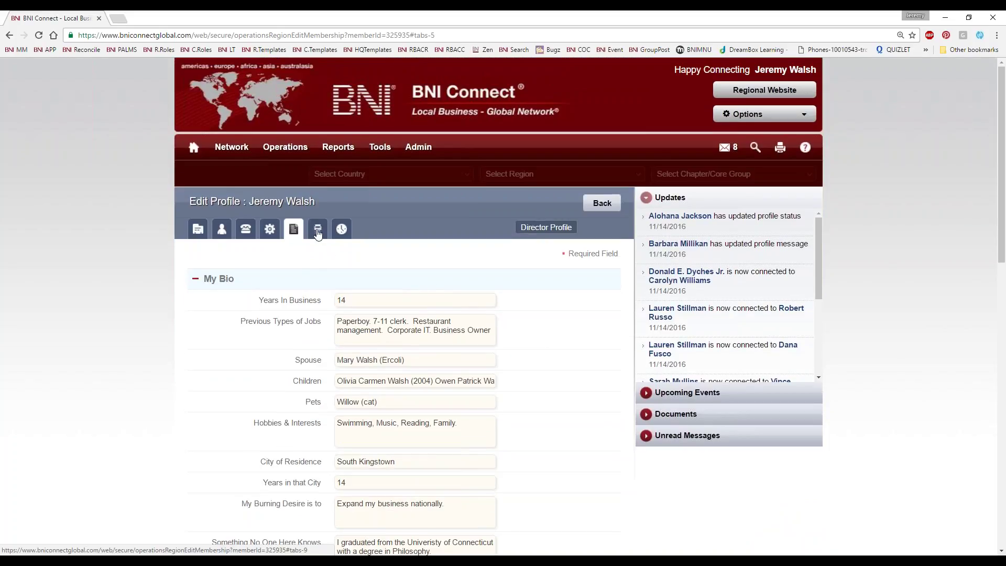
# Show the company info tab and review the company and contact details
pyautogui.click(317, 228)
pyautogui.scroll(-1, 573, 424)
pyautogui.scroll(-2, 572, 424)
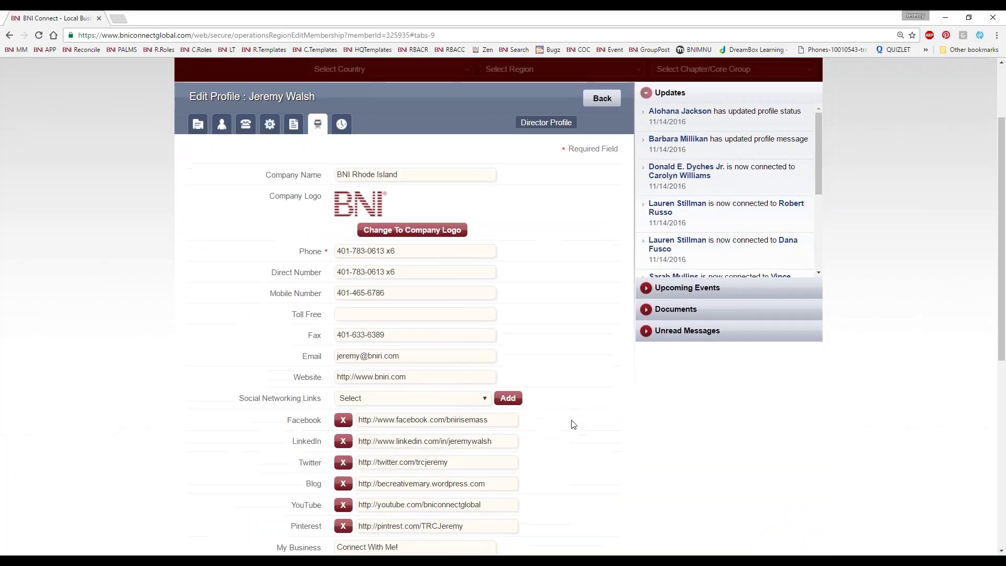
pyautogui.scroll(2, 576, 425)
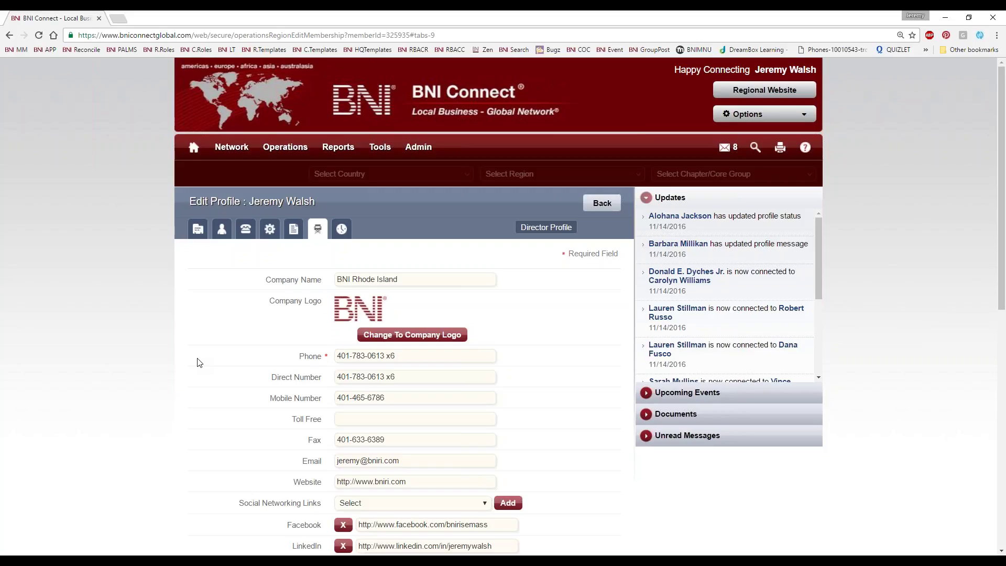
# Show the Training History tab and scroll the courses from 2005 through 2016
pyautogui.click(340, 233)
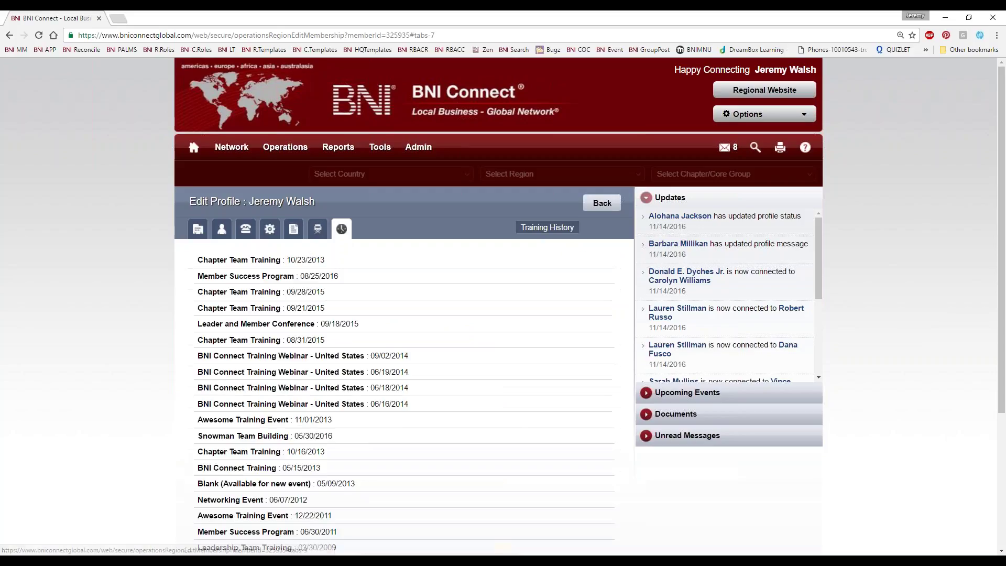
pyautogui.scroll(-2, 42, 337)
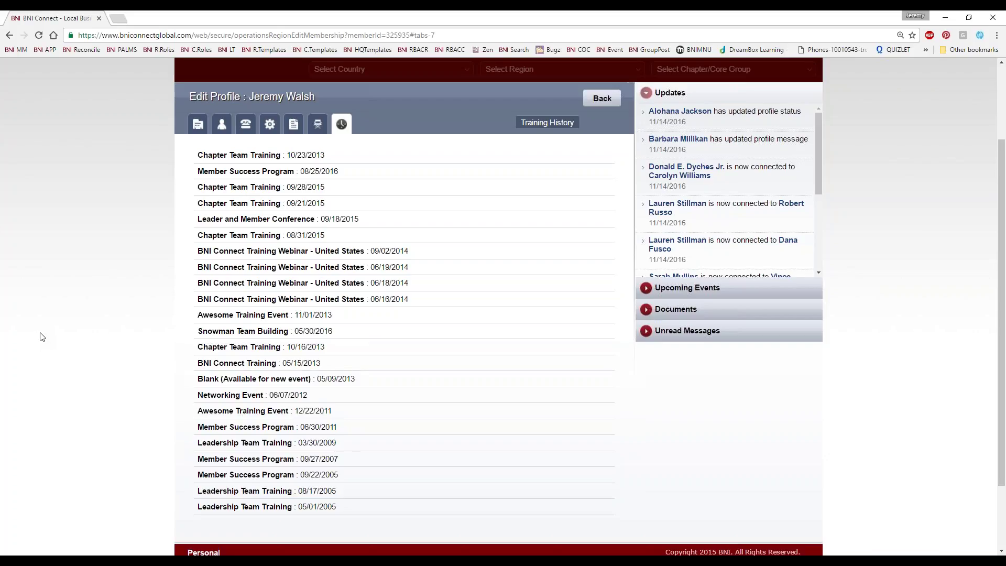
pyautogui.scroll(2, 264, 278)
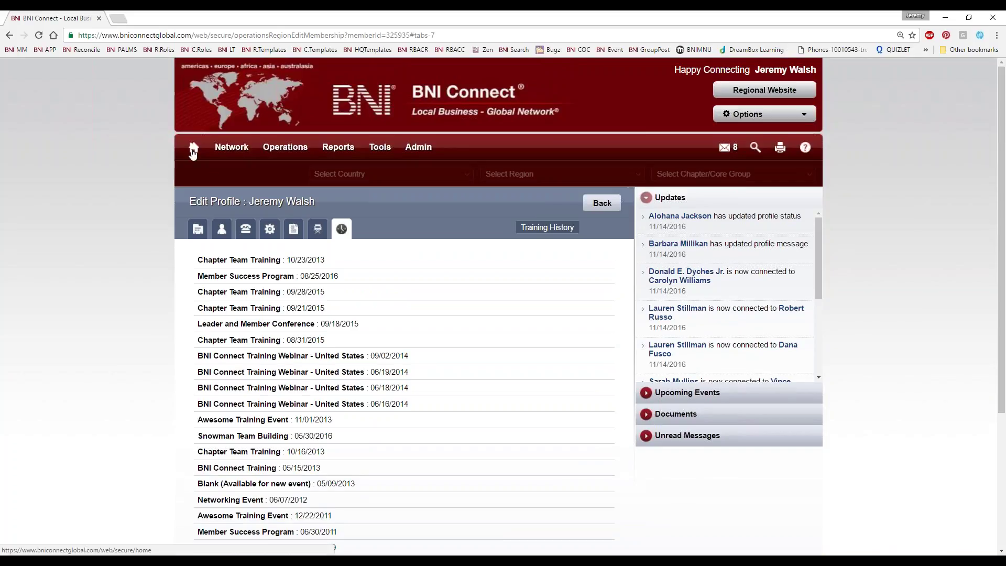
pyautogui.scroll(-4, 448, 361)
pyautogui.scroll(4, 448, 356)
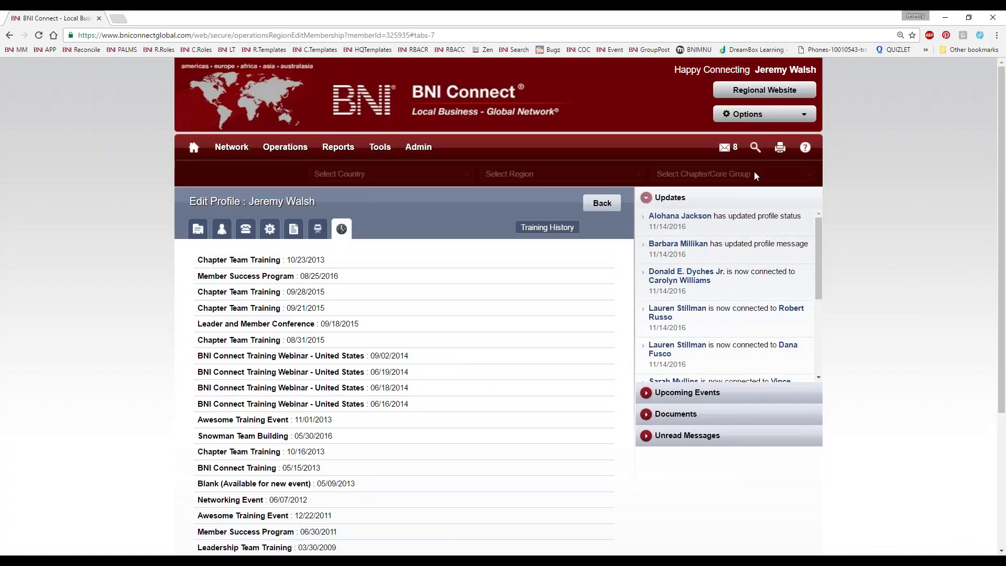
pyautogui.scroll(-1, 505, 400)
pyautogui.scroll(-4, 513, 407)
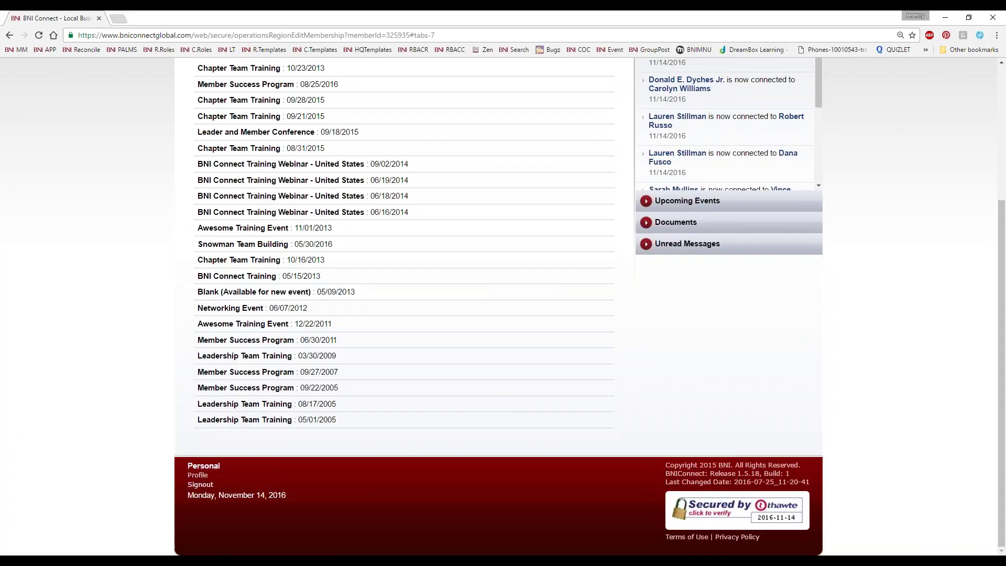
# Open the member's own profile page, then open BNI Connect Support in a new tab
pyautogui.click(192, 476)
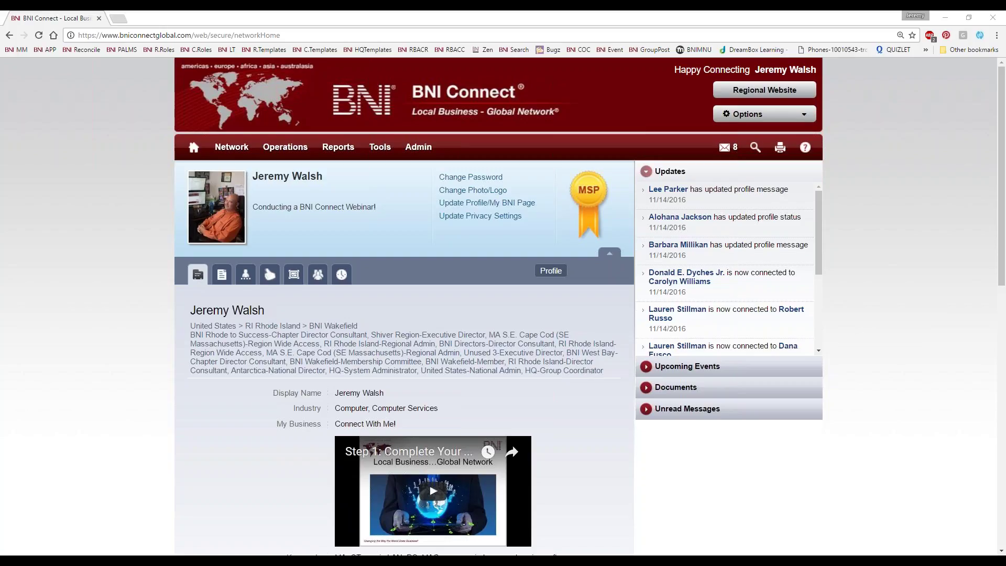
pyautogui.rightClick(502, 50)
pyautogui.click(518, 58)
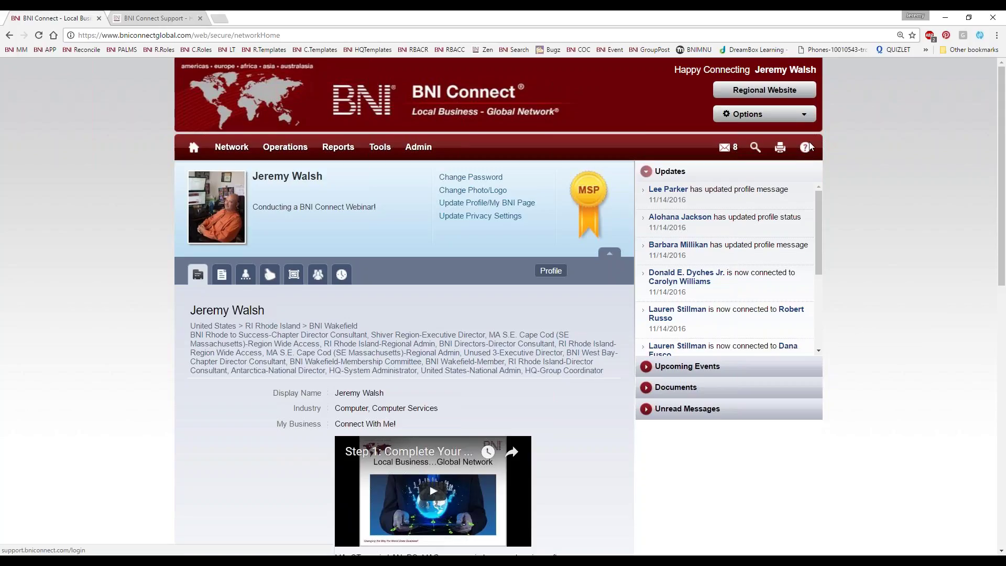
# Read the Upcoming Webinars - Register Now article under Live & Recorded Webinars, then return to BNI Connect
pyautogui.click(155, 19)
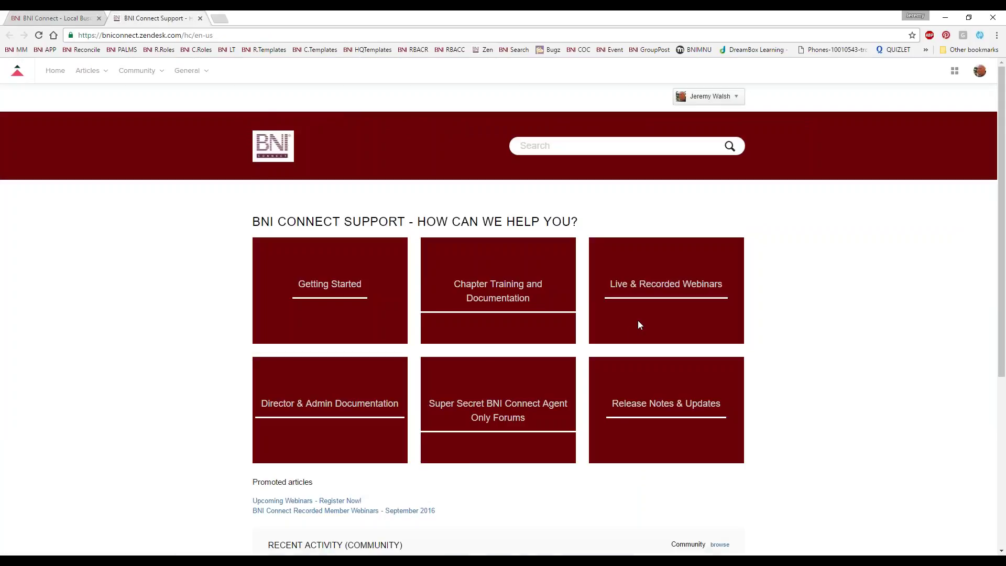
pyautogui.click(655, 285)
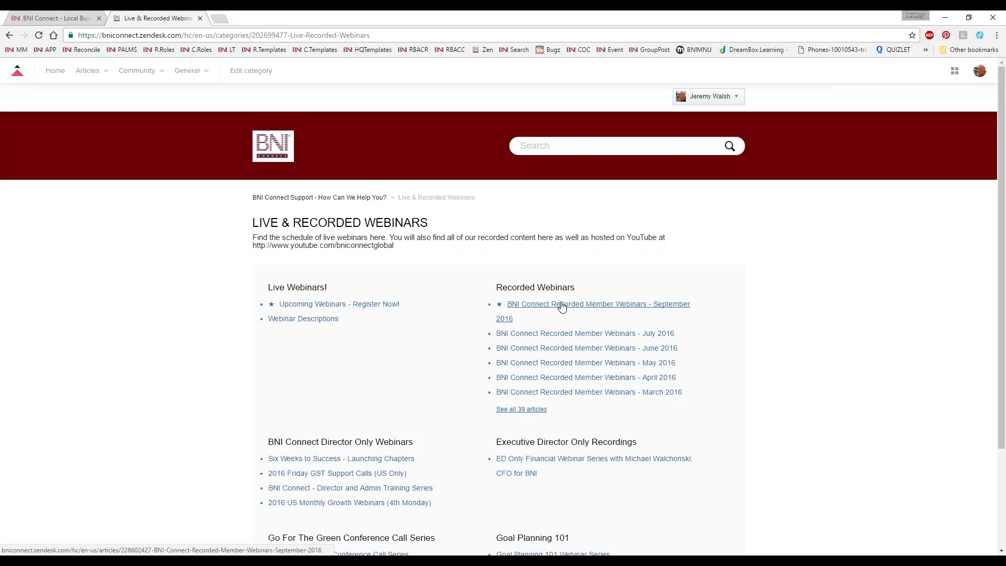
pyautogui.click(326, 307)
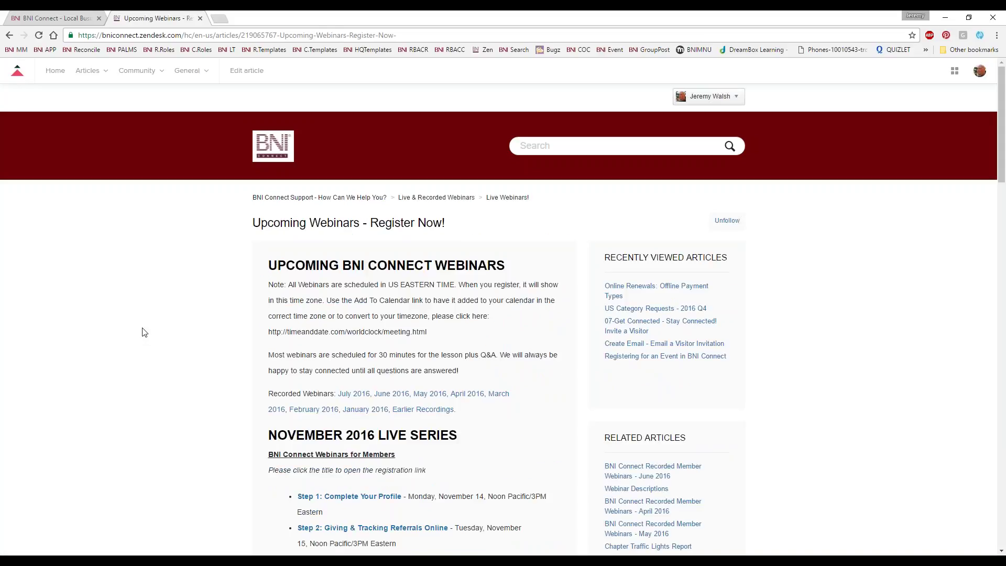
pyautogui.scroll(-2, 139, 335)
pyautogui.scroll(-2, 144, 332)
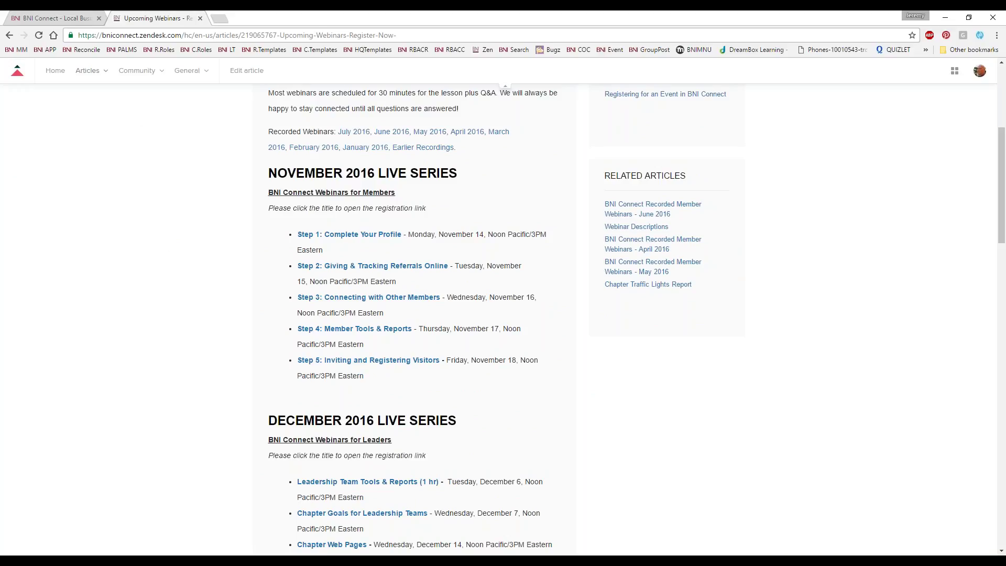
pyautogui.scroll(5, 173, 272)
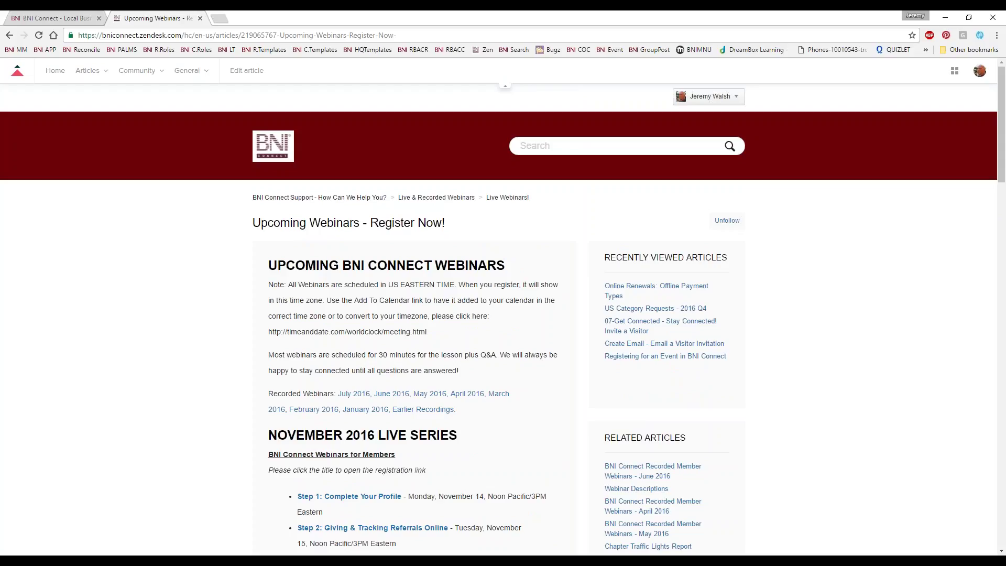
pyautogui.click(50, 20)
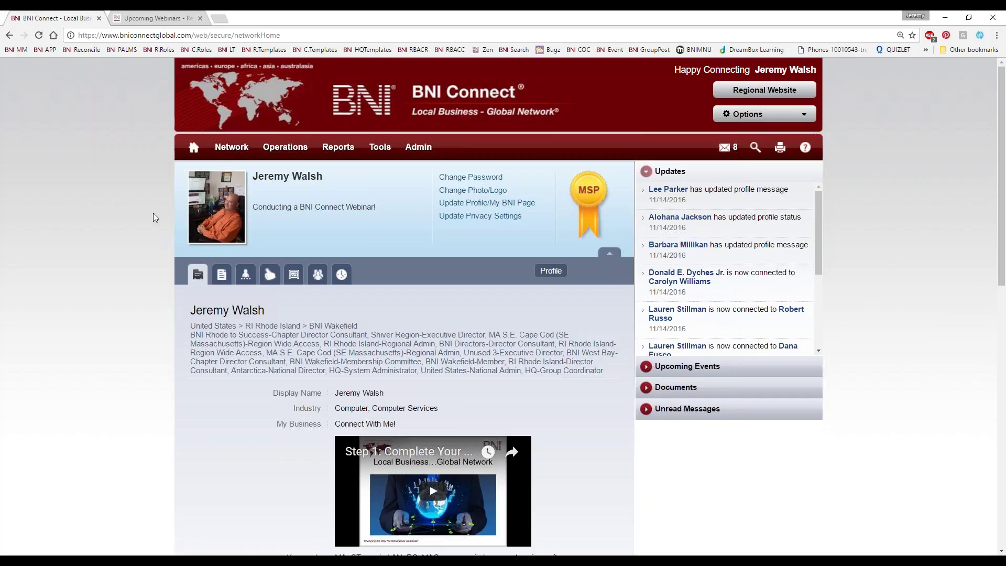
# Go to the Home dashboard and scroll down to the slip submission links
pyautogui.click(189, 148)
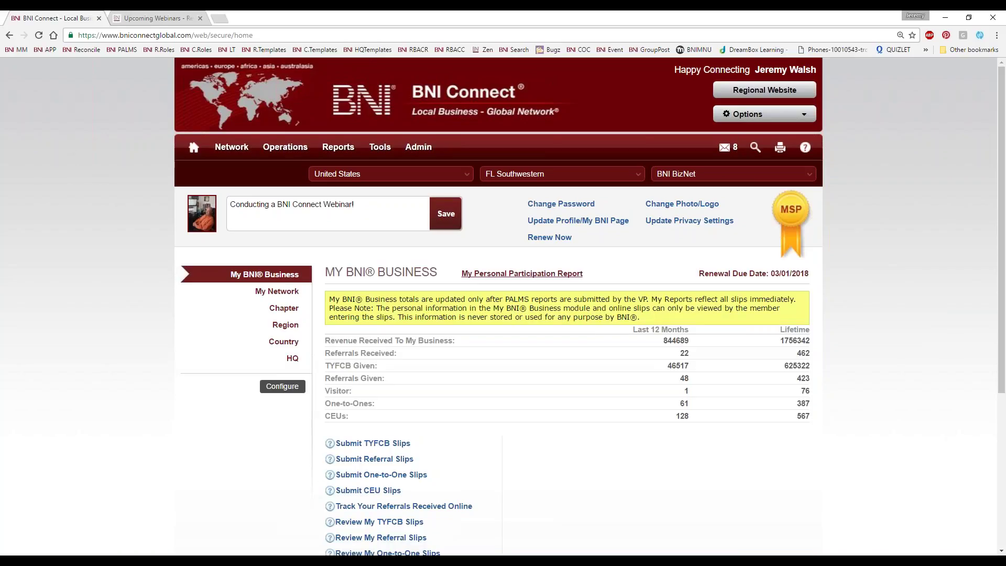
pyautogui.scroll(-3, 518, 375)
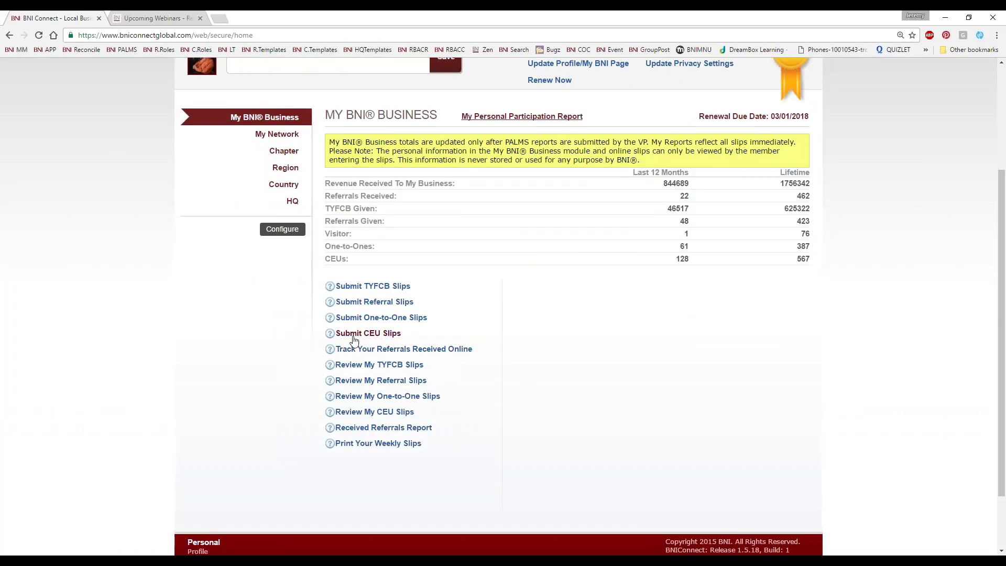
# Submit a CEU slip with QTY Earned 1 for 5 Podcasts / BNI Webinar
pyautogui.click(382, 338)
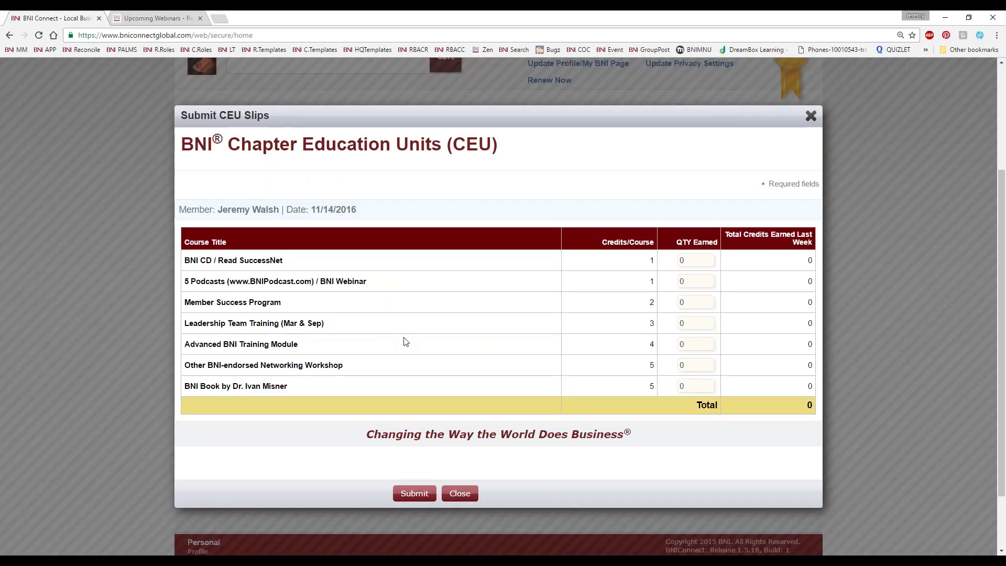
pyautogui.doubleClick(685, 279)
pyautogui.write('1')
pyautogui.moveTo(369, 282); pyautogui.dragTo(321, 274)
pyautogui.click(341, 294)
pyautogui.click(408, 493)
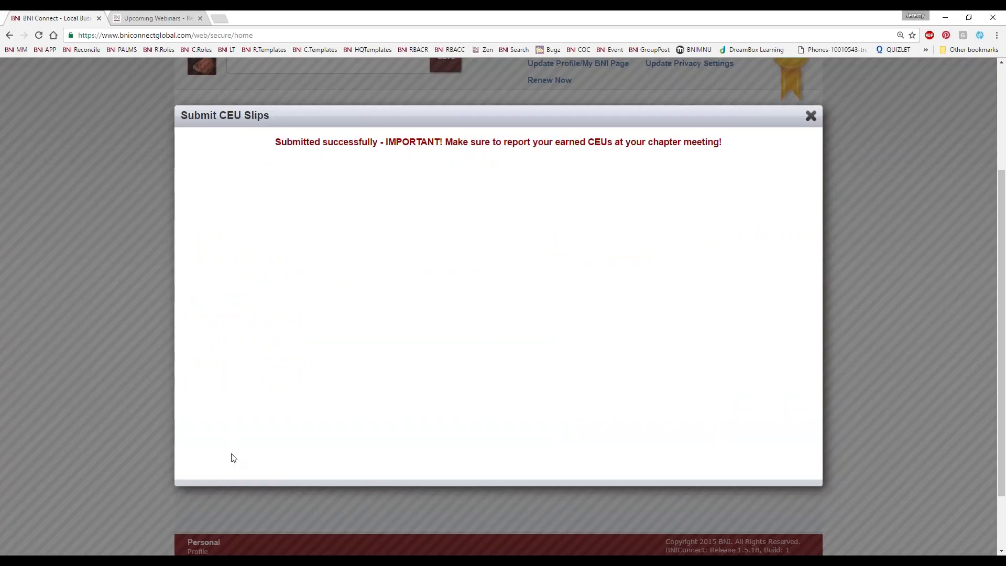
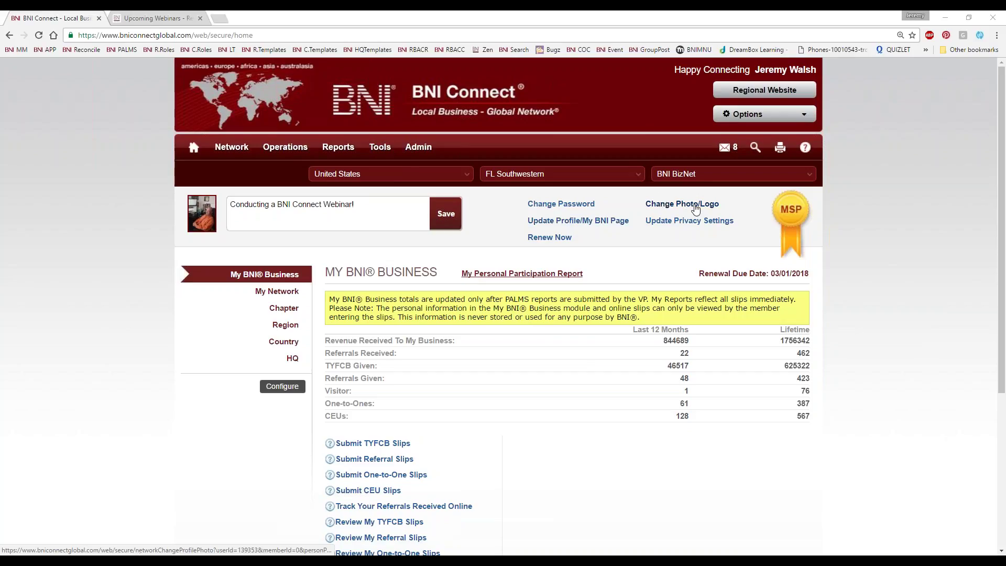
# Choose the headshot JPG from the TRCLogos folder as the new profile photo
pyautogui.click(684, 205)
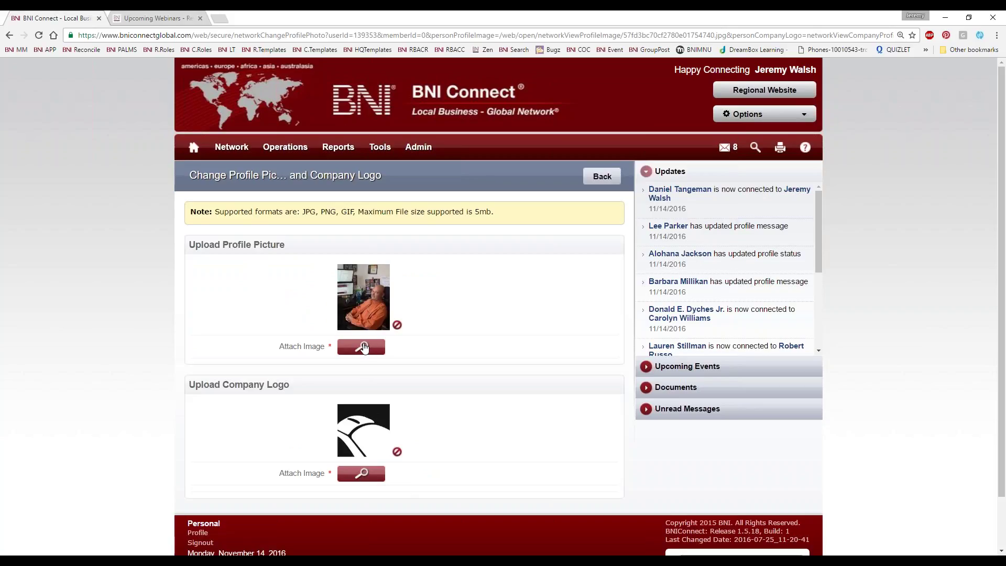
pyautogui.click(370, 347)
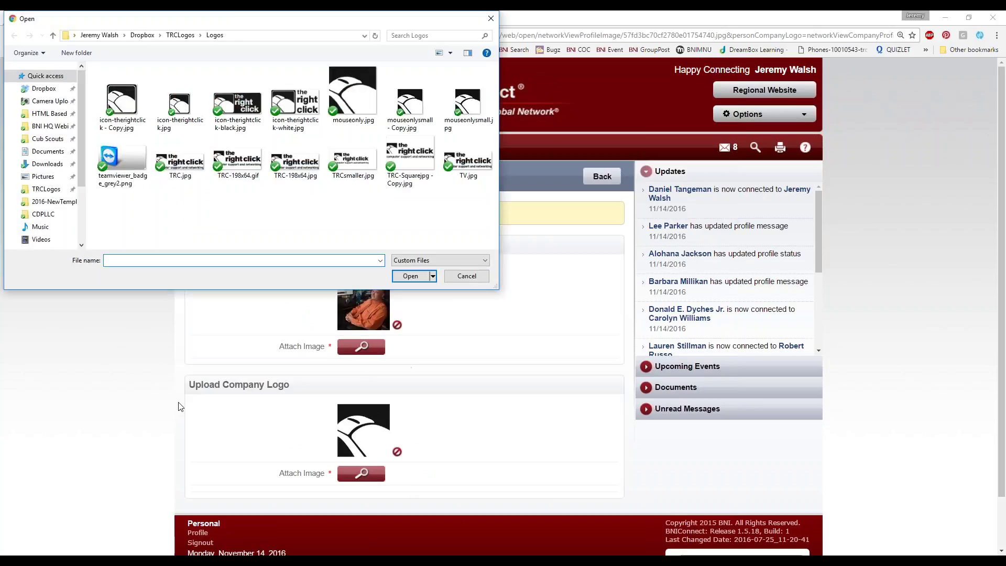
pyautogui.click(181, 36)
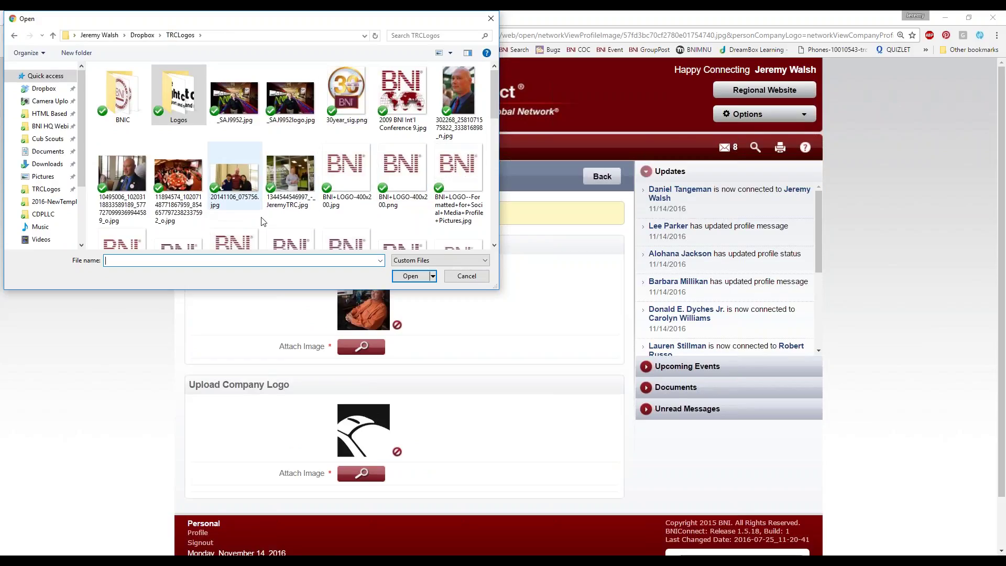
pyautogui.scroll(-3, 275, 190)
pyautogui.scroll(3, 277, 186)
pyautogui.doubleClick(460, 90)
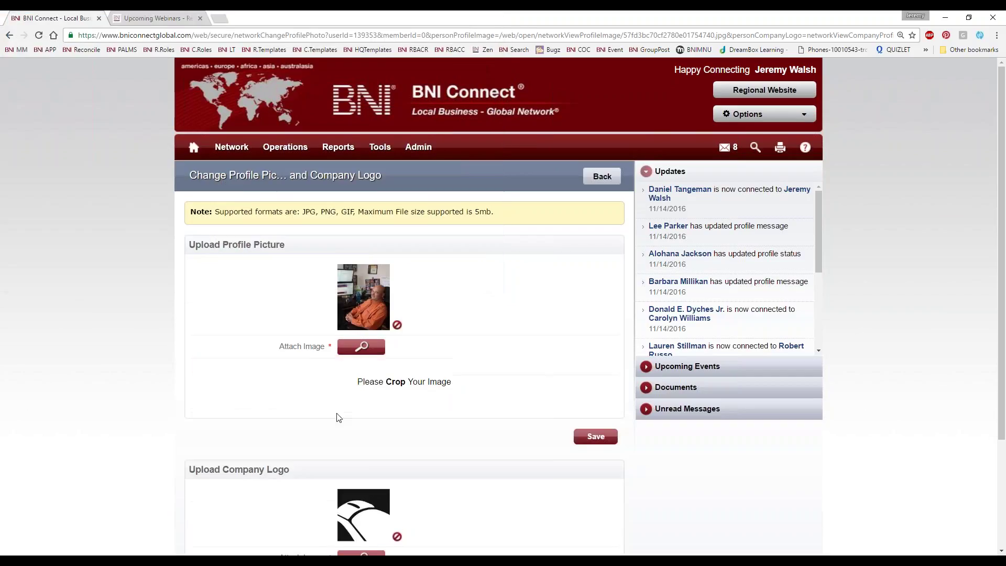
# Crop the headshot to the image's full width and save it
pyautogui.scroll(-6, 675, 436)
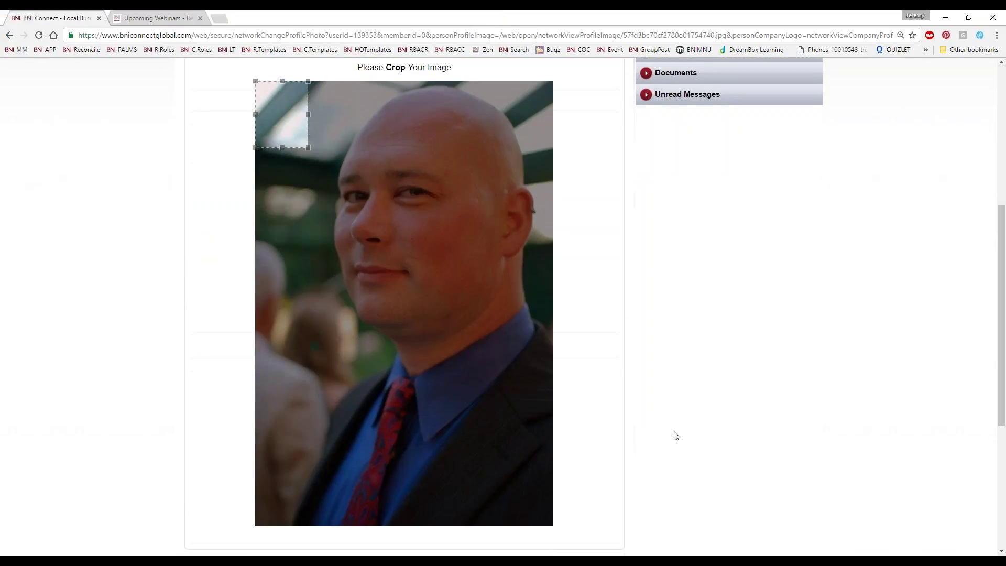
pyautogui.moveTo(308, 148); pyautogui.dragTo(597, 478)
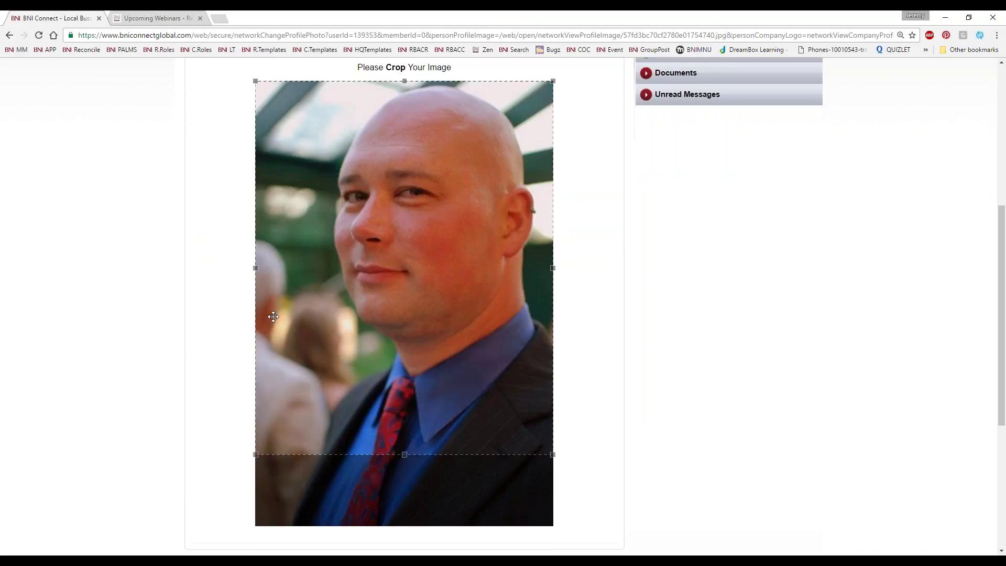
pyautogui.scroll(-5, 746, 312)
pyautogui.click(595, 294)
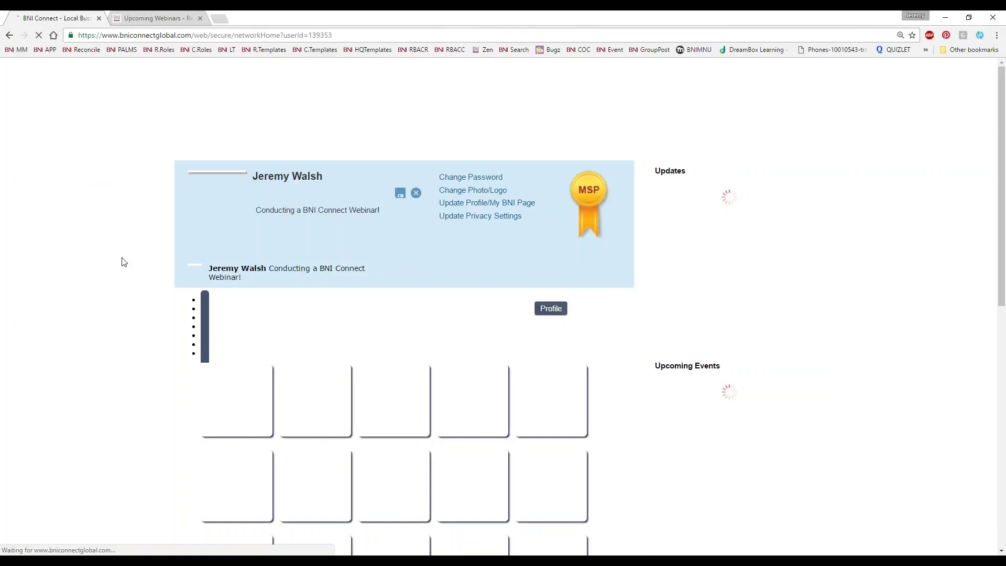
# Open the Zen bookmark for BNI Connect Support in a new tab
pyautogui.scroll(-6, 134, 288)
pyautogui.scroll(6, 136, 287)
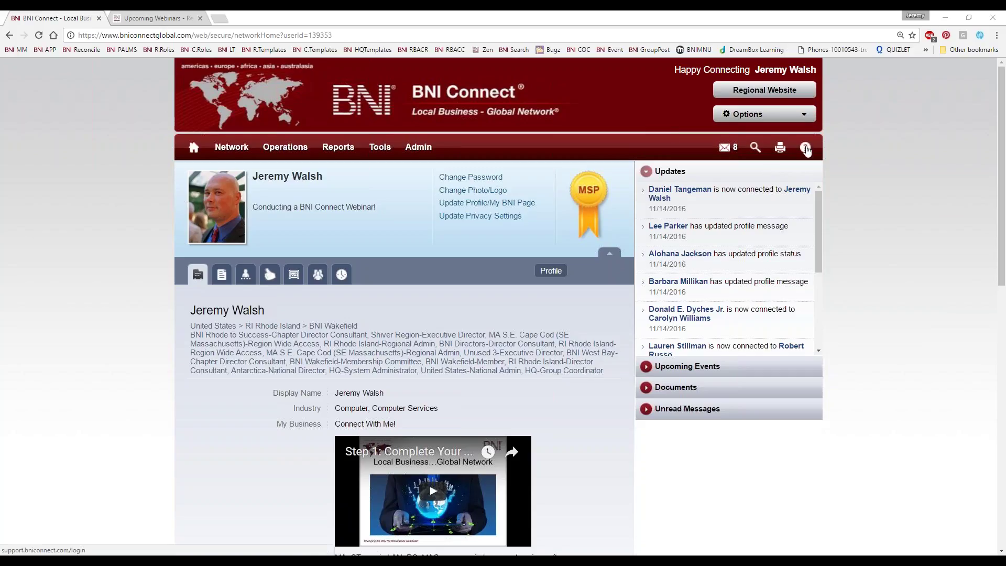
pyautogui.rightClick(484, 49)
pyautogui.click(513, 57)
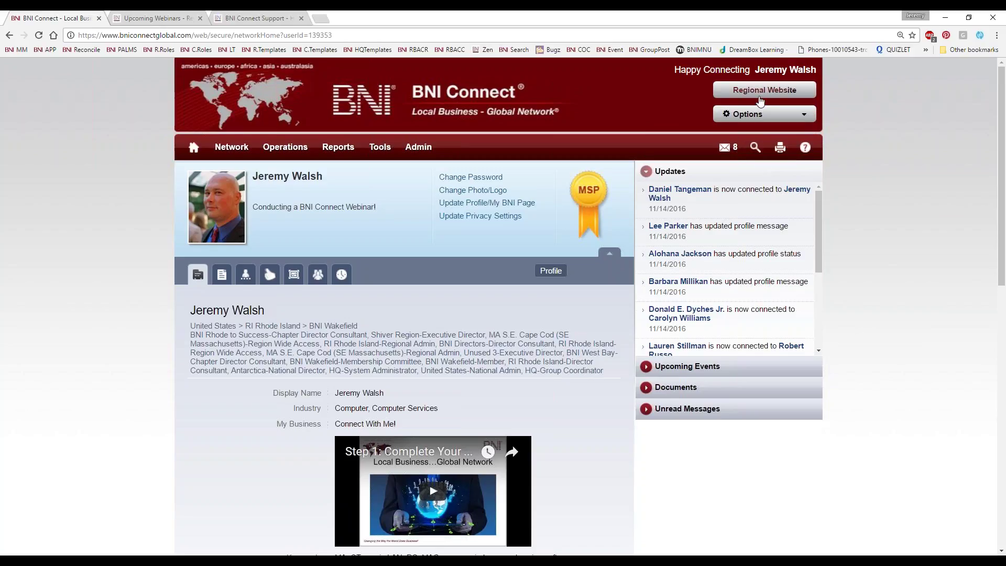
# Go to the BNI Connect Support tab and open the Live & Recorded Webinars category
pyautogui.click(761, 116)
pyautogui.click(762, 121)
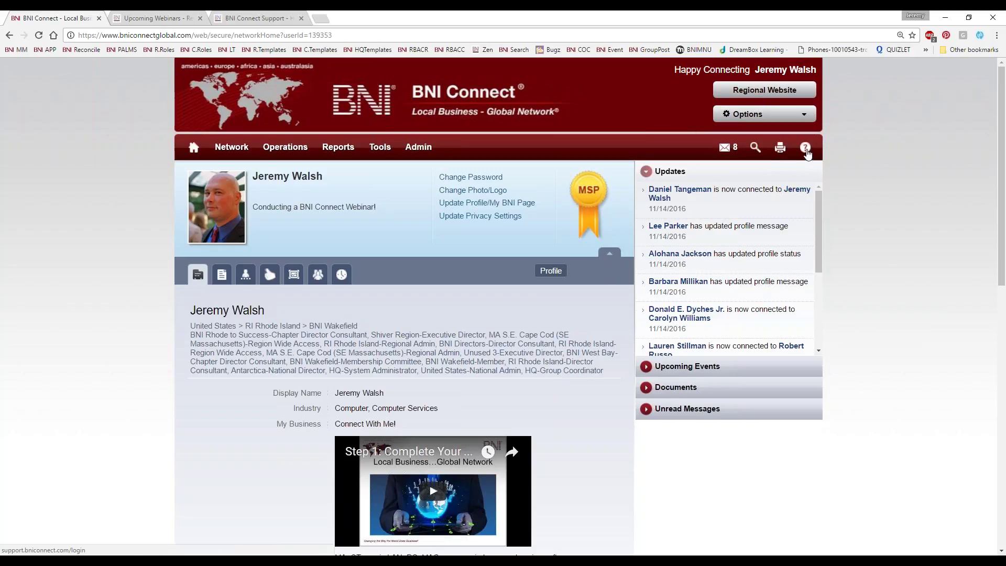
pyautogui.click(257, 18)
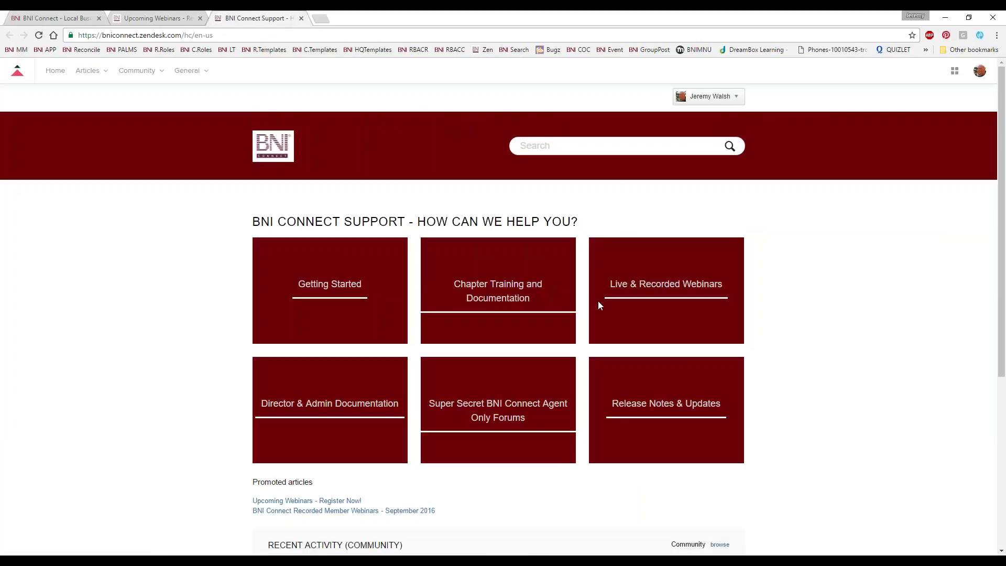
pyautogui.click(674, 289)
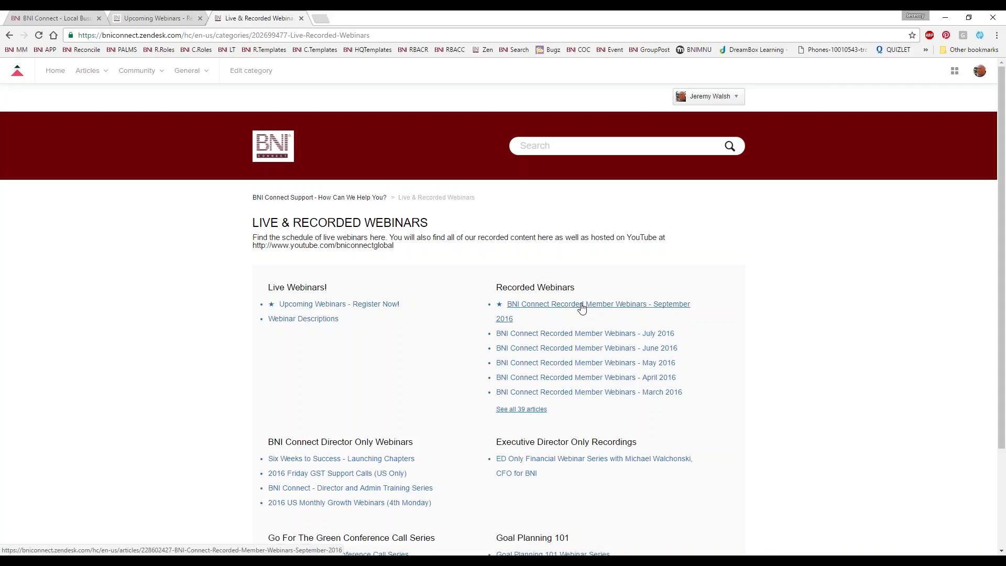
# Open and read through the September 2016 recorded member webinars article
pyautogui.click(582, 308)
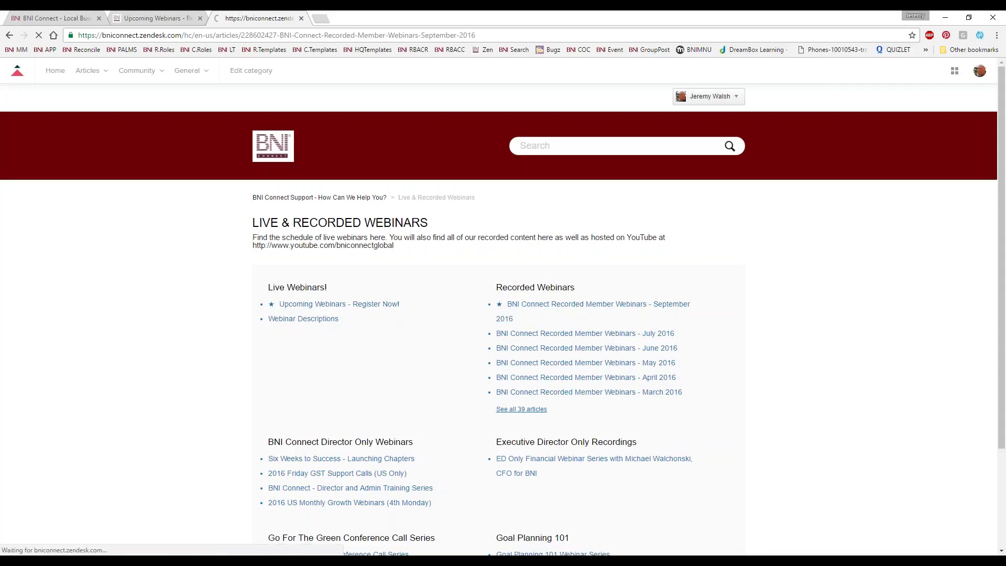
pyautogui.scroll(-7, 578, 322)
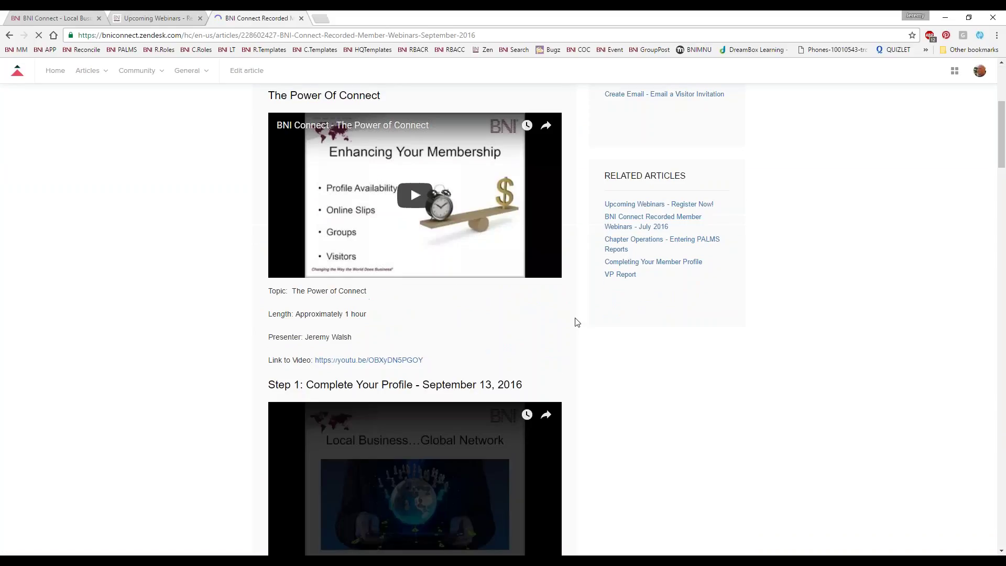
pyautogui.scroll(-7, 578, 321)
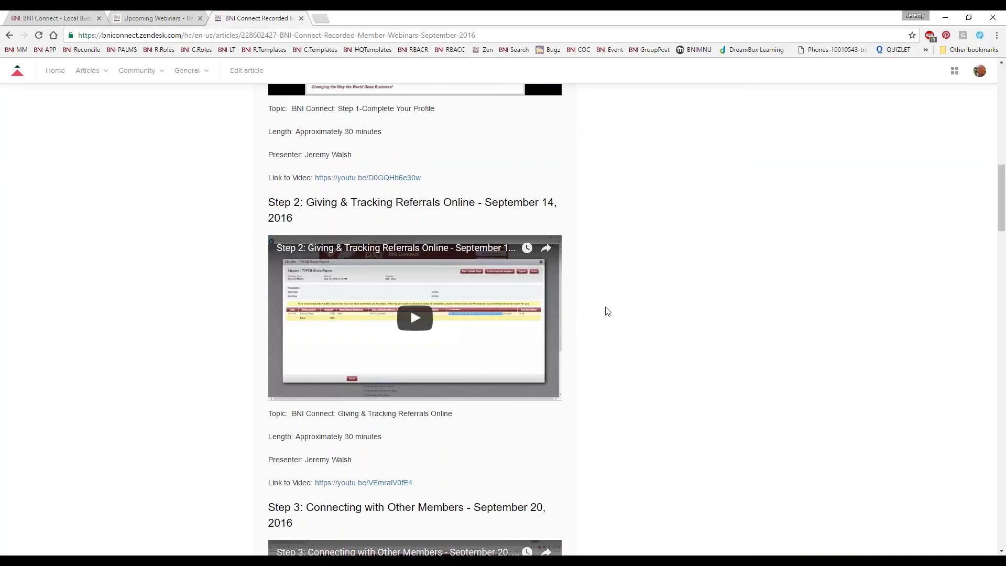
pyautogui.scroll(-1, 611, 310)
pyautogui.scroll(-20, 611, 309)
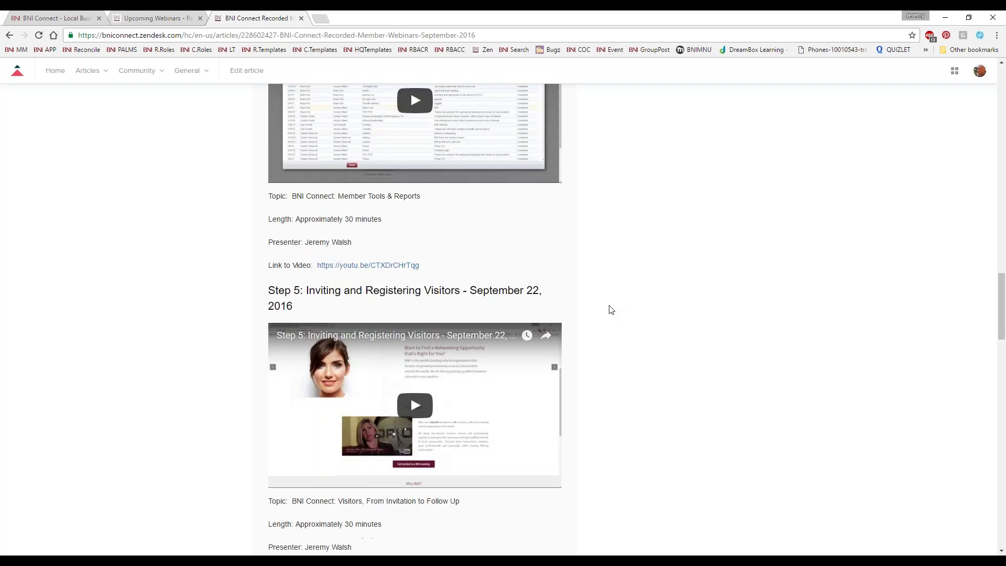
pyautogui.scroll(-10, 611, 310)
pyautogui.scroll(-6, 610, 312)
pyautogui.scroll(20, 610, 315)
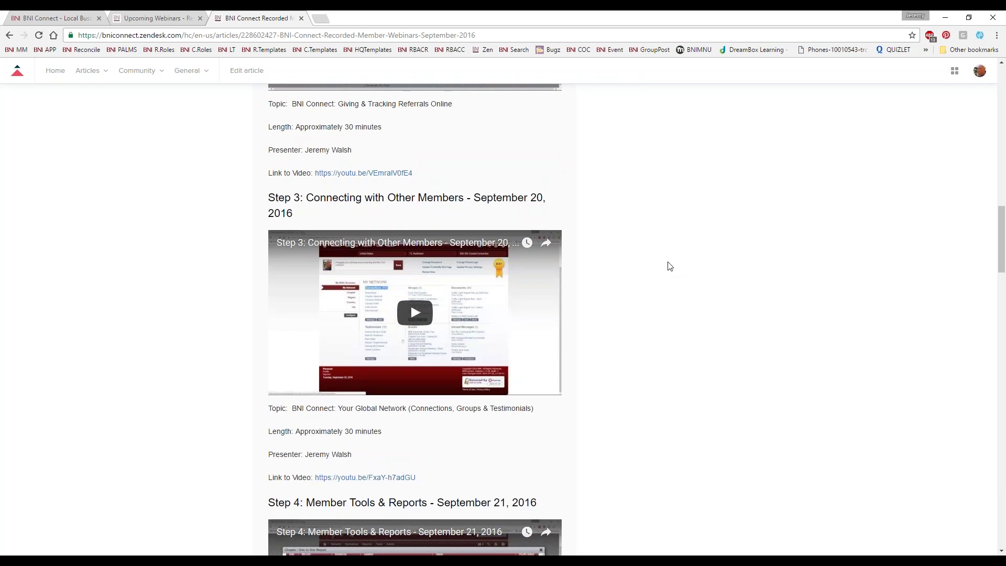
pyautogui.scroll(8, 661, 267)
pyautogui.scroll(2, 579, 238)
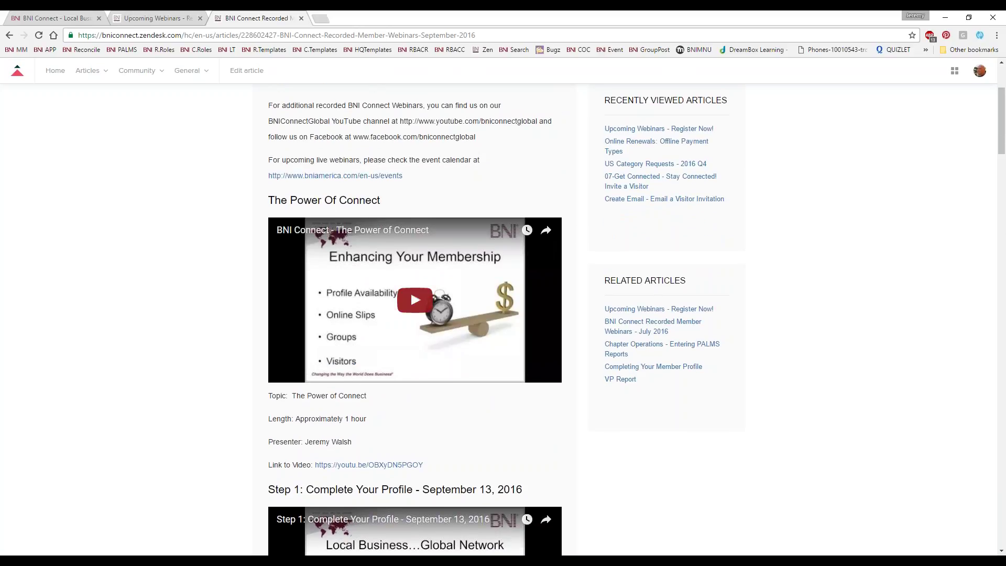
pyautogui.scroll(3, 177, 294)
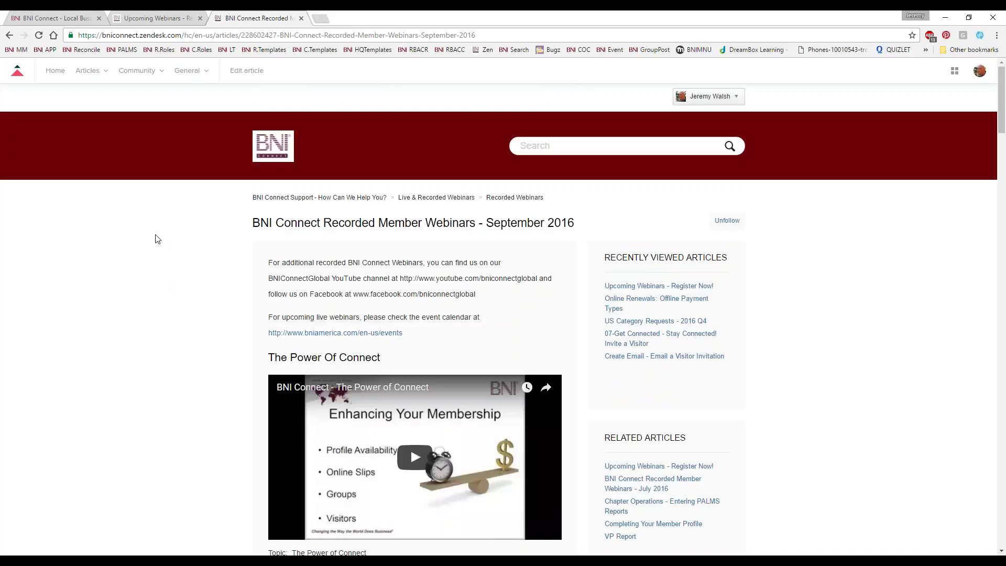
# Load the BNIConnectGlobal YouTube channel by pasting its address into the address bar
pyautogui.click(234, 36)
pyautogui.write('yout')
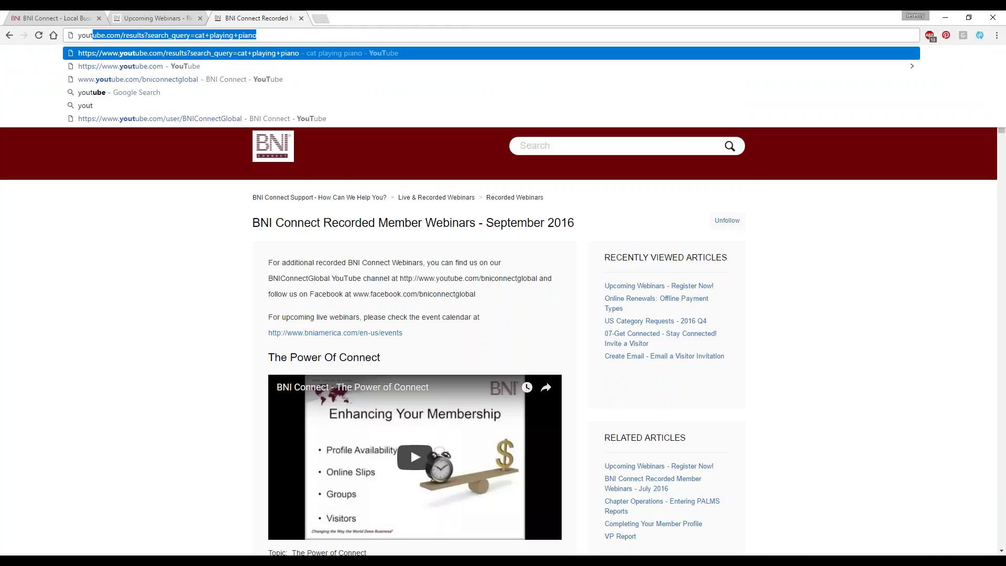
pyautogui.write('tube.com/')
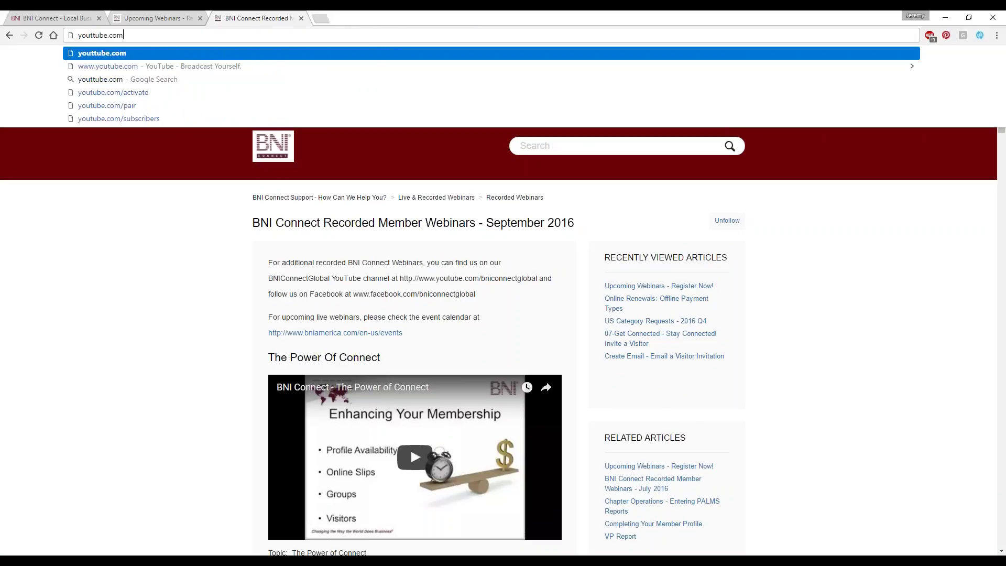
pyautogui.press('BackSpace')
pyautogui.press('BackSpace')
pyautogui.press('BackSpace')
pyautogui.press('BackSpace')
pyautogui.press('BackSpace')
pyautogui.press('BackSpace')
pyautogui.press('BackSpace')
pyautogui.press('BackSpace')
pyautogui.write('http://www.youtube.com/bniconnectglobal')
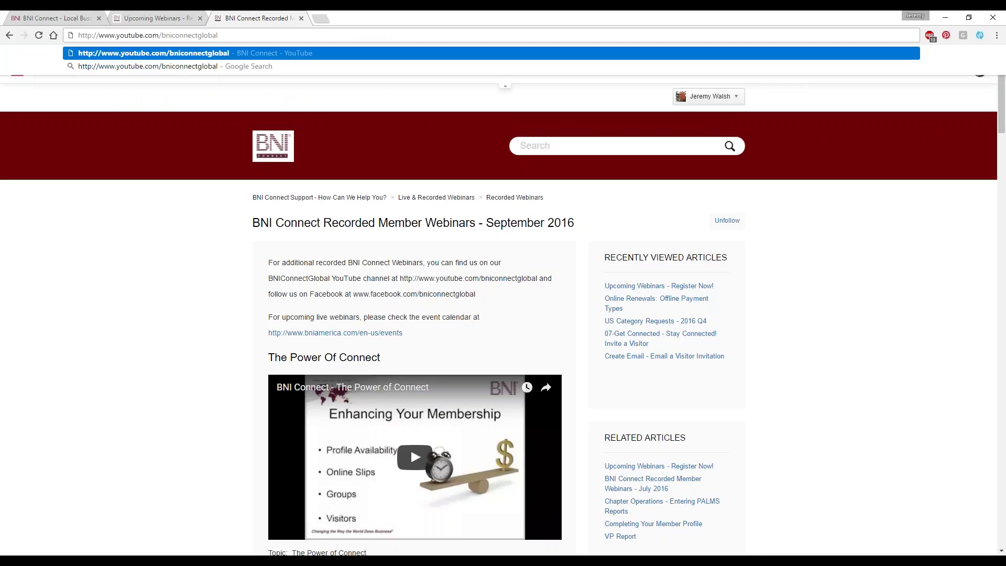
pyautogui.press('Return')
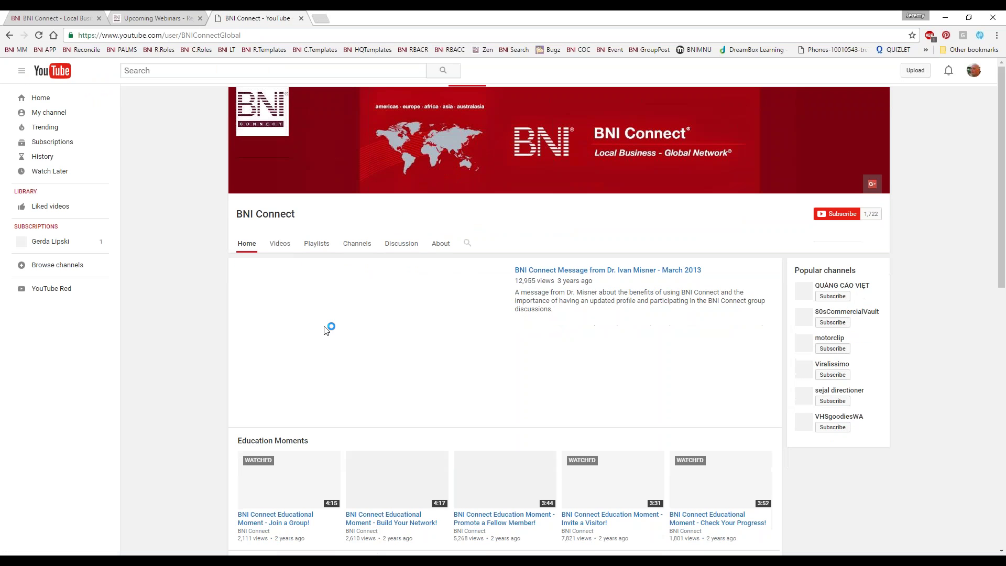
# Pause the autoplaying channel trailer and browse the Education Moments and webinar rows
pyautogui.scroll(-5, 545, 361)
pyautogui.scroll(-3, 545, 360)
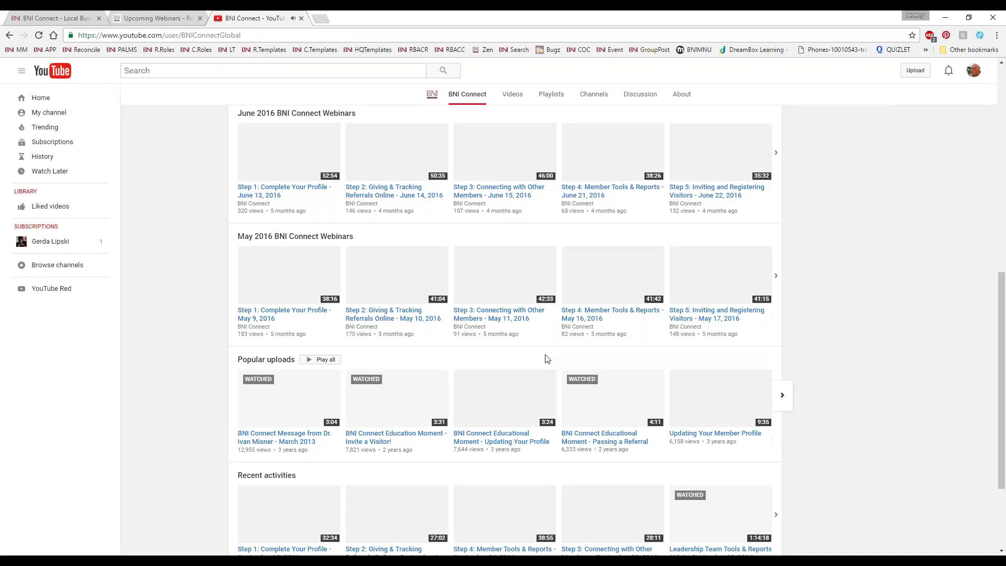
pyautogui.scroll(-3, 547, 345)
pyautogui.scroll(11, 547, 344)
pyautogui.scroll(-2, 547, 345)
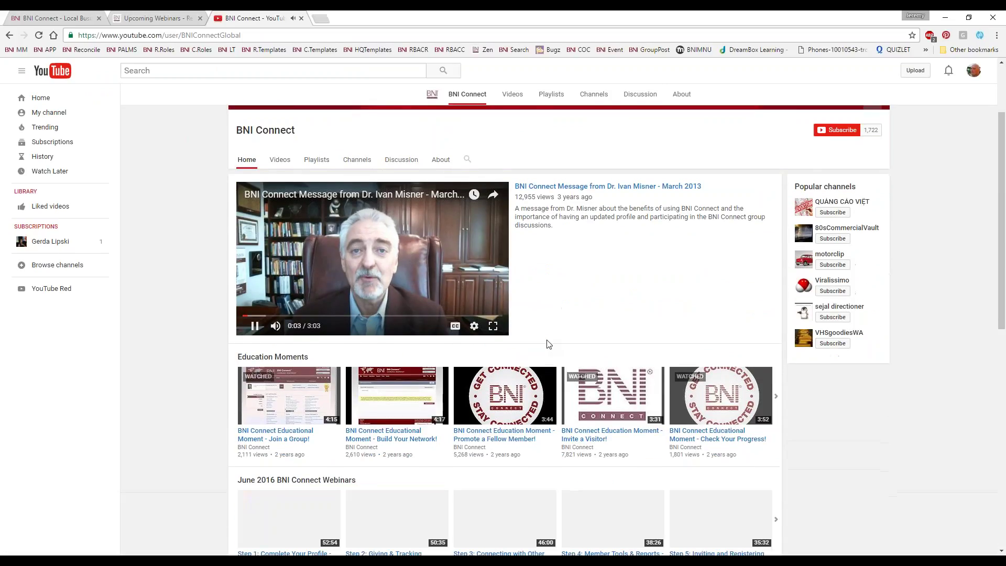
pyautogui.scroll(1, 548, 344)
pyautogui.click(330, 328)
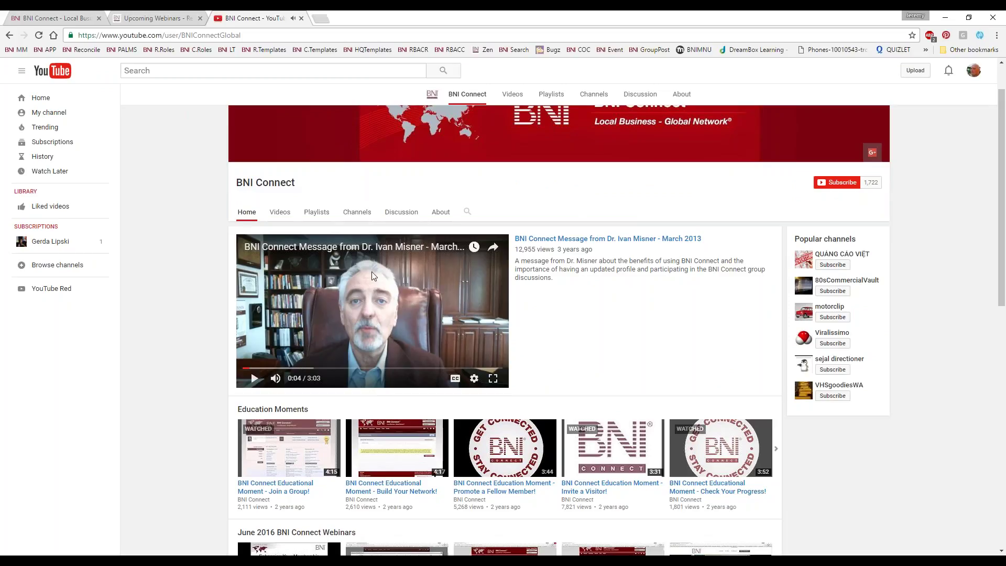
pyautogui.scroll(-5, 281, 169)
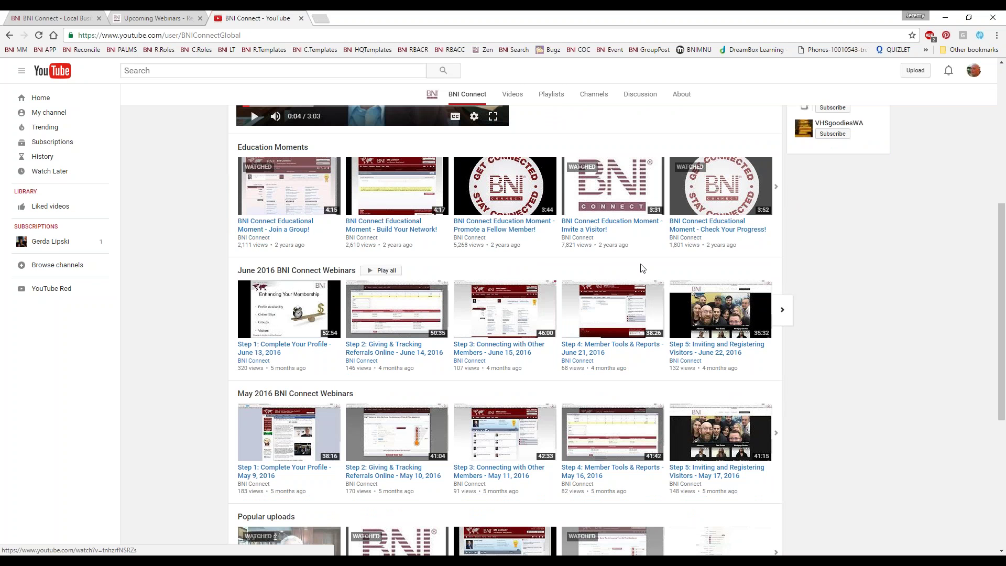
pyautogui.scroll(-1, 212, 271)
pyautogui.scroll(-2, 173, 276)
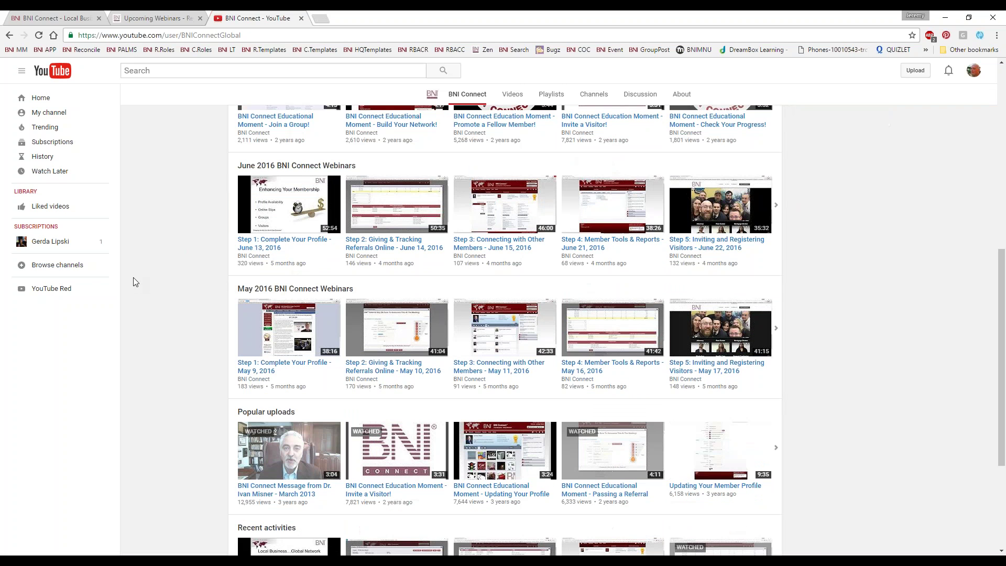
pyautogui.scroll(8, 136, 281)
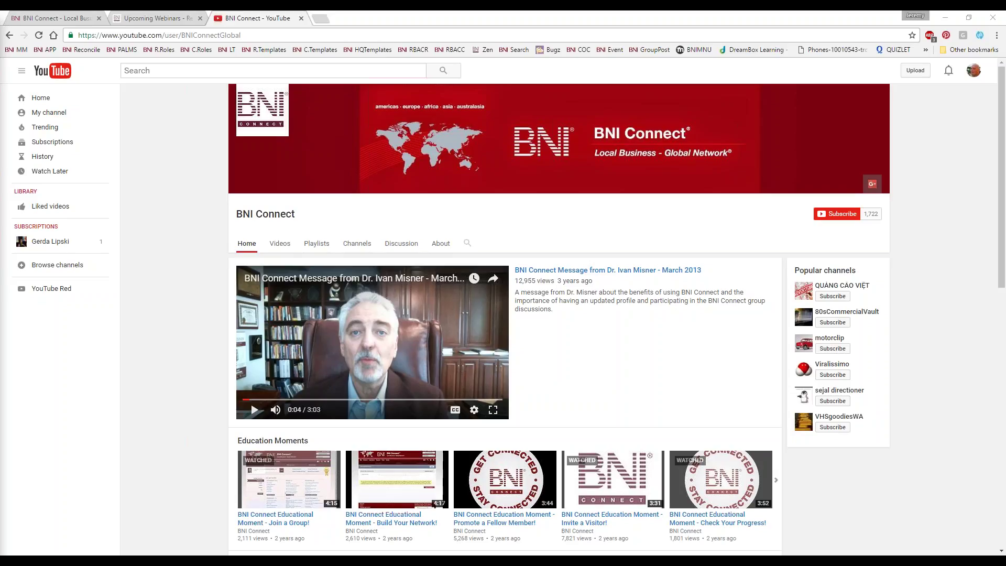
# Return to BNI Connect and view the 'Step 1' video embedded under My Business
pyautogui.click(77, 18)
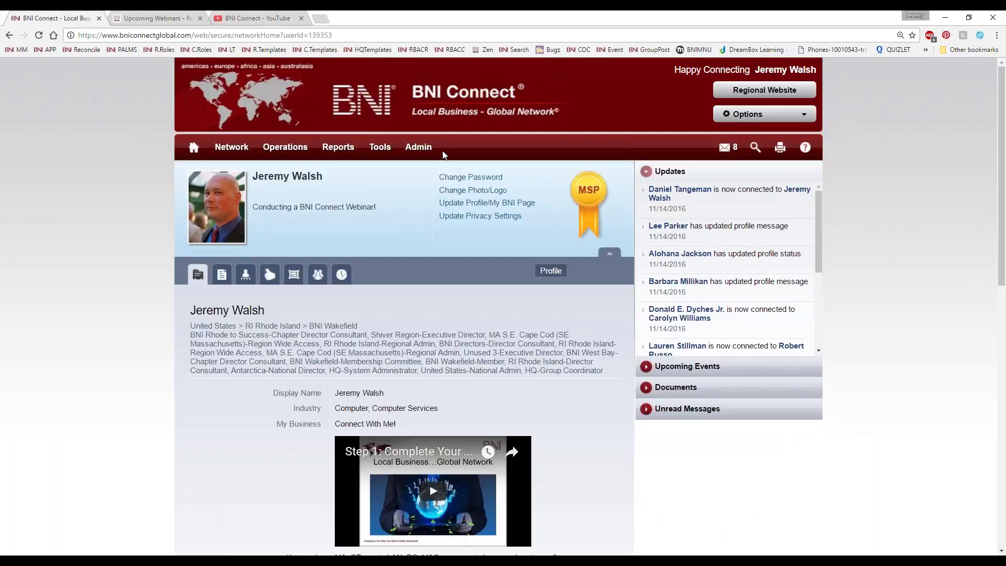
pyautogui.scroll(-2, 674, 343)
pyautogui.scroll(-4, 801, 458)
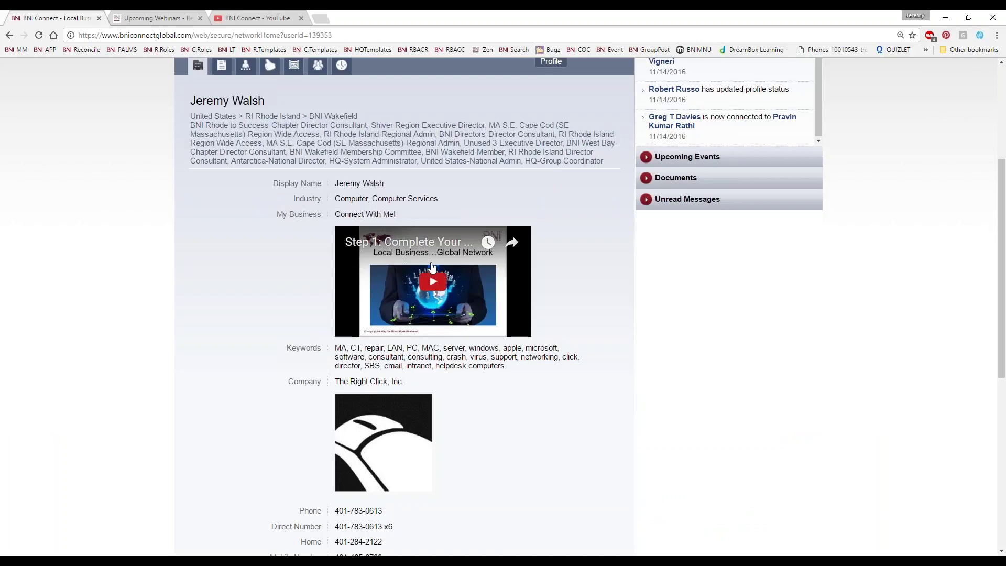
pyautogui.scroll(4, 625, 312)
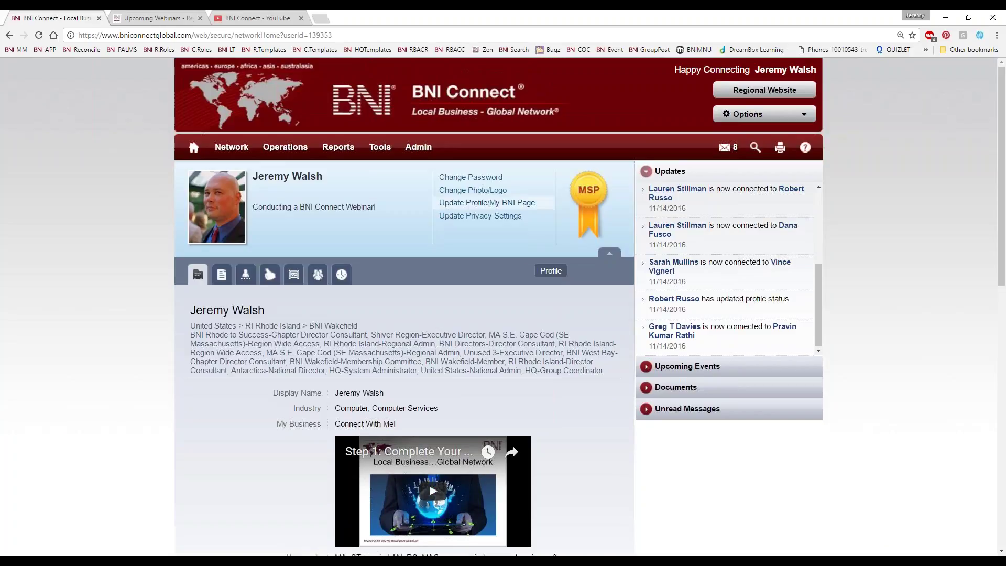
# Open the Promote a Fellow Member! education video and pause it at the start
pyautogui.click(244, 18)
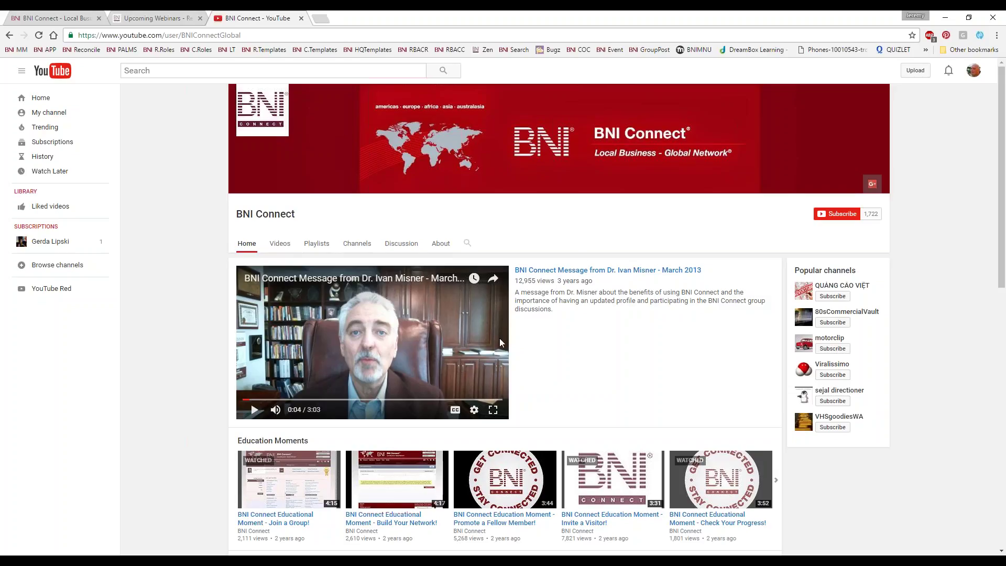
pyautogui.scroll(-2, 569, 336)
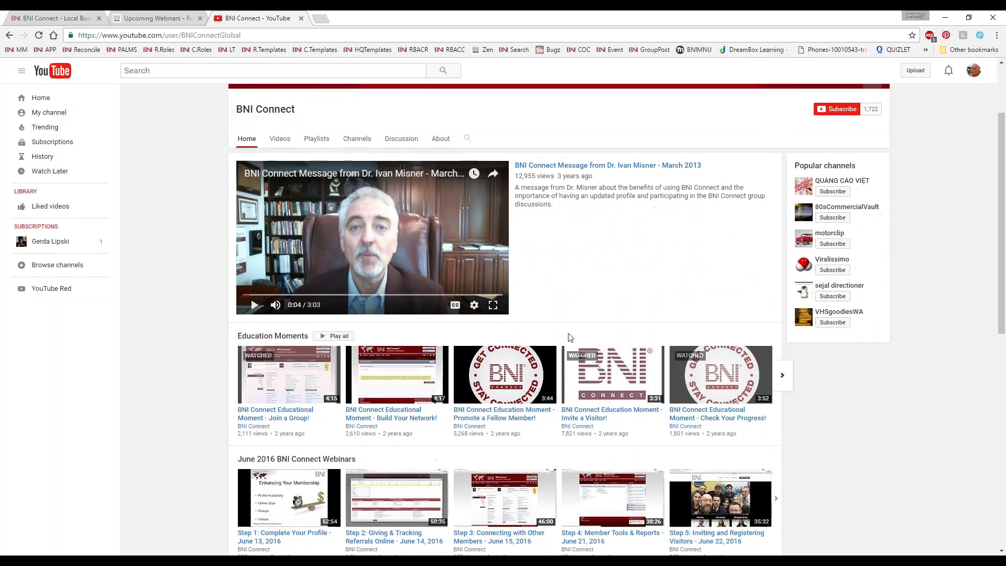
pyautogui.scroll(-2, 606, 310)
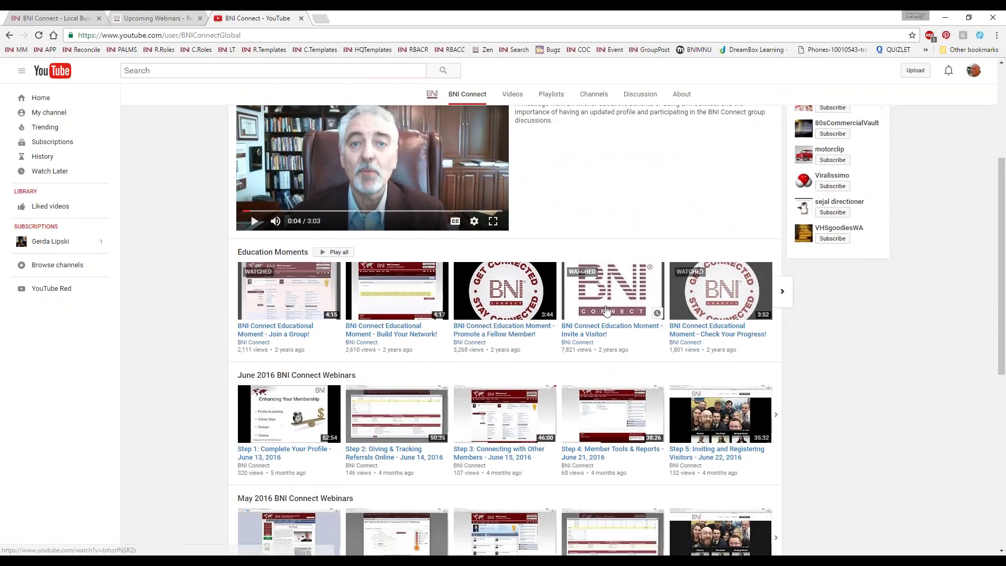
pyautogui.click(504, 303)
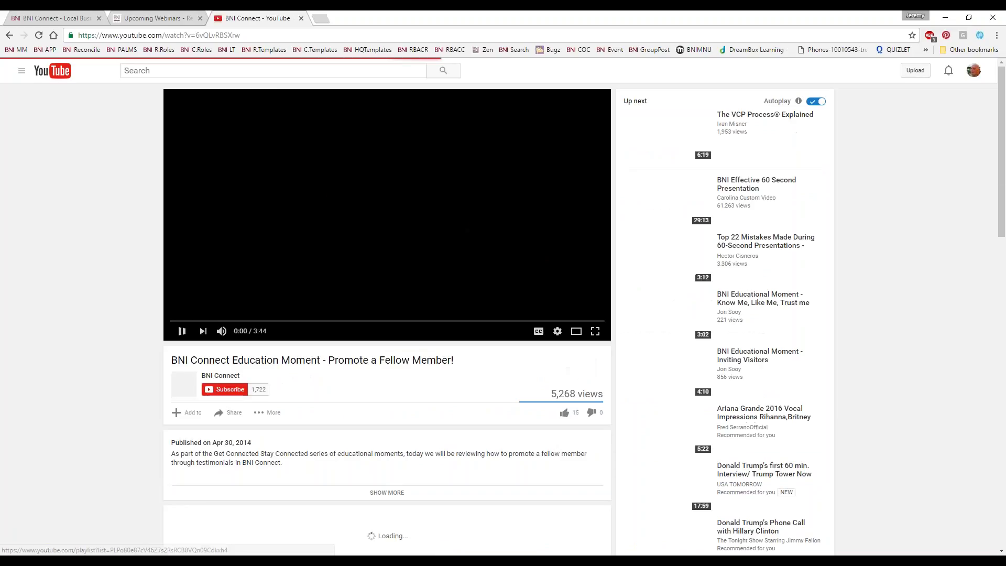
pyautogui.click(182, 330)
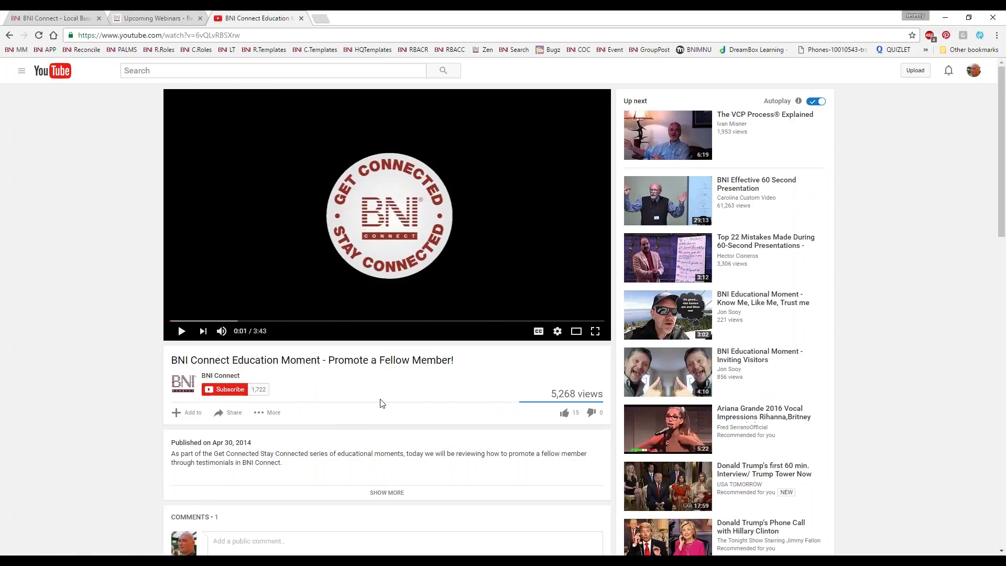
# Bring up the Promote a Fellow Member! video's Share options
pyautogui.scroll(-1, 381, 403)
pyautogui.scroll(-3, 382, 402)
pyautogui.scroll(3, 251, 380)
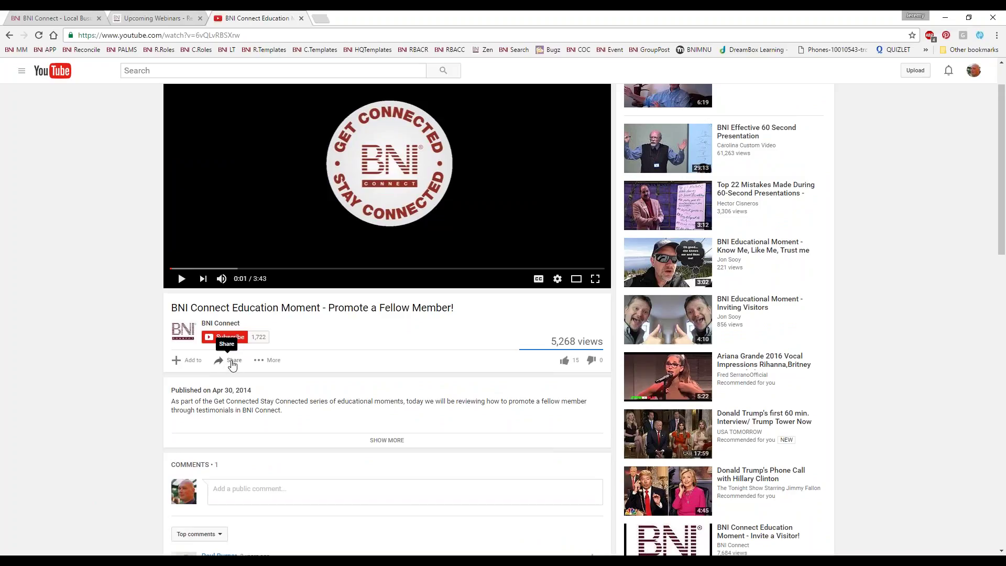
pyautogui.click(233, 362)
# Copy the video's iframe embed code, then open Update Profile/My BNI Page in BNI Connect
pyautogui.scroll(-2, 95, 343)
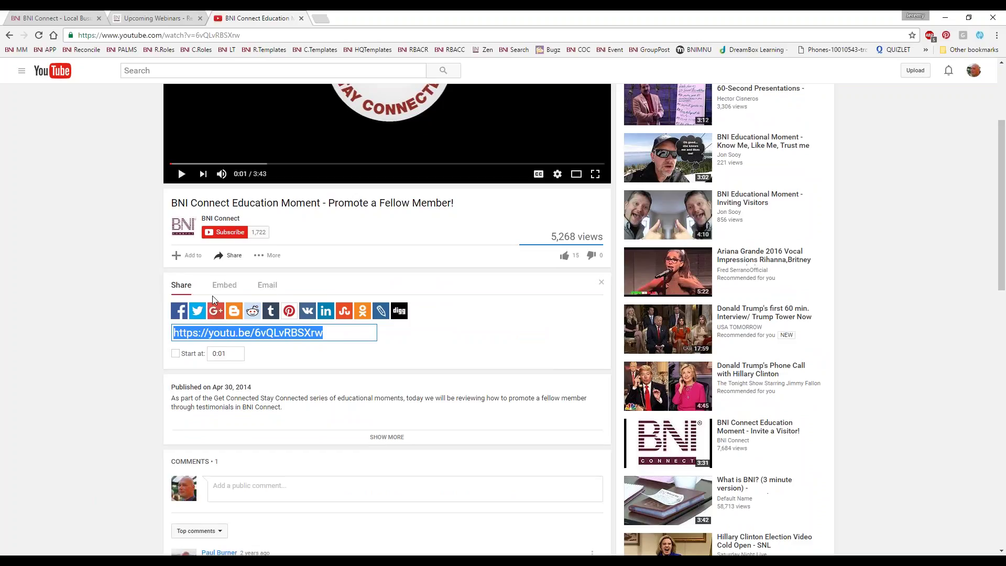
pyautogui.click(223, 286)
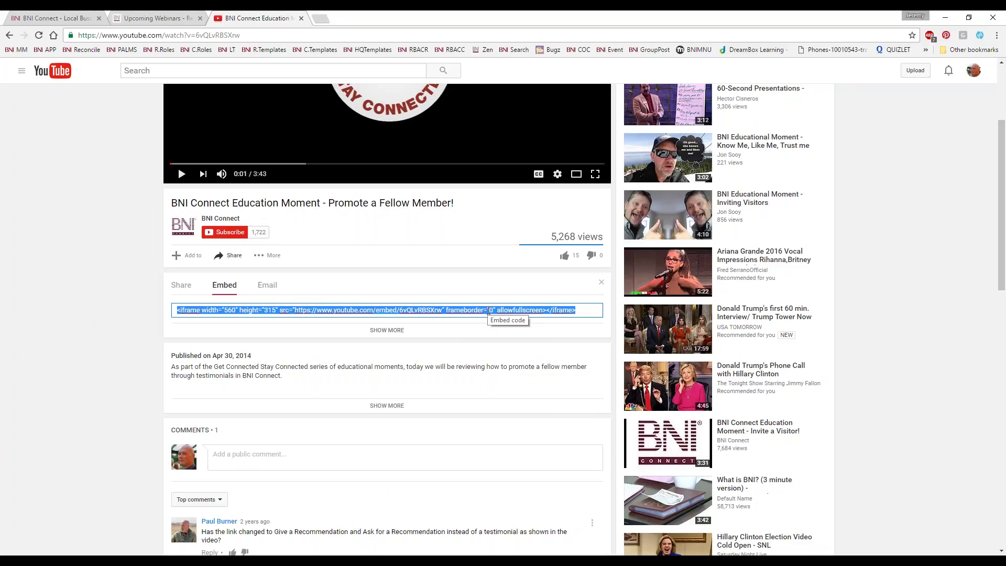
pyautogui.rightClick(373, 311)
pyautogui.click(403, 330)
pyautogui.click(54, 20)
pyautogui.click(486, 203)
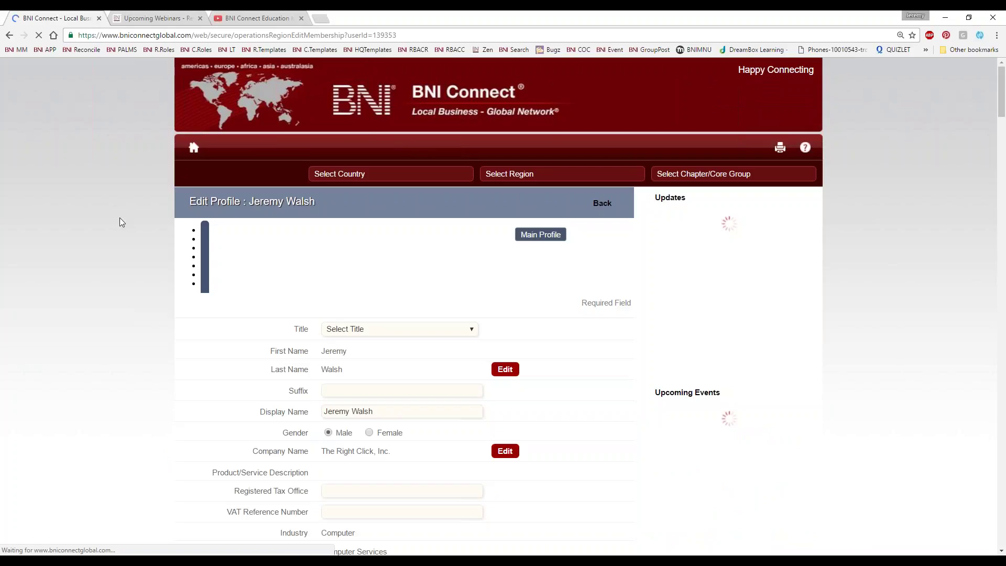
# Inspect the 'Connect With Me!' YouTube iframe code in the My Business field
pyautogui.scroll(-5, 532, 442)
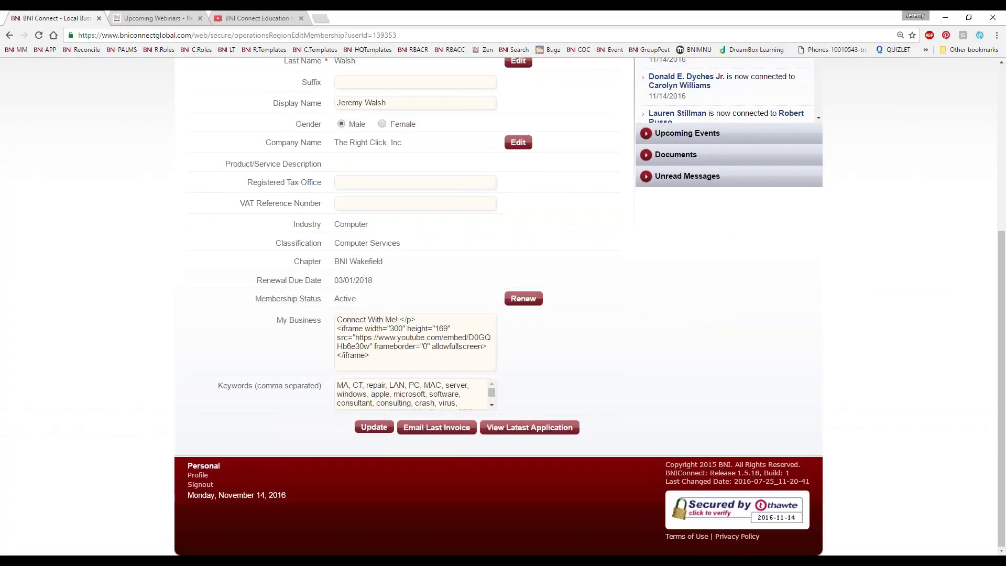
pyautogui.click(368, 355)
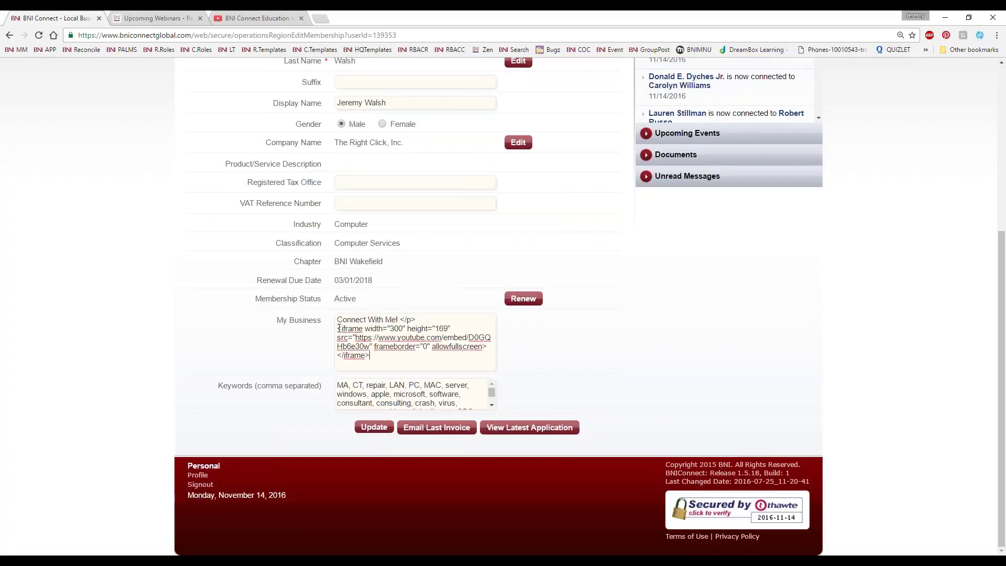
pyautogui.moveTo(338, 328); pyautogui.dragTo(383, 361)
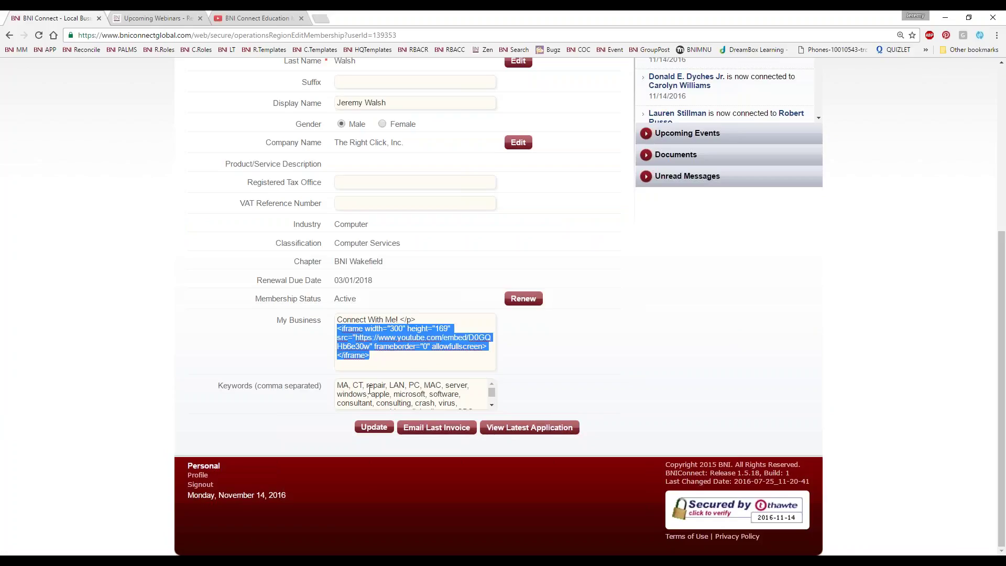
pyautogui.click(343, 319)
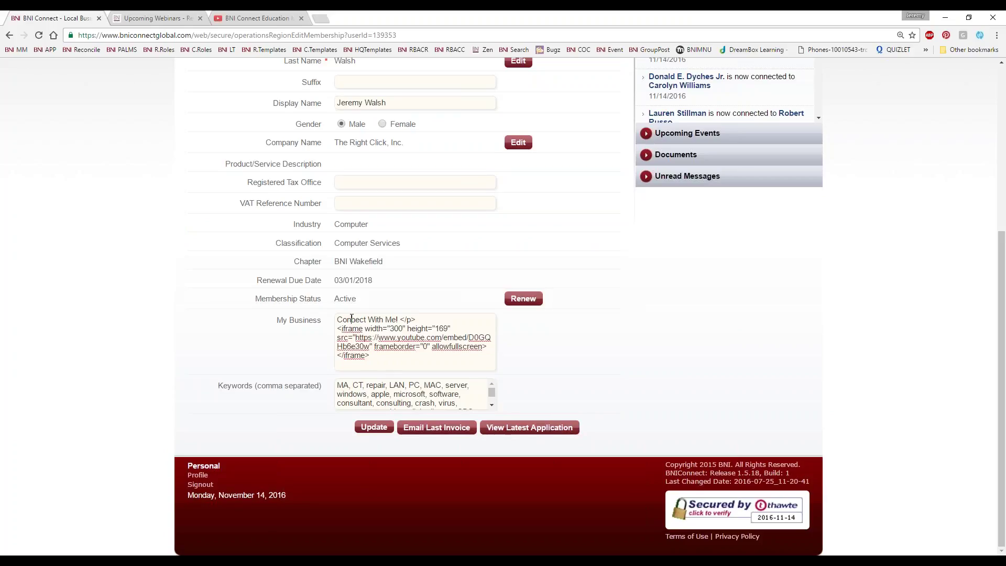
pyautogui.moveTo(337, 319); pyautogui.dragTo(395, 320)
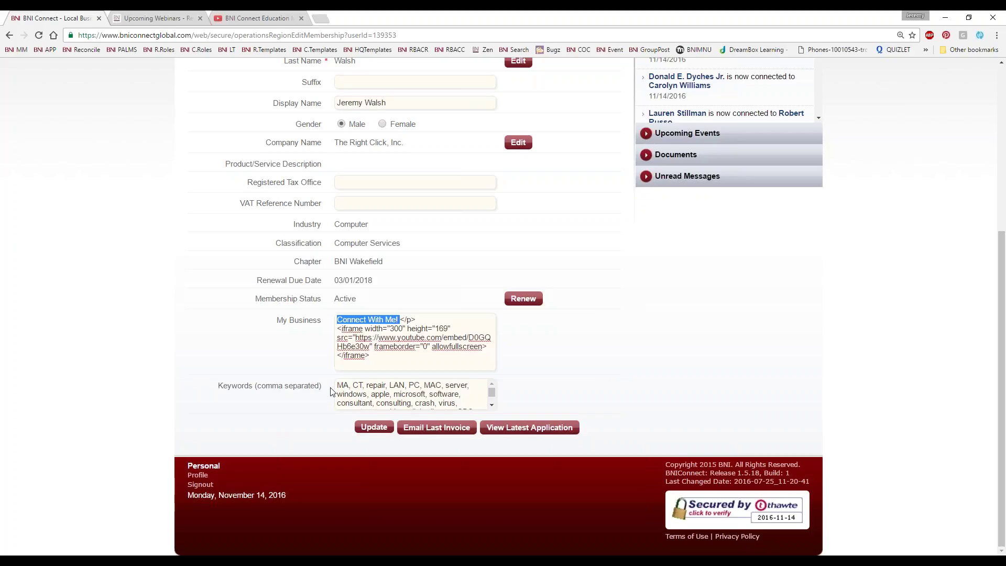
pyautogui.click(371, 354)
pyautogui.hotkey('ctrl', 'a')
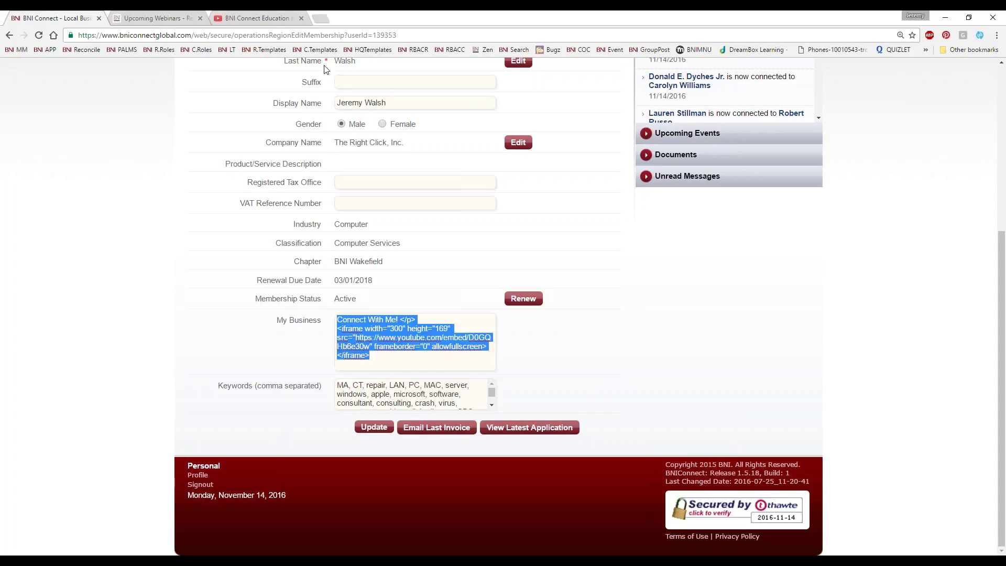
pyautogui.hotkey('alt', 'Tab')
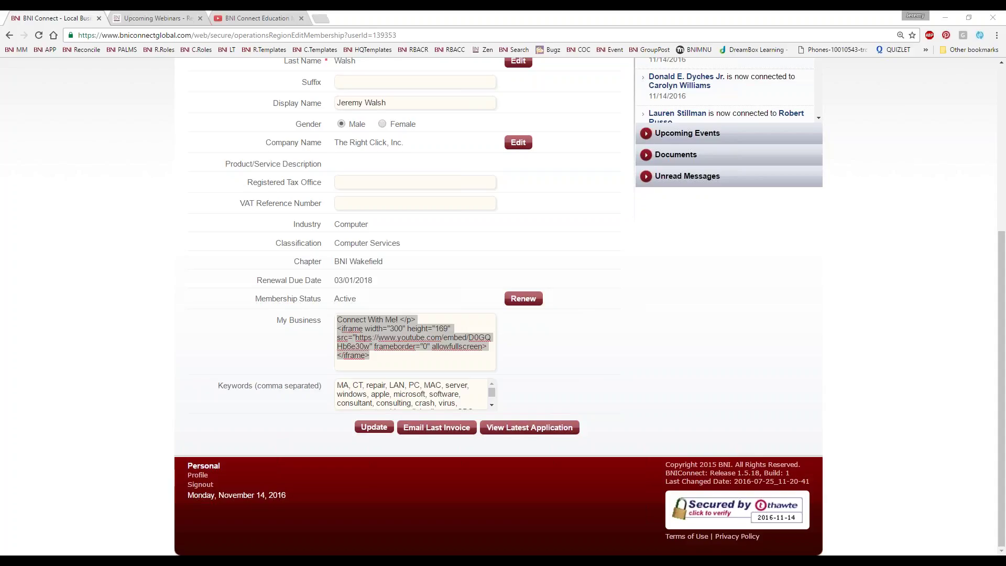
# Close the Upcoming Webinars article and YouTube video tabs
pyautogui.click(265, 19)
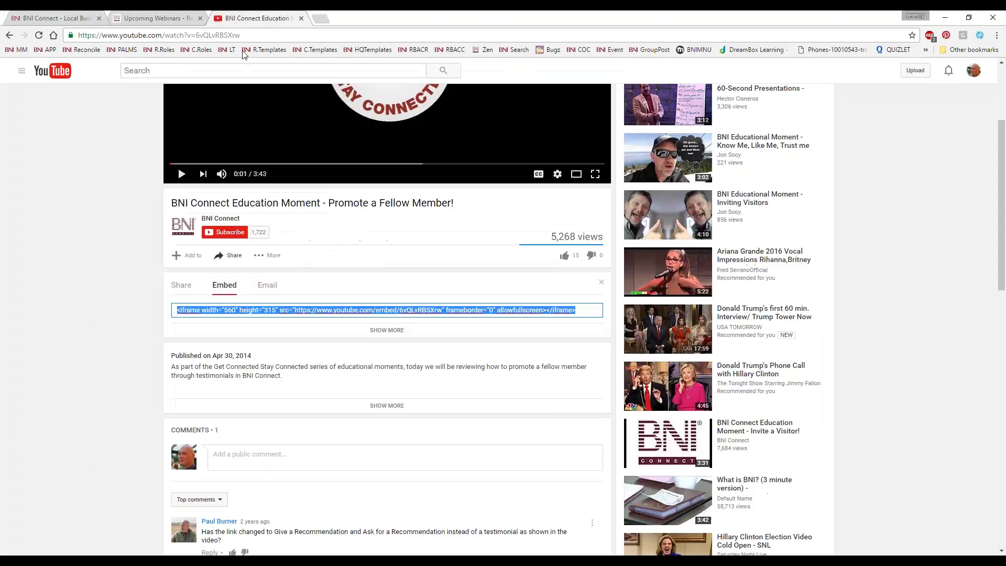
pyautogui.click(163, 19)
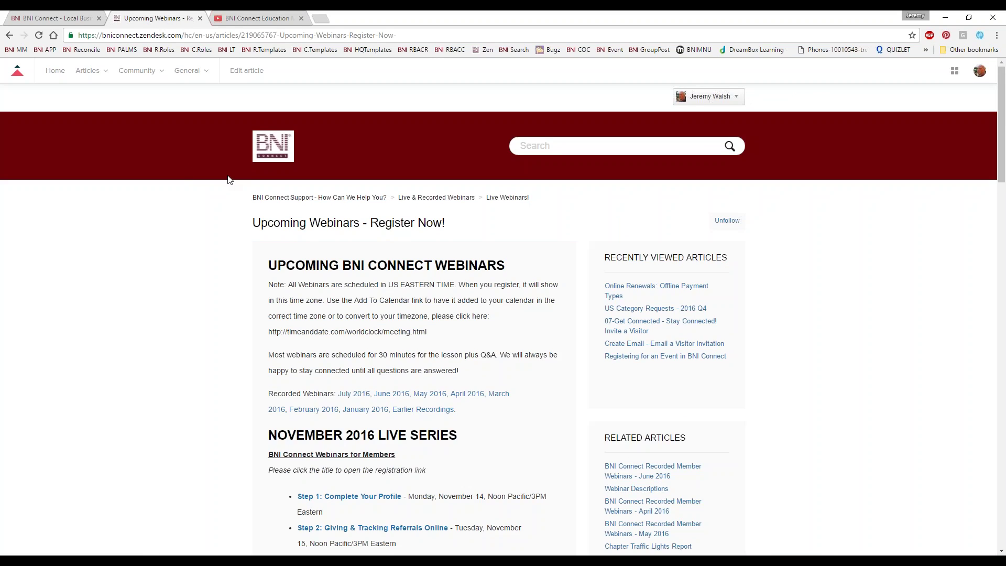
pyautogui.scroll(-2, 199, 168)
pyautogui.scroll(2, 221, 167)
pyautogui.click(200, 18)
pyautogui.click(200, 19)
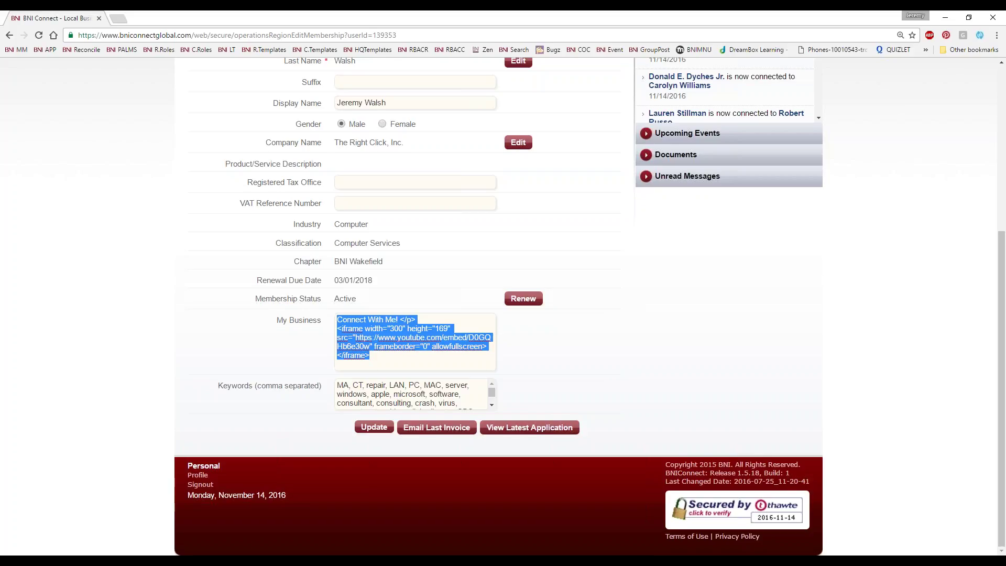
# Return from the Edit Profile page to the BNI Connect home page
pyautogui.hotkey('alt', 'Tab')
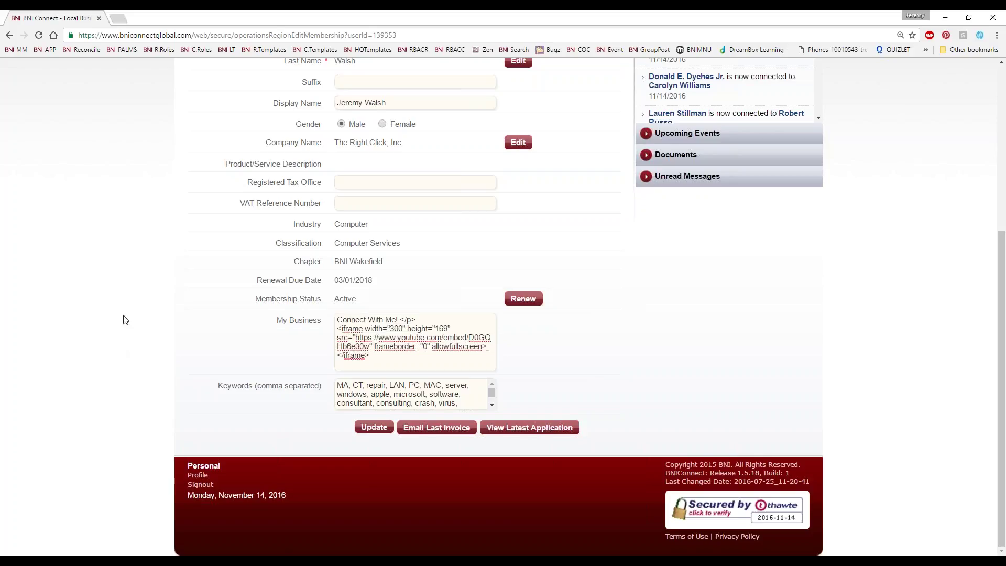
pyautogui.scroll(5, 124, 330)
pyautogui.click(192, 148)
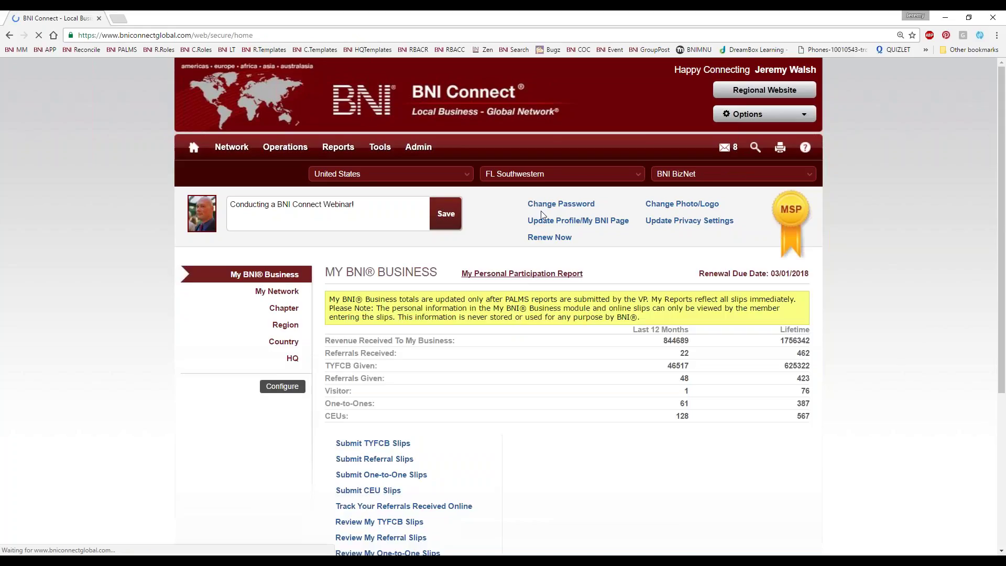
# Scroll down the home page to the TYFCB, referral, one-to-one and CEU slip links
pyautogui.scroll(-1, 576, 293)
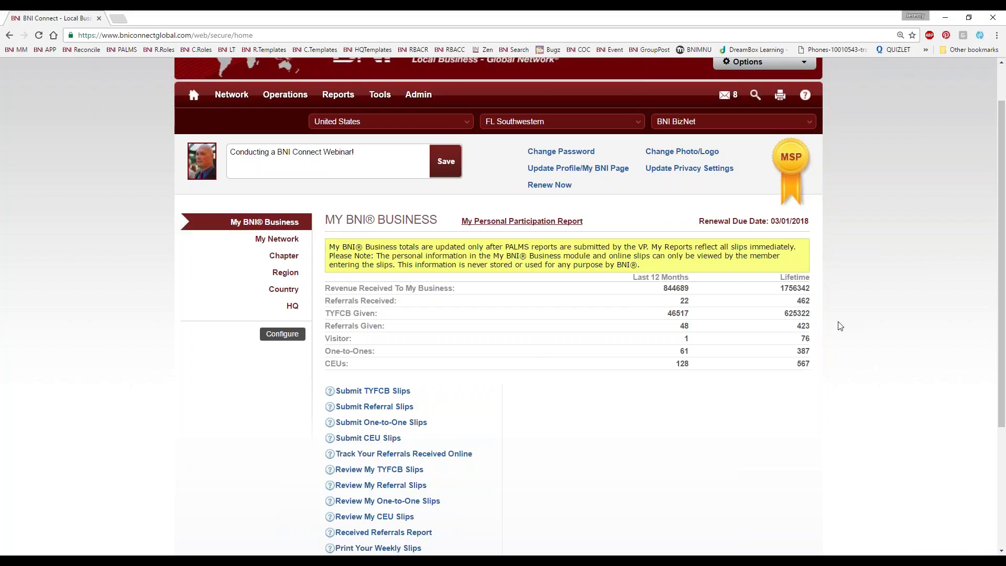
pyautogui.scroll(-2, 837, 325)
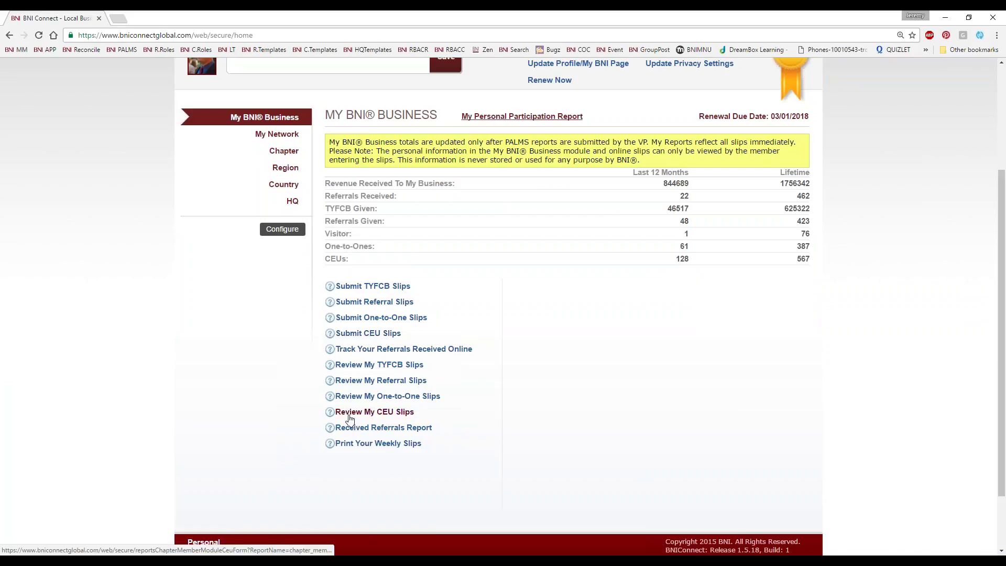
# Generate the CEU slips report for 05/14/2016 to 11/14/2016
pyautogui.click(350, 414)
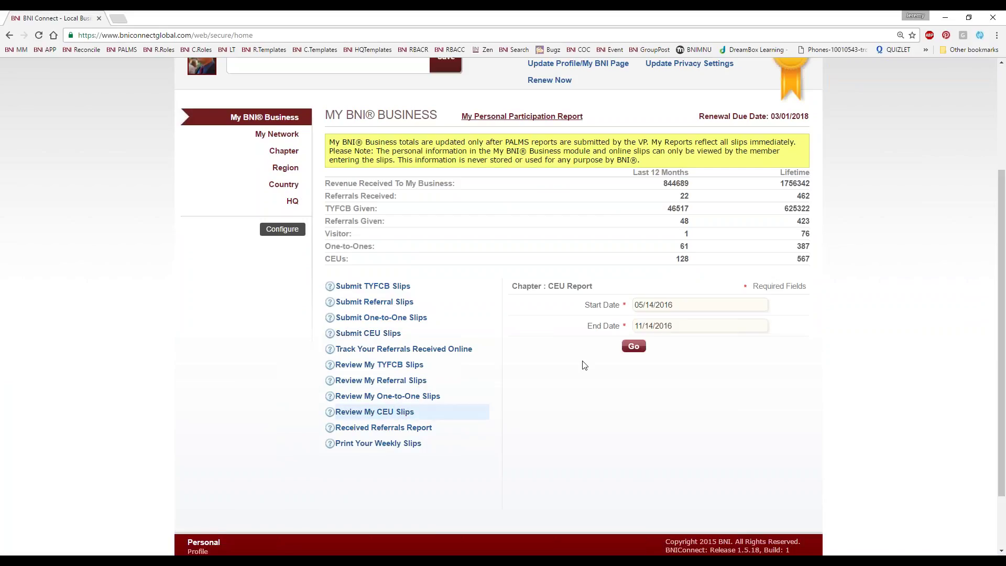
pyautogui.click(633, 347)
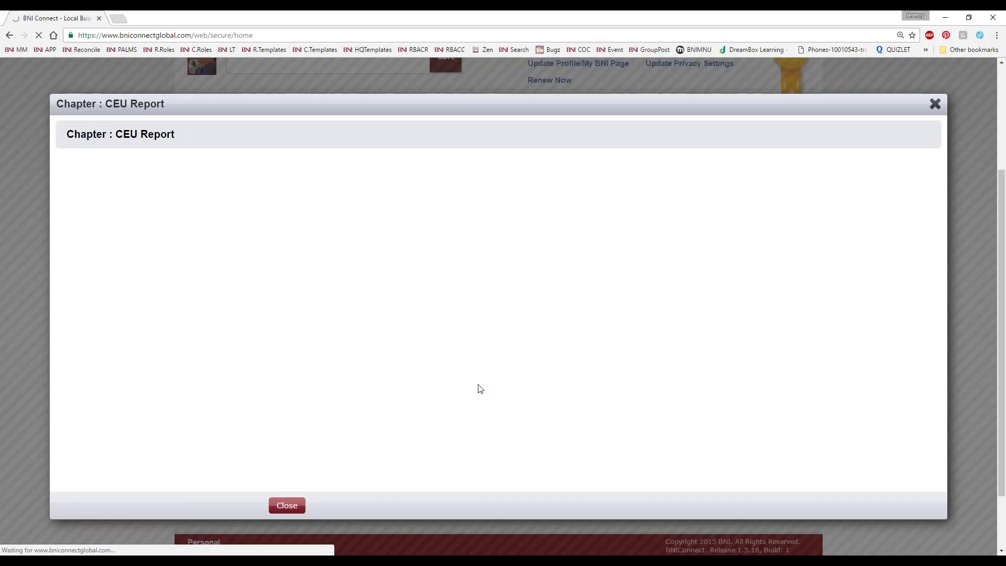
pyautogui.scroll(-8, 478, 389)
pyautogui.scroll(-20, 478, 388)
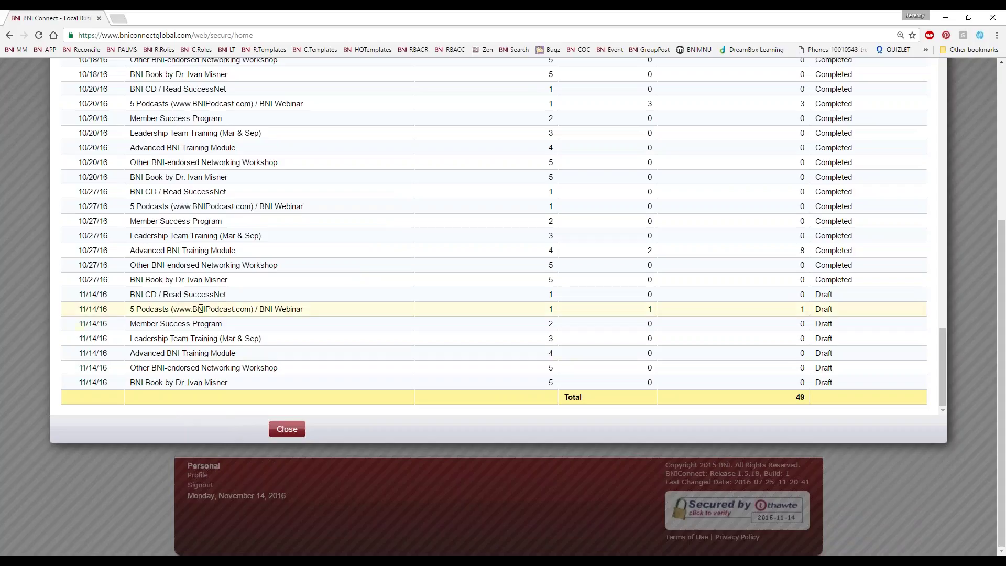
# Review the report's slips, including the 11/14/16 5 Podcasts entry, then close it
pyautogui.moveTo(70, 311); pyautogui.dragTo(309, 310)
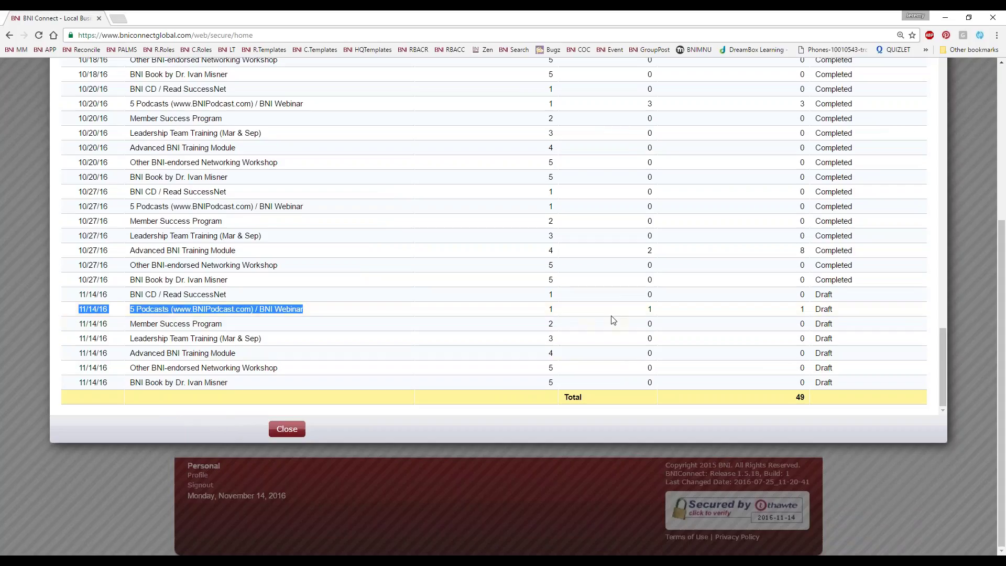
pyautogui.click(830, 296)
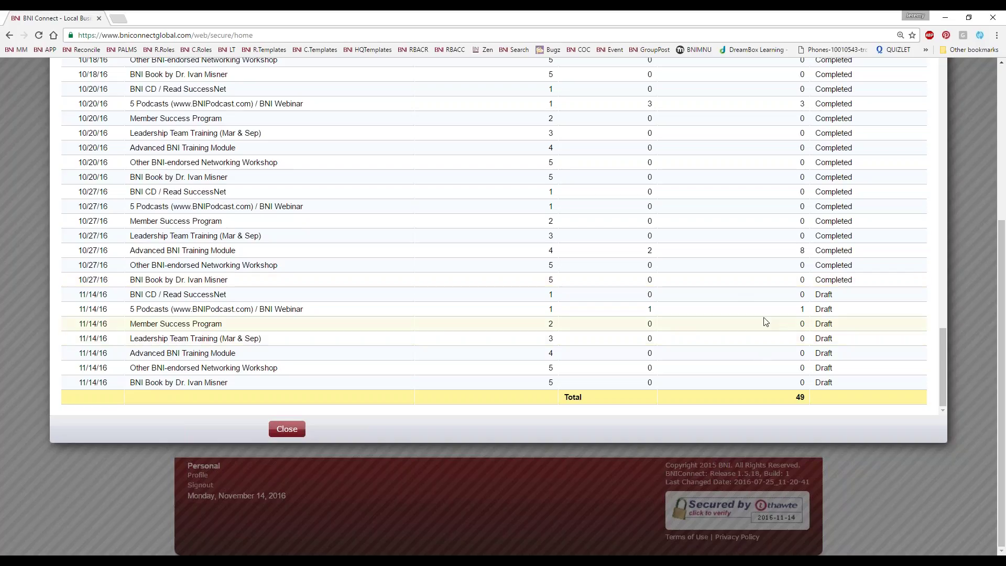
pyautogui.scroll(10, 768, 322)
pyautogui.scroll(2, 927, 231)
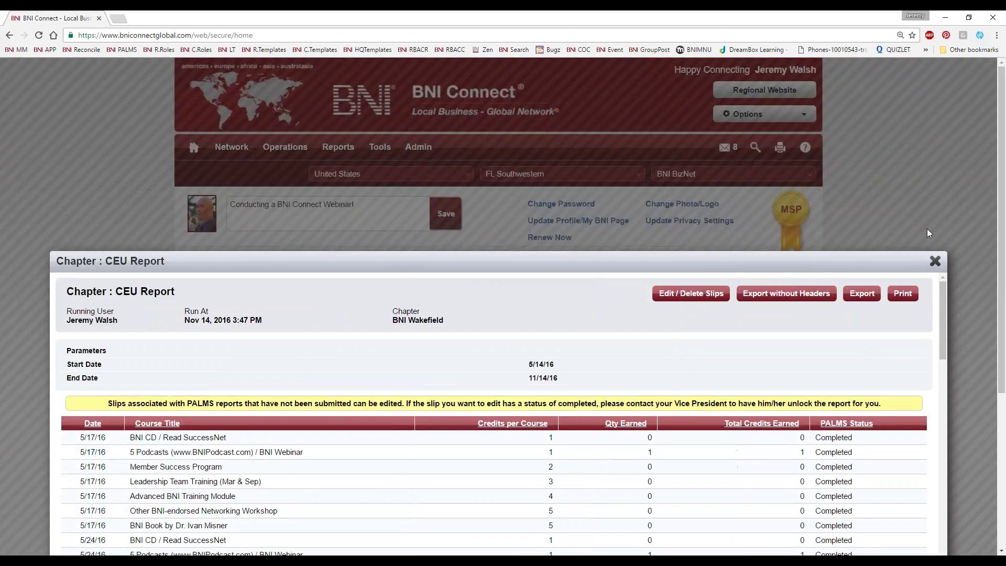
pyautogui.click(934, 259)
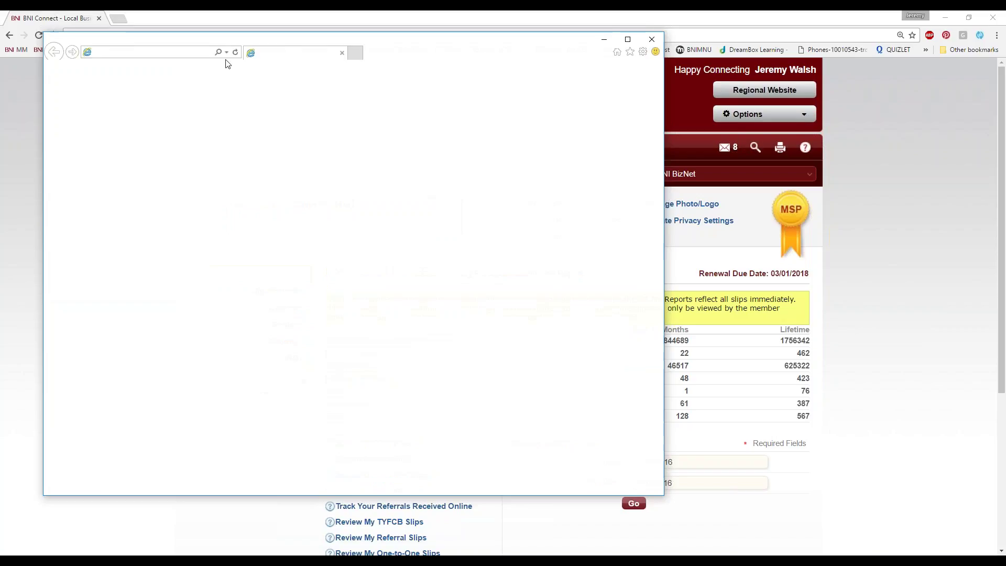
# Load support.bniconnect.com in Internet Explorer
pyautogui.write('suprt')
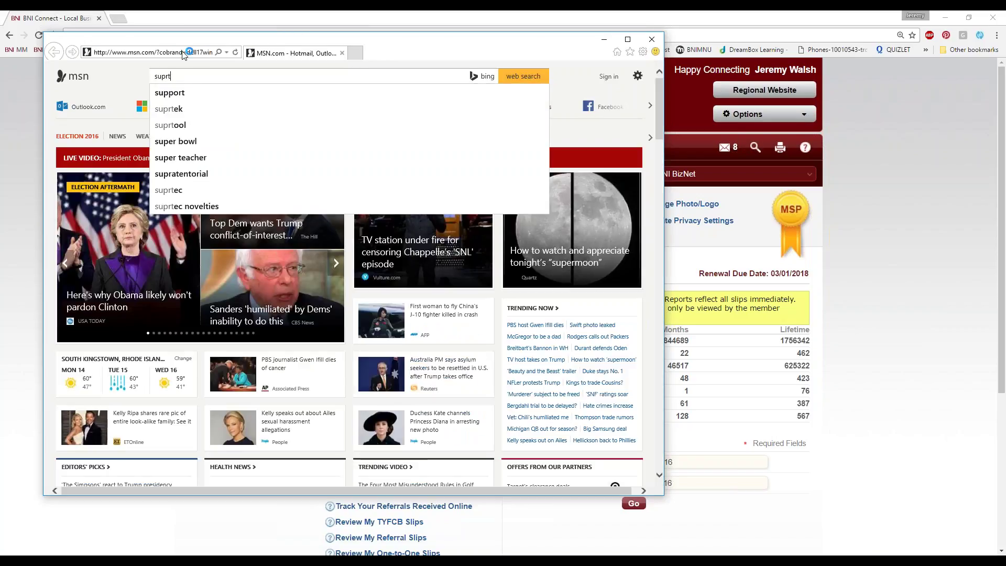
pyautogui.click(185, 53)
pyautogui.write('support.bniconnect.com')
pyautogui.press('Return')
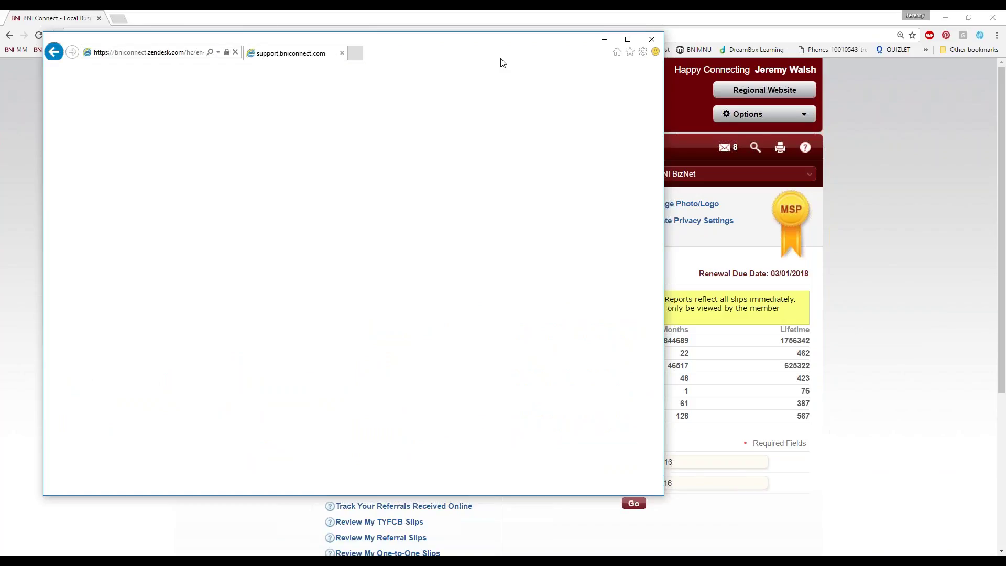
pyautogui.moveTo(501, 58); pyautogui.dragTo(536, 58)
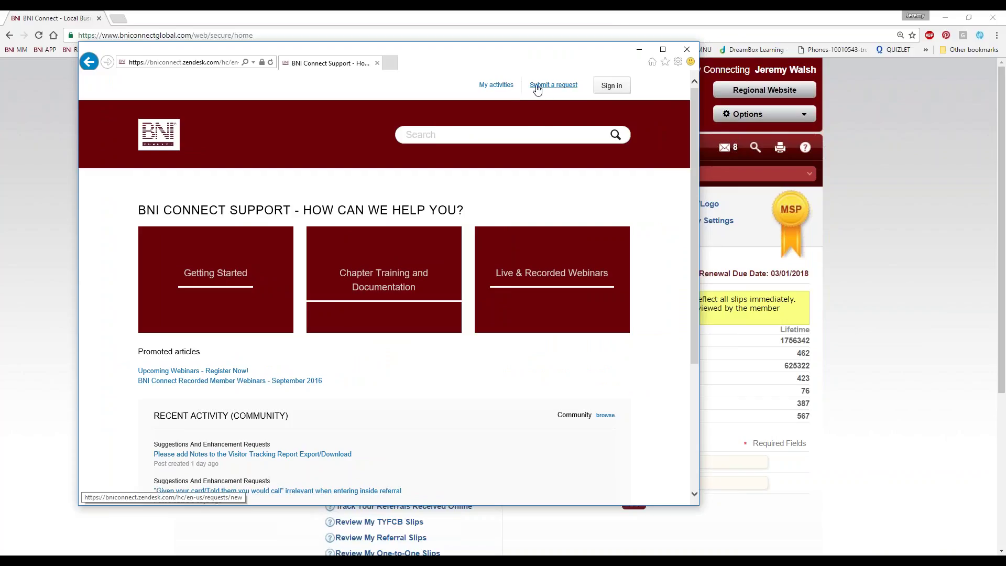
# Look over the Submit a request form, then close the Internet Explorer window
pyautogui.click(548, 90)
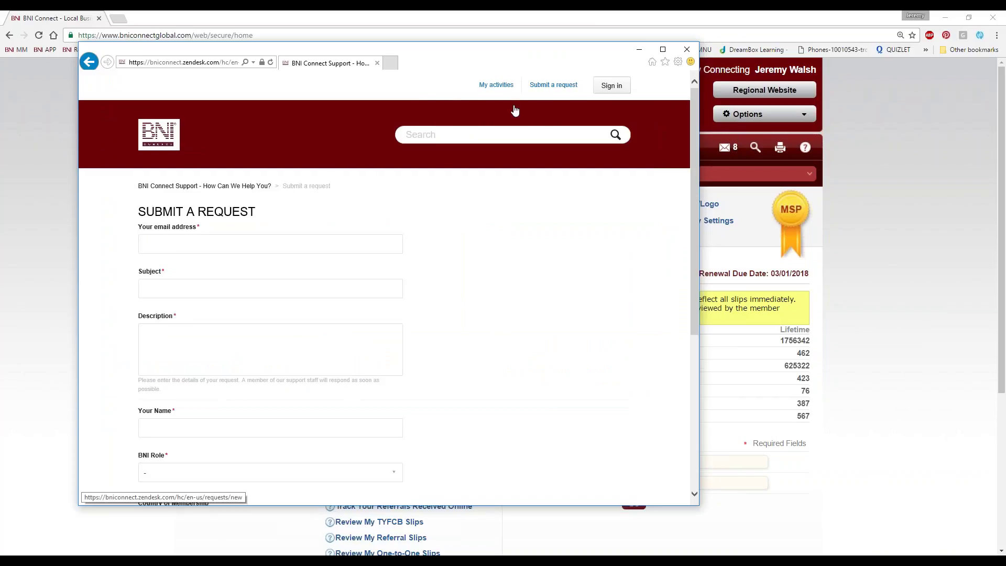
pyautogui.scroll(-5, 231, 234)
pyautogui.scroll(5, 367, 262)
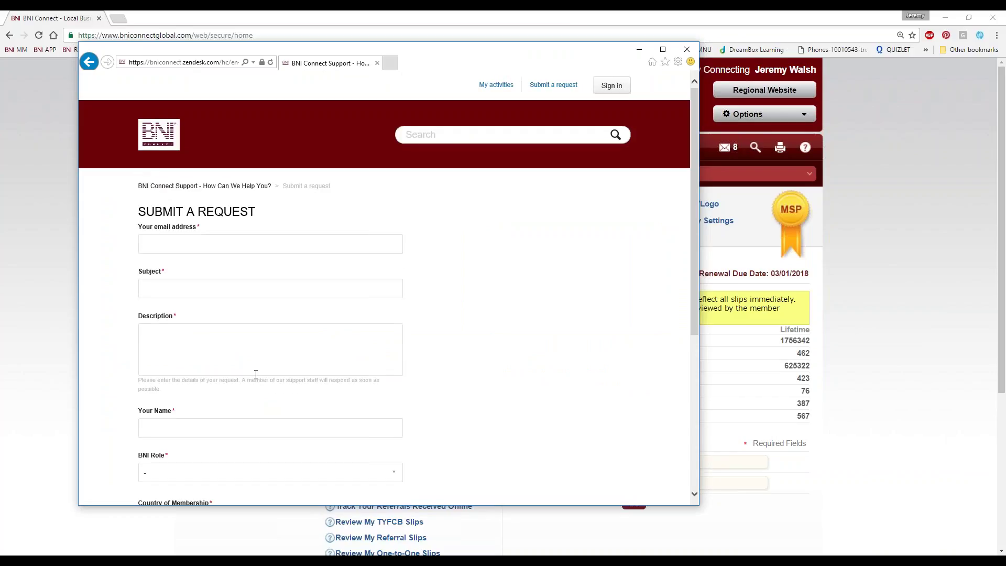
pyautogui.scroll(-5, 247, 379)
pyautogui.scroll(5, 305, 383)
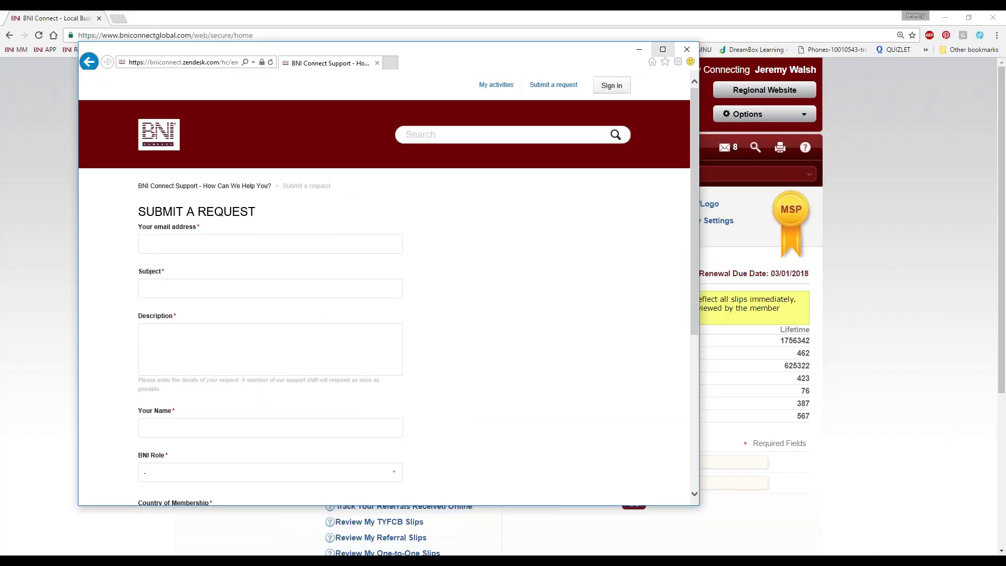
pyautogui.click(687, 49)
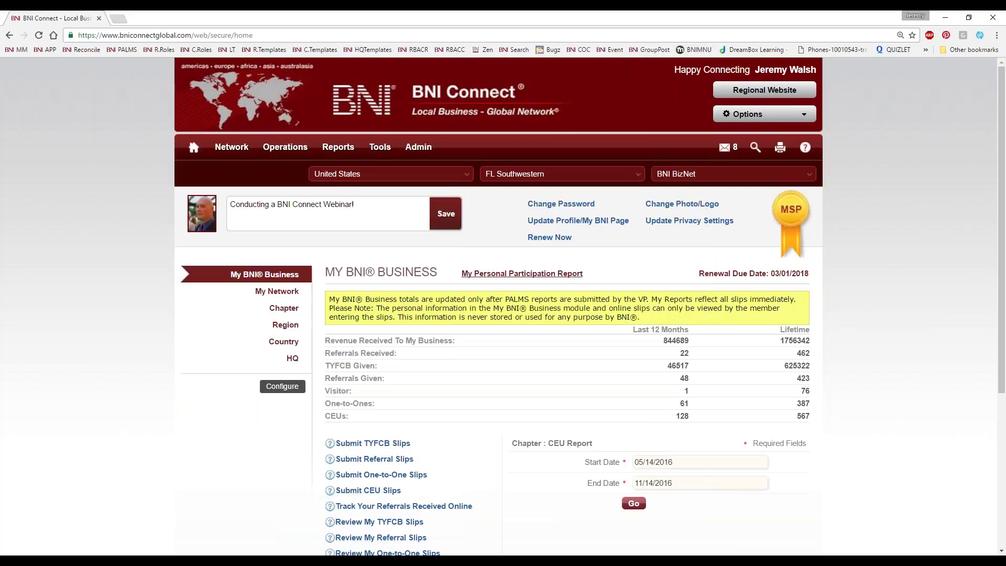